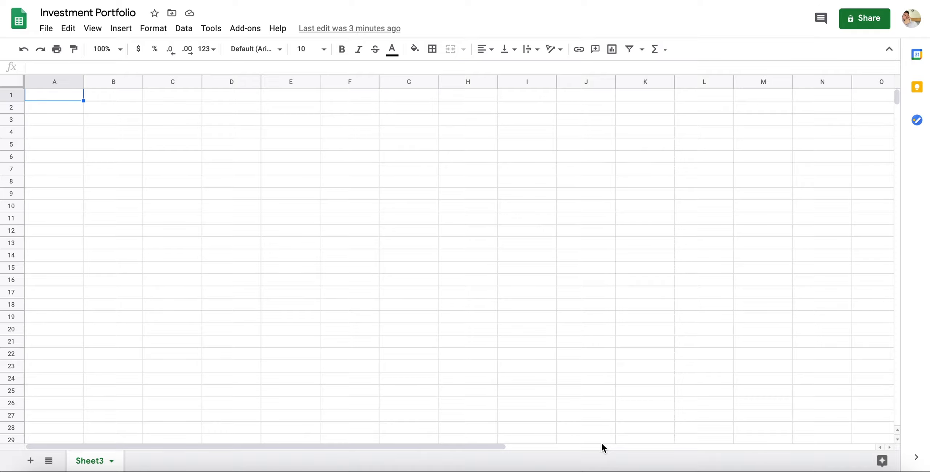
# Enter the heading Investment in A2, with Apple in A3 and Pelaton Interactive in A4.
pyautogui.click(55, 107)
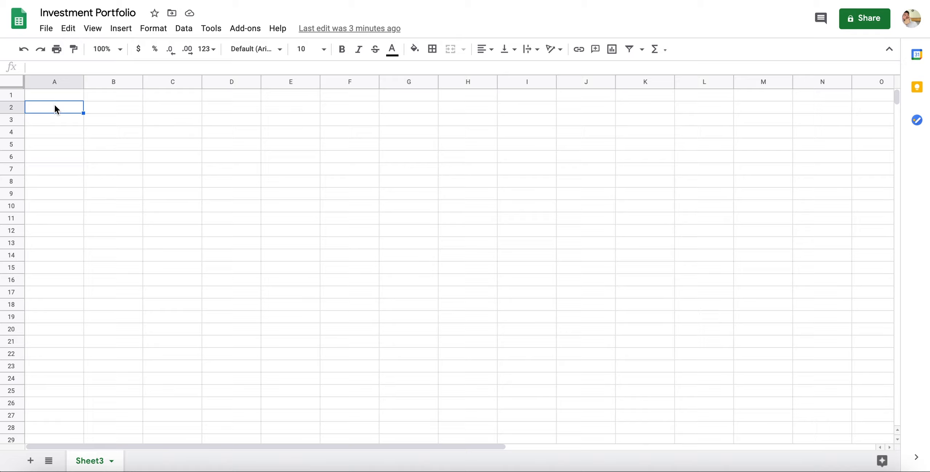
pyautogui.write('Investment')
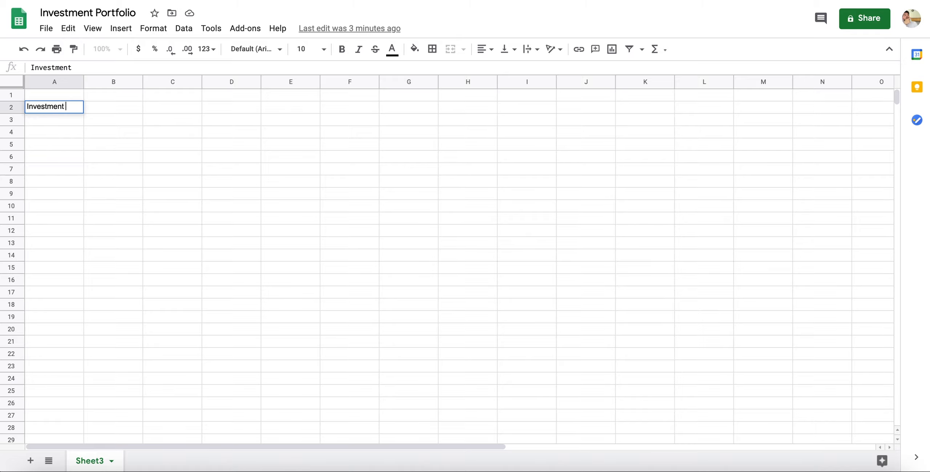
pyautogui.press('Return')
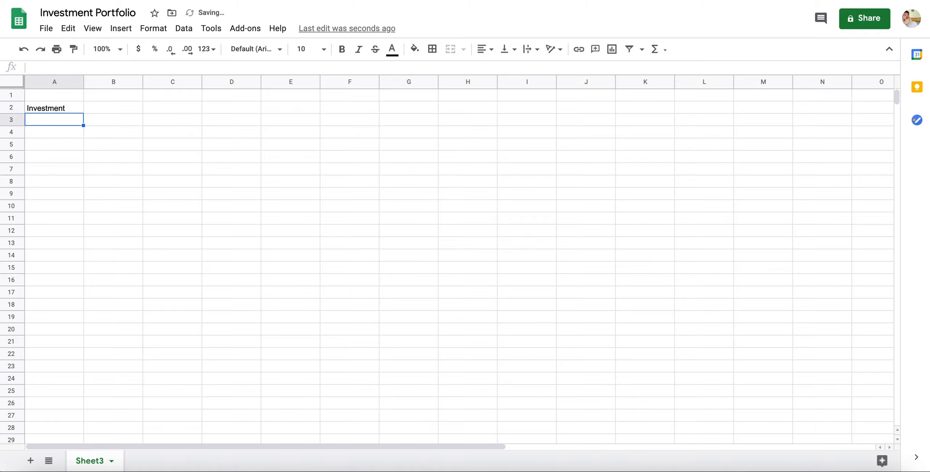
pyautogui.write('Apple')
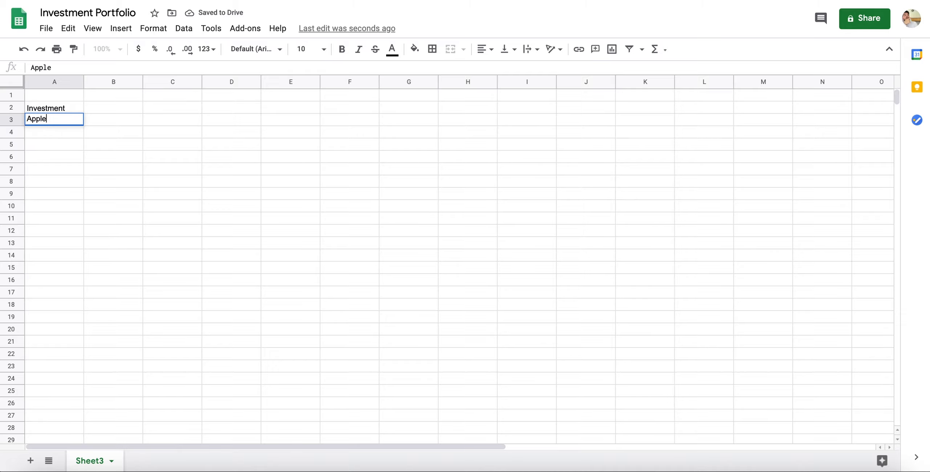
pyautogui.press('Return')
pyautogui.write('Pela')
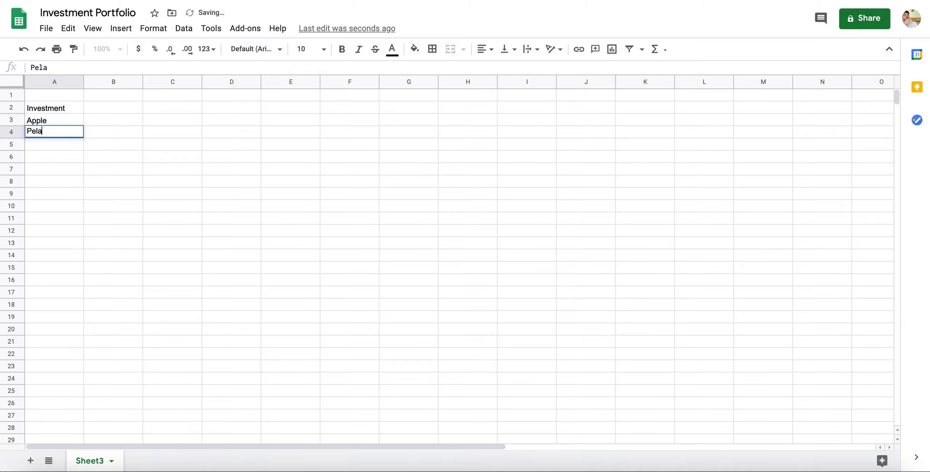
pyautogui.write('ton Interactive')
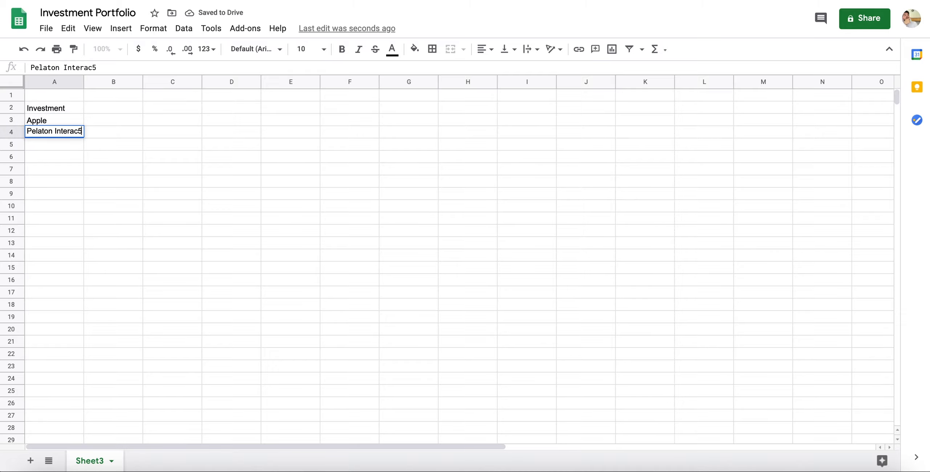
pyautogui.press('Return')
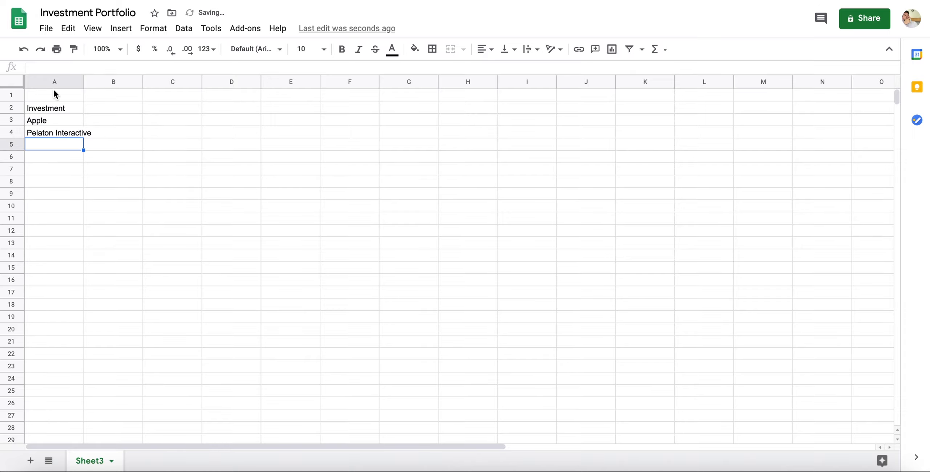
# Fit column A's width to its contents.
pyautogui.click(83, 83)
pyautogui.doubleClick(84, 82)
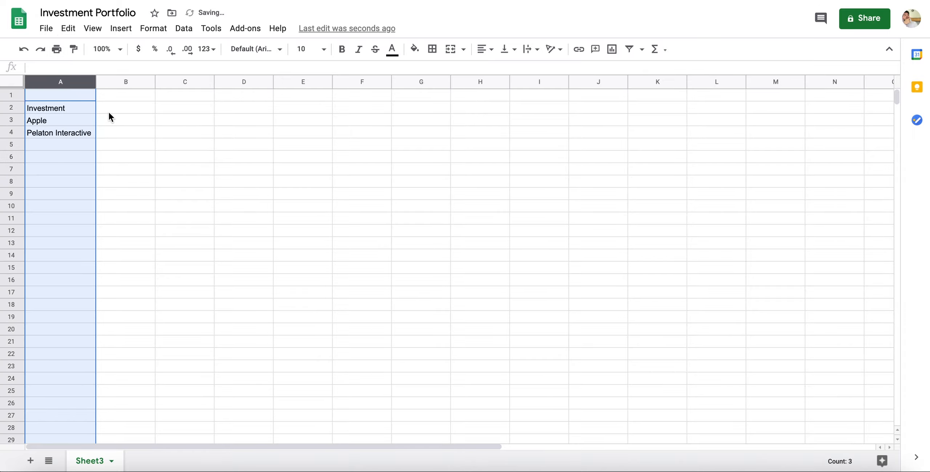
pyautogui.click(67, 168)
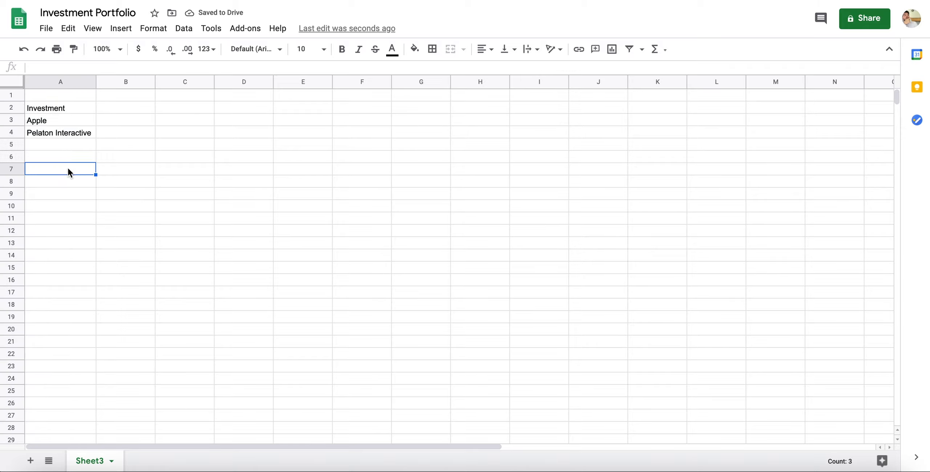
# Enter Under Armour in A5 as the third investment.
pyautogui.click(65, 144)
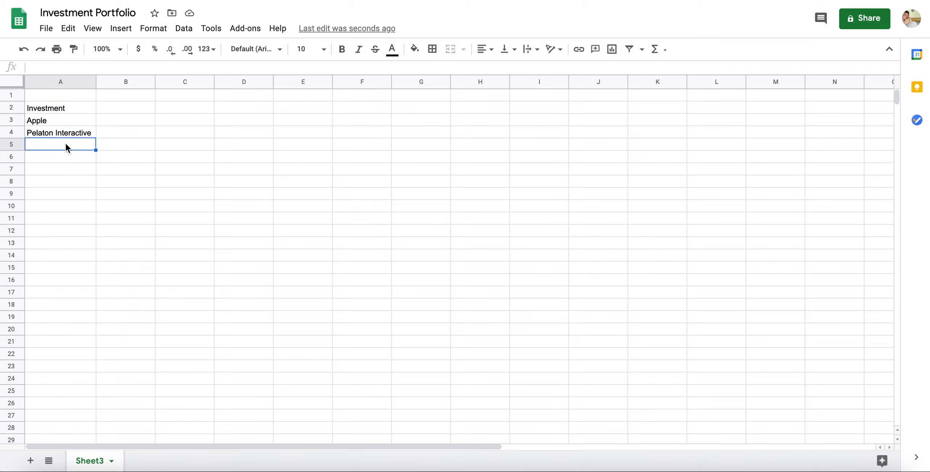
pyautogui.write('Unde')
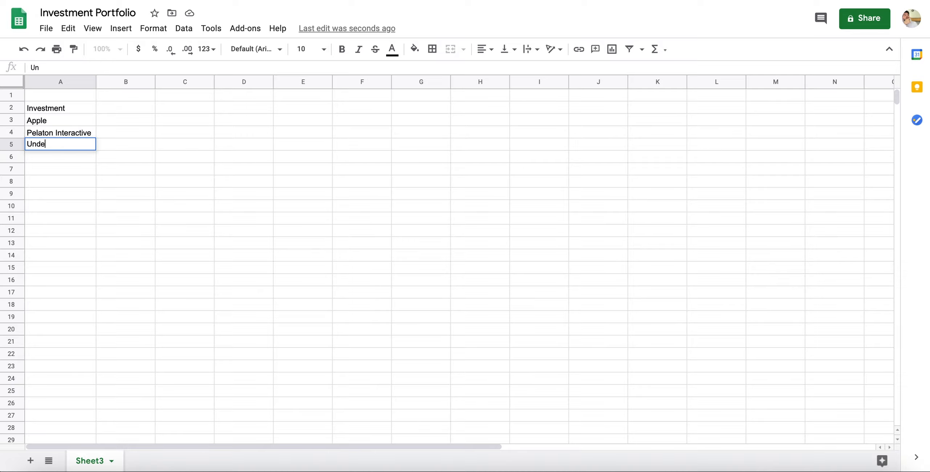
pyautogui.write('r Armour')
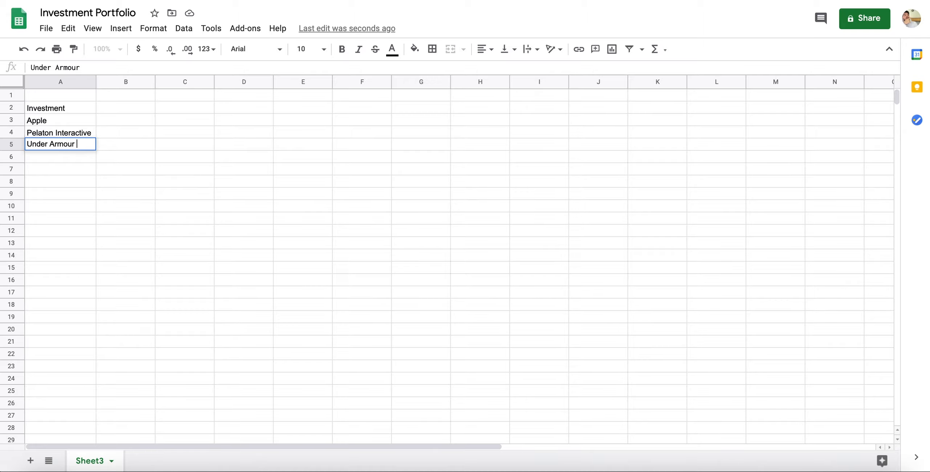
pyautogui.press('Return')
# Enter scottish Mortage Investment Trust in A6 and widen column A to fit the name.
pyautogui.write('st')
pyautogui.write('cottish Mor')
pyautogui.write('tage Inv')
pyautogui.write('estment t')
pyautogui.write('rUST')
pyautogui.press('BackSpace')
pyautogui.press('BackSpace')
pyautogui.press('BackSpace')
pyautogui.press('BackSpace')
pyautogui.press('BackSpace')
pyautogui.write('Trust')
pyautogui.press('Return')
pyautogui.doubleClick(95, 82)
pyautogui.click(192, 185)
# Enter the heading Share Price at Buy in B2 and widen column B to fit it.
pyautogui.click(167, 108)
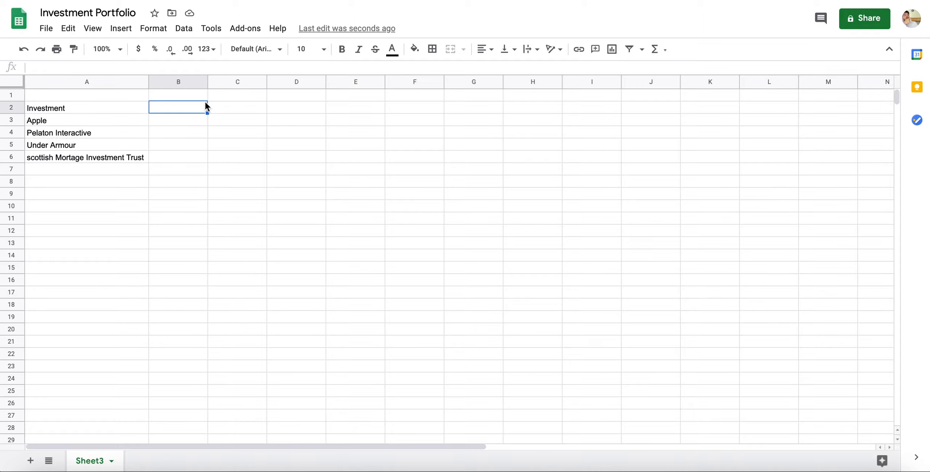
pyautogui.write('Share Price a')
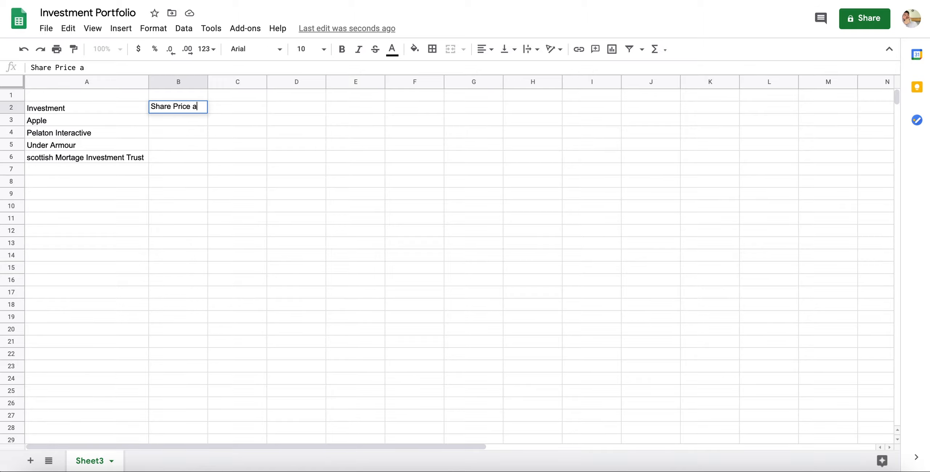
pyautogui.write('t Buy')
pyautogui.press('Return')
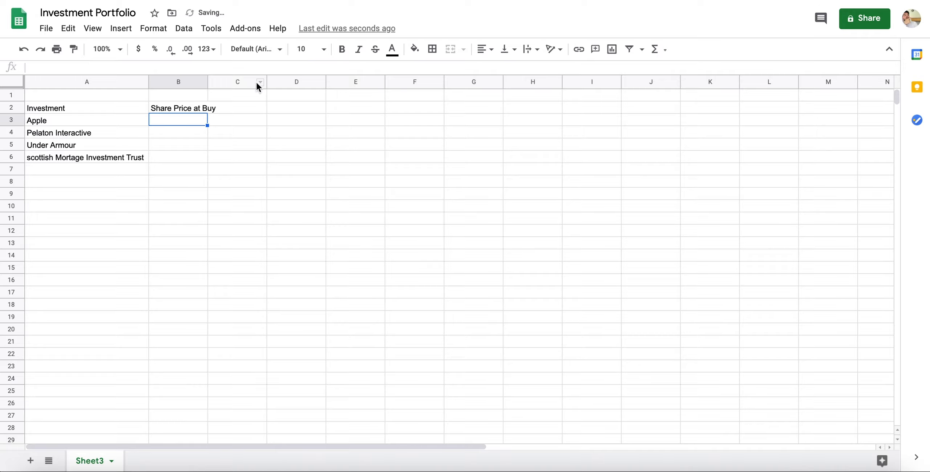
pyautogui.click(206, 81)
pyautogui.moveTo(206, 81); pyautogui.dragTo(220, 82)
pyautogui.click(269, 171)
# Enter the buy prices 95.96 for Apple in B3 and 91.91 for Pelaton Interactive in B4.
pyautogui.click(177, 118)
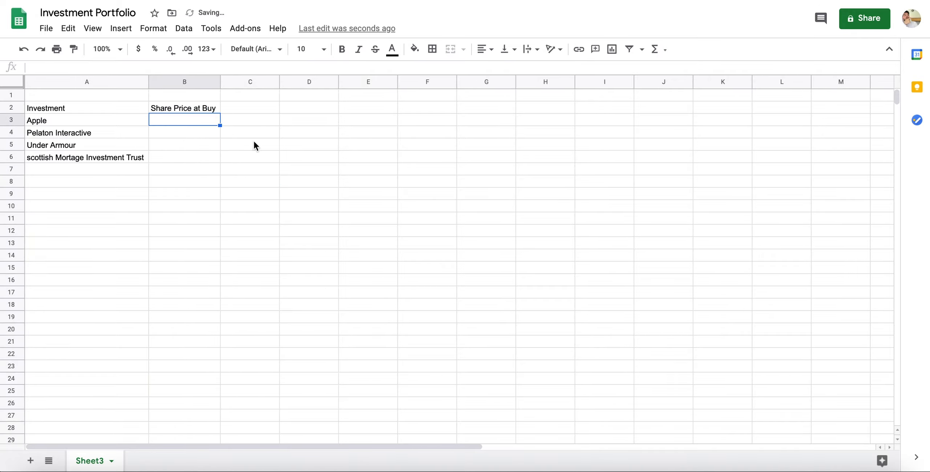
pyautogui.write('95.96')
pyautogui.press('Return')
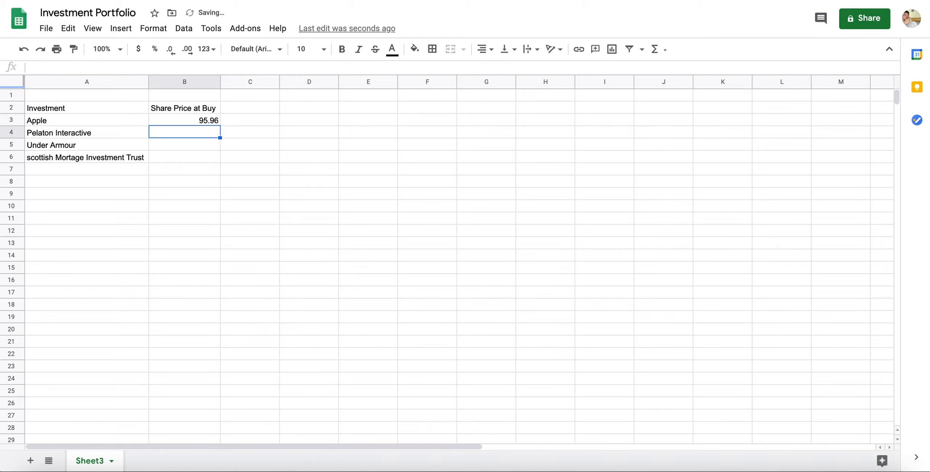
pyautogui.write('91.91')
pyautogui.press('Return')
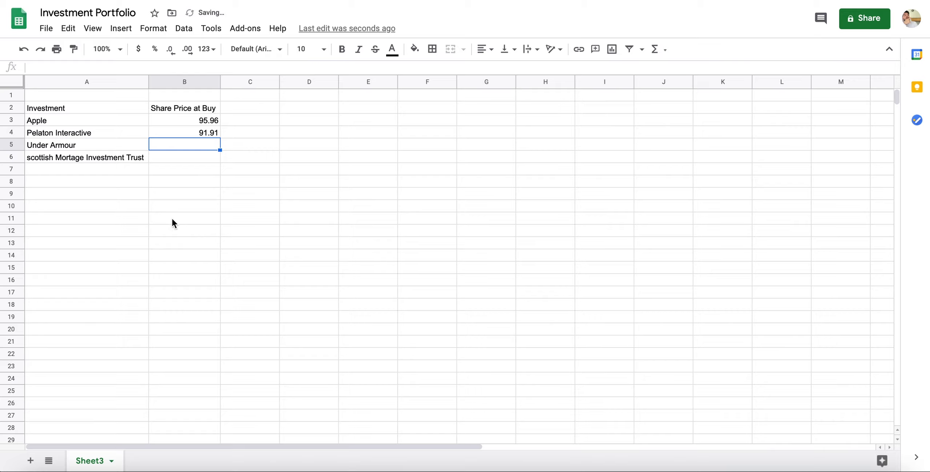
# Enter the buy prices 8.27 for Under Armour in B5 and 8.95 for the investment trust in B6.
pyautogui.moveTo(169, 119); pyautogui.dragTo(166, 154)
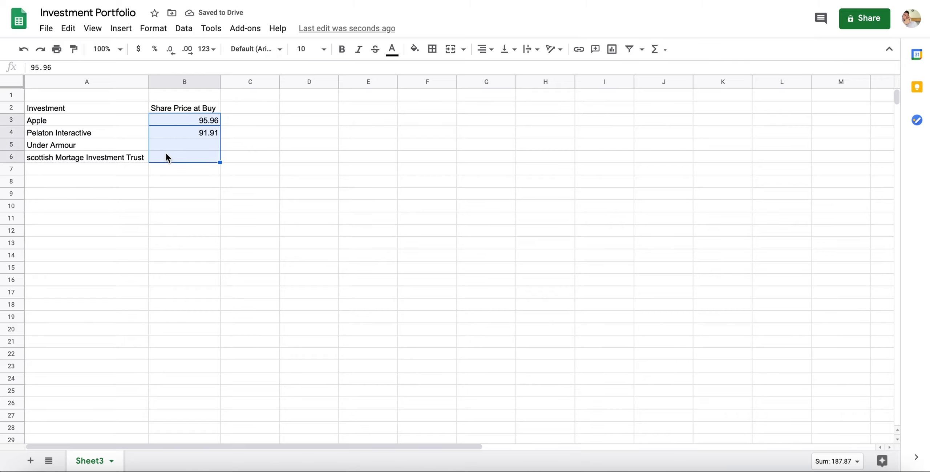
pyautogui.click(193, 118)
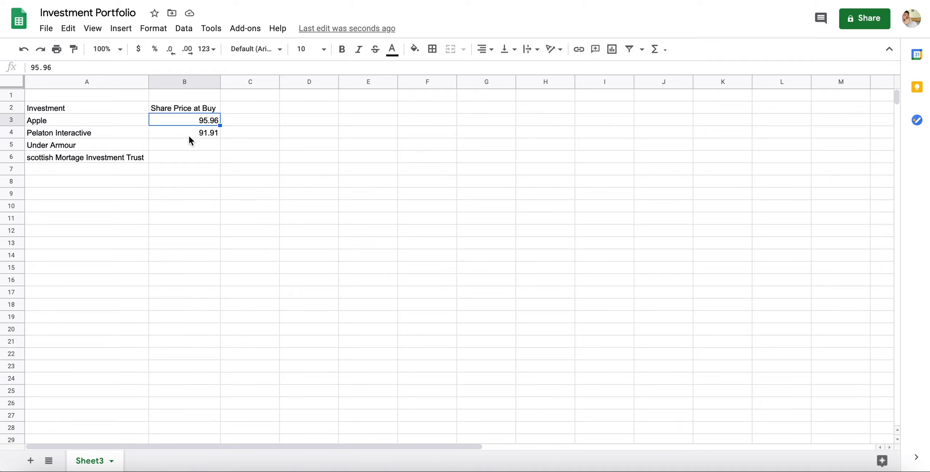
pyautogui.click(189, 135)
pyautogui.click(193, 141)
pyautogui.write('8.27')
pyautogui.press('Tab')
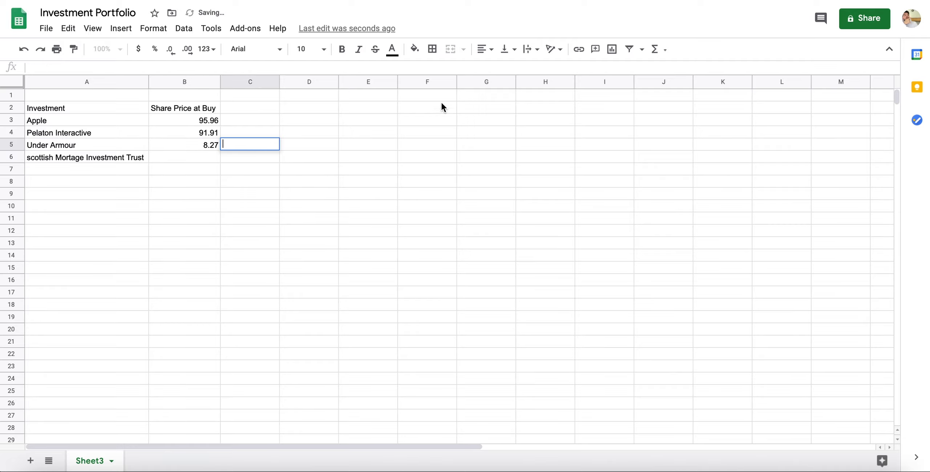
pyautogui.press('Return')
pyautogui.write('8.95')
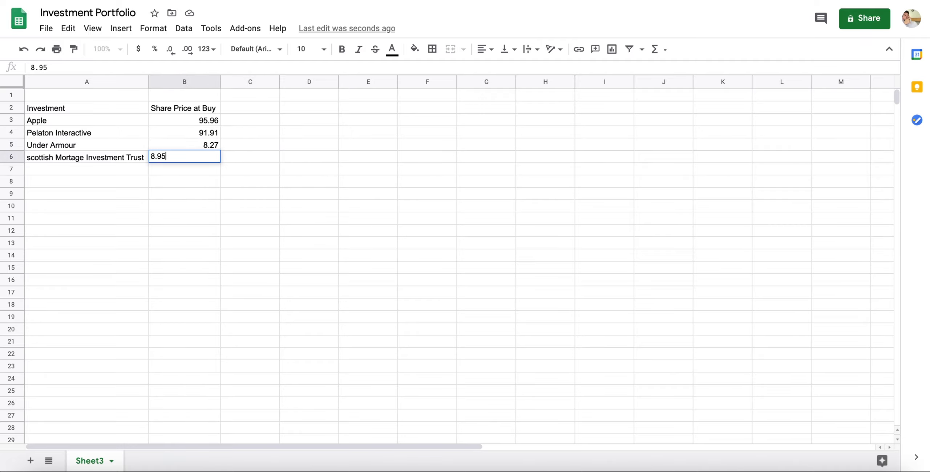
pyautogui.press('Tab')
# Enter the heading Number of Share Bought in C2.
pyautogui.press('Up')
pyautogui.press('Up')
pyautogui.press('Up')
pyautogui.press('Up')
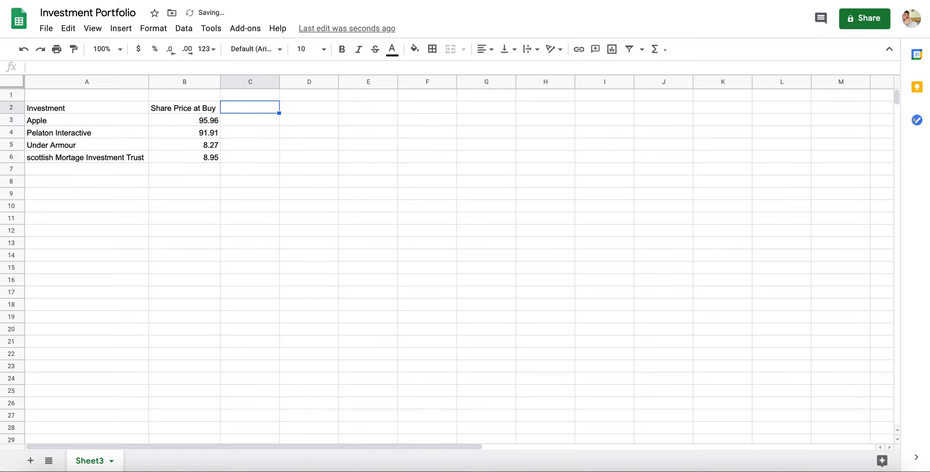
pyautogui.write('Number p')
pyautogui.press('BackSpace')
pyautogui.write('of ')
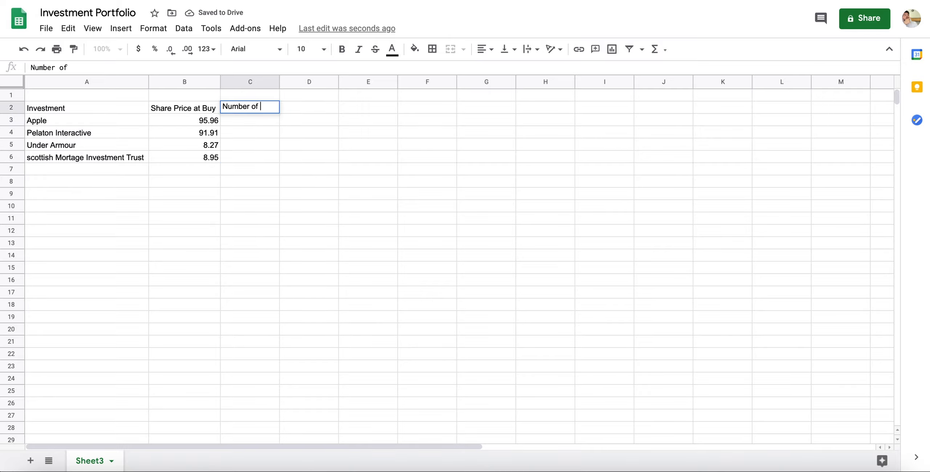
pyautogui.write('Share Bought')
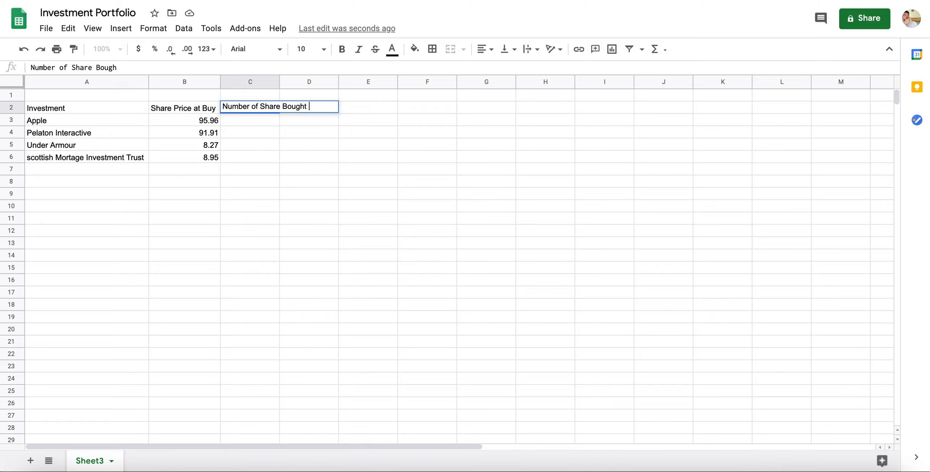
pyautogui.press('Return')
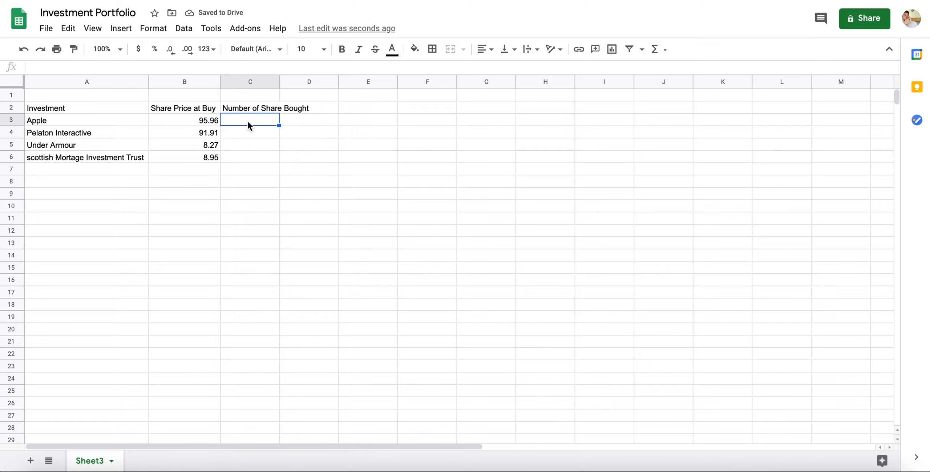
# Enter the share quantities 5, 10, 20 and 30 in cells C3 to C6.
pyautogui.write('5')
pyautogui.press('Return')
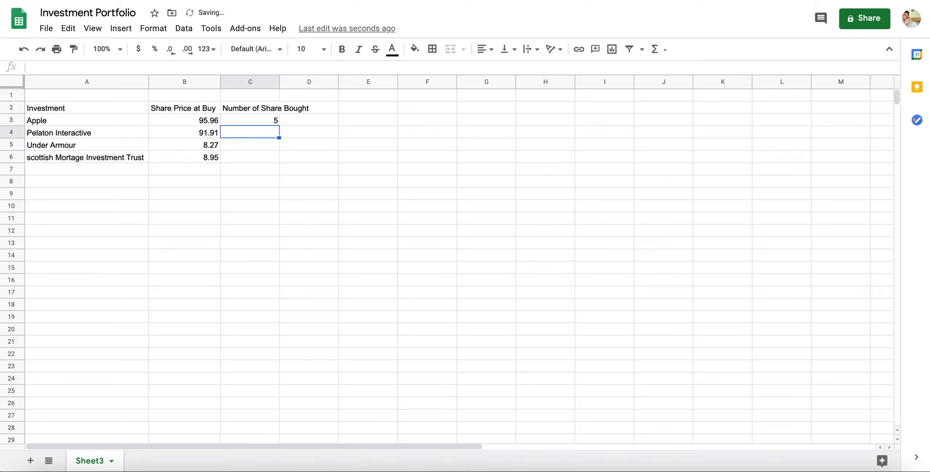
pyautogui.write('10')
pyautogui.press('Return')
pyautogui.write('20')
pyautogui.press('Return')
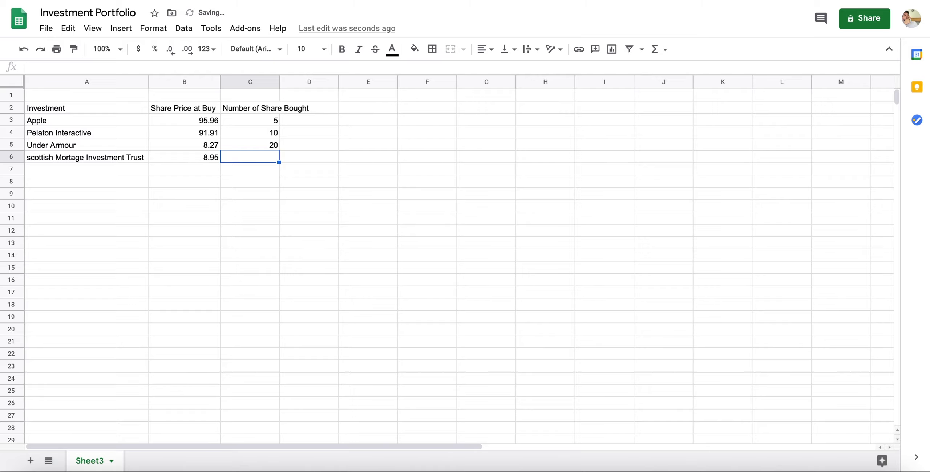
pyautogui.write('30')
pyautogui.press('Return')
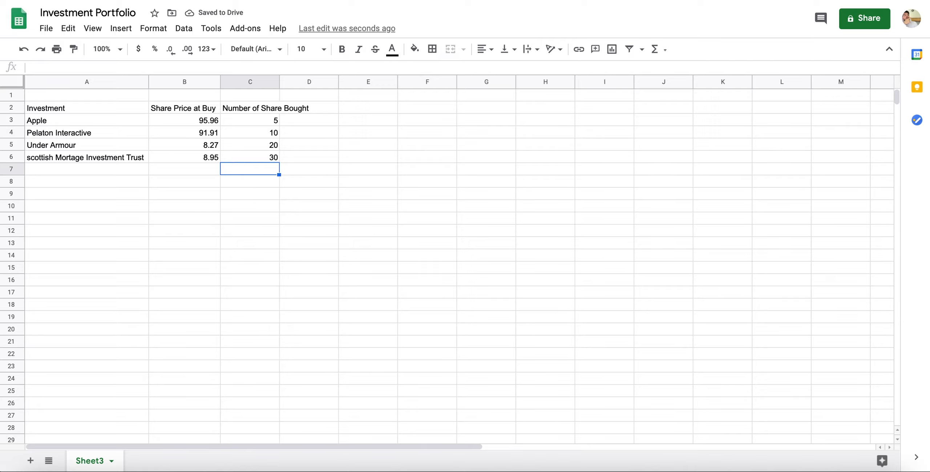
# Enter the heading Total Investment in D2.
pyautogui.press('Right')
pyautogui.press('Up')
pyautogui.press('Up')
pyautogui.press('Up')
pyautogui.press('Up')
pyautogui.press('Up')
pyautogui.write('Tot')
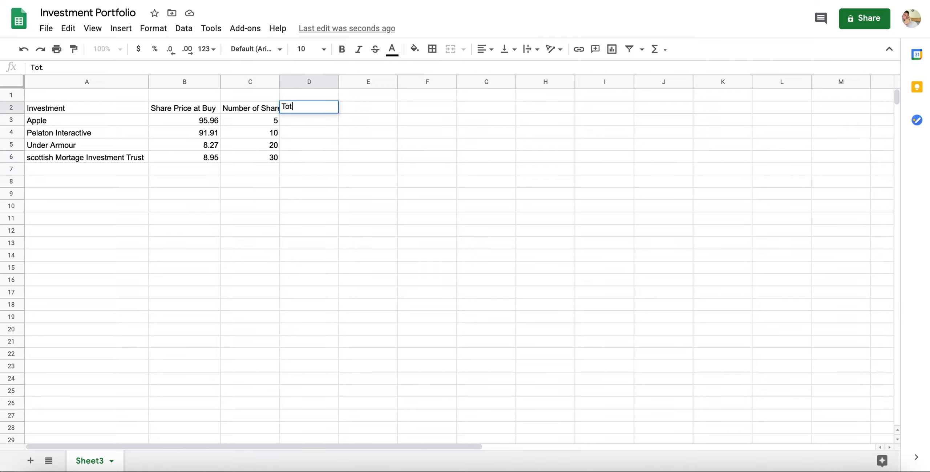
pyautogui.write('al Investment')
pyautogui.press('Return')
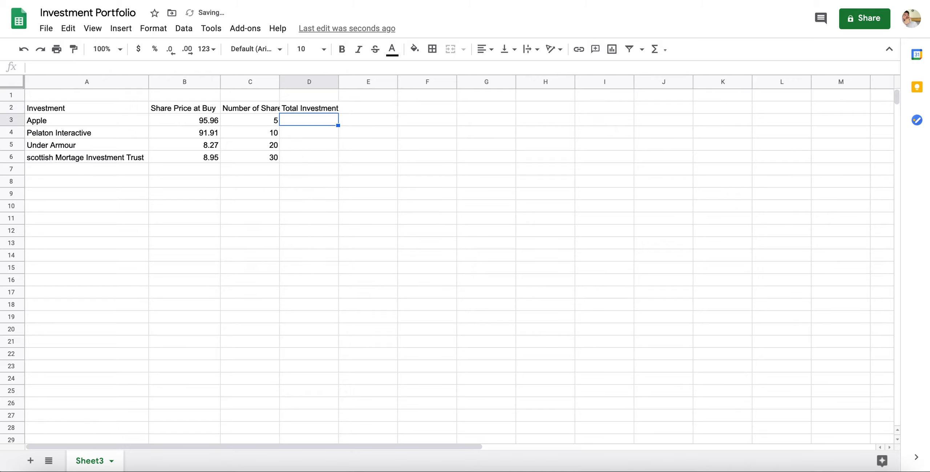
# Calculate Apple's total investment in D3 with =C3*B3 and fill the formula down to D6.
pyautogui.write('=C3*')
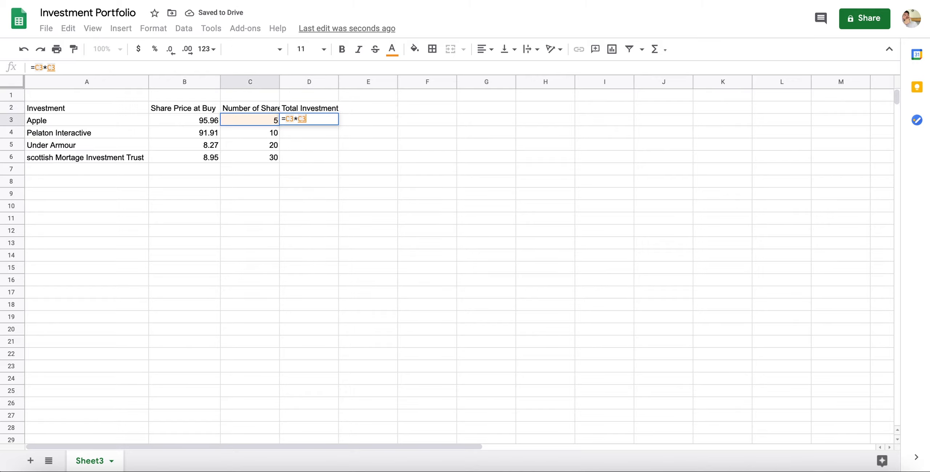
pyautogui.write('B3')
pyautogui.press('Return')
pyautogui.press('Up')
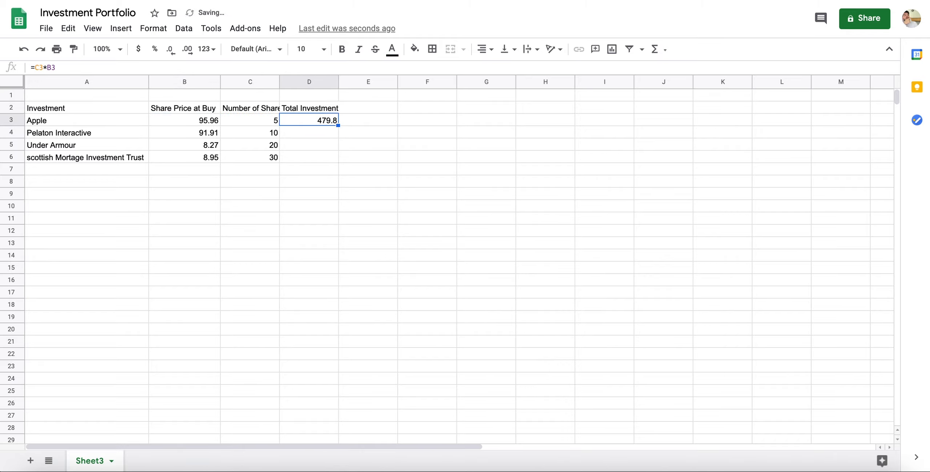
pyautogui.moveTo(337, 124); pyautogui.dragTo(337, 161)
pyautogui.click(400, 147)
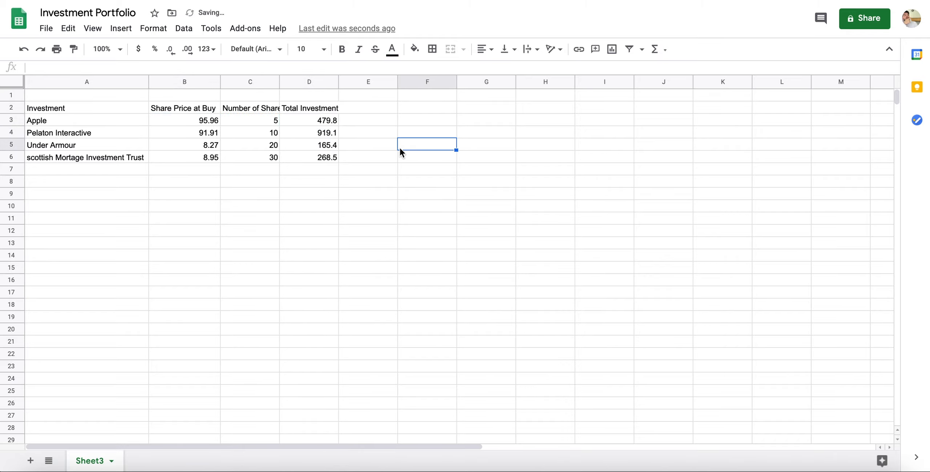
# Enter the heading Share Price today in E2.
pyautogui.click(356, 106)
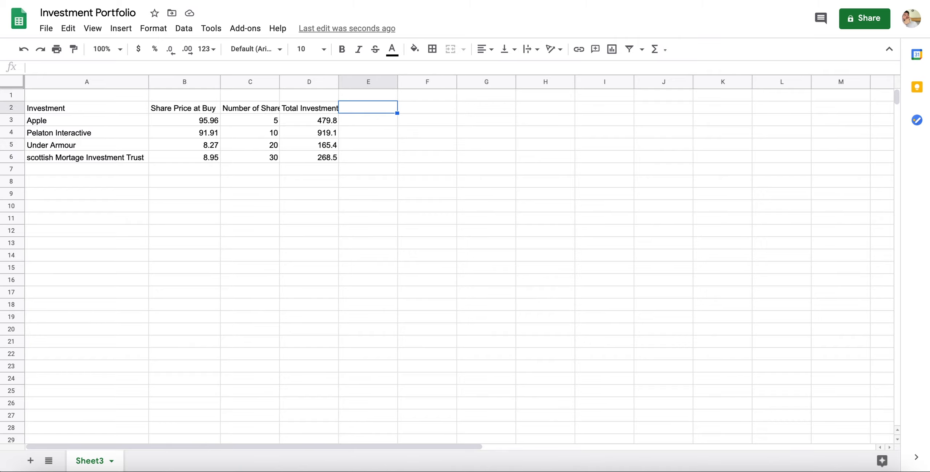
pyautogui.write('S')
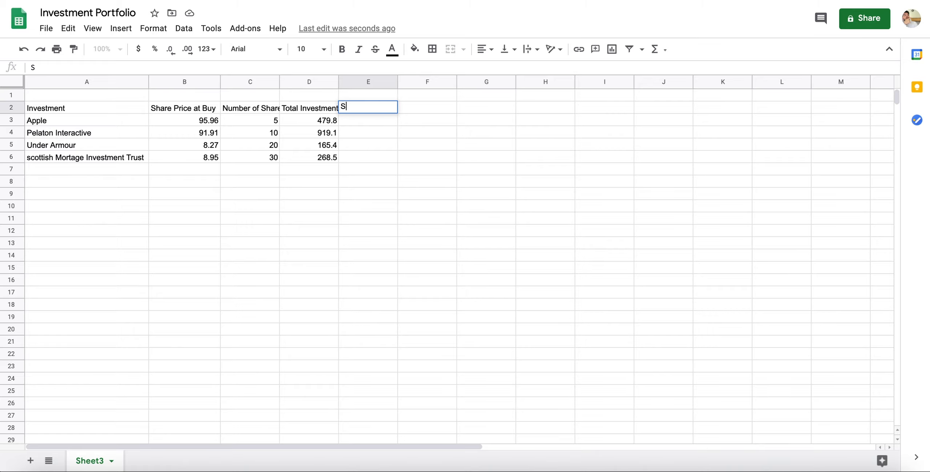
pyautogui.write('hare Price today')
pyautogui.press('Return')
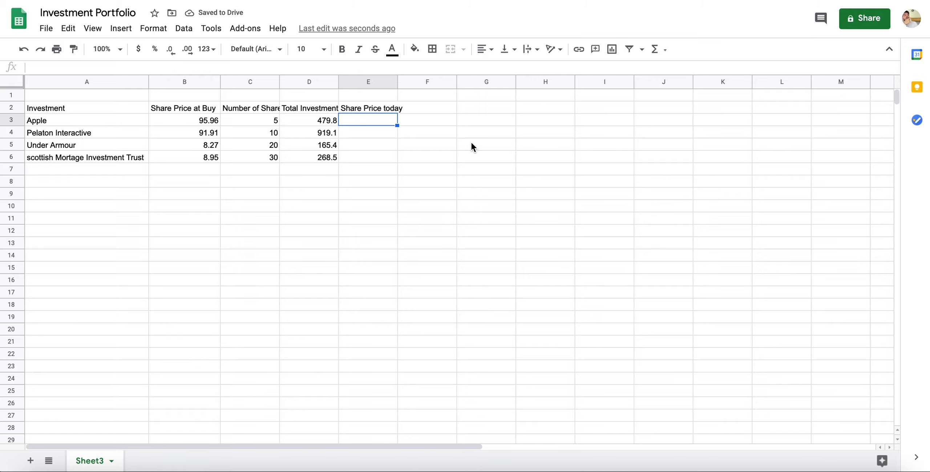
# Fetch Apple's current share price in E3 with =GOOGLEFINANCE("aapl").
pyautogui.write('=go')
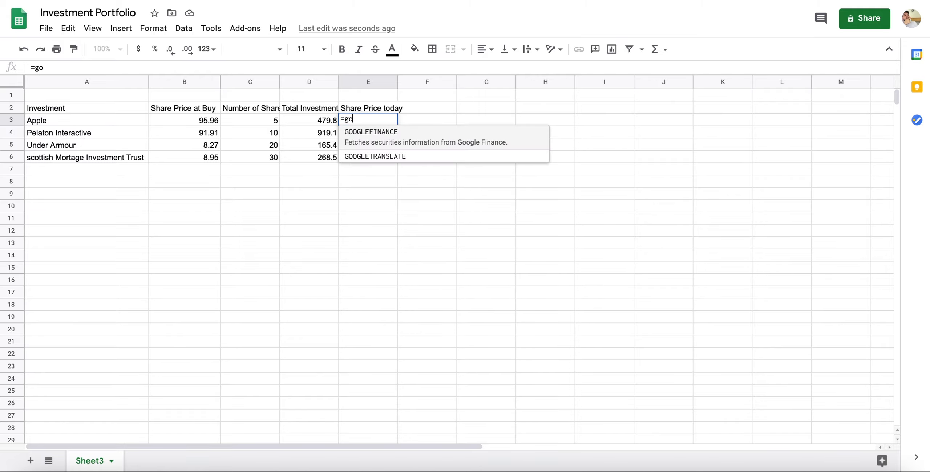
pyautogui.press('Tab')
pyautogui.write('"')
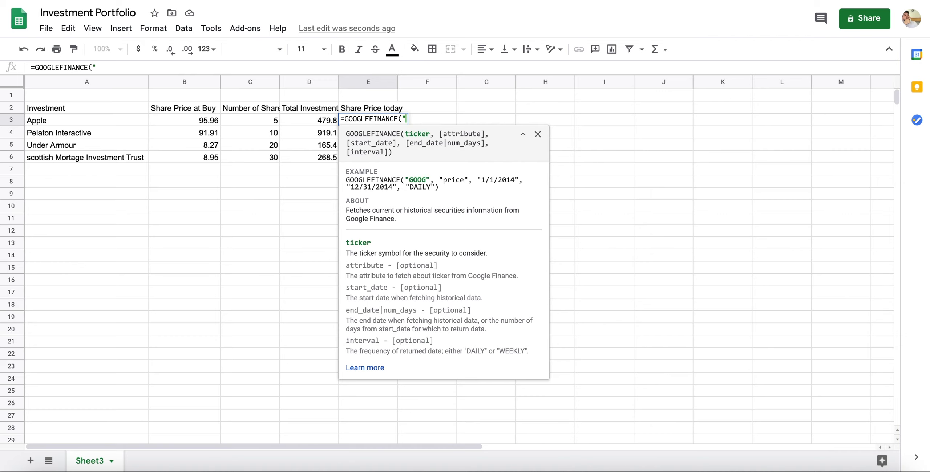
pyautogui.write('aapl")')
pyautogui.press('Return')
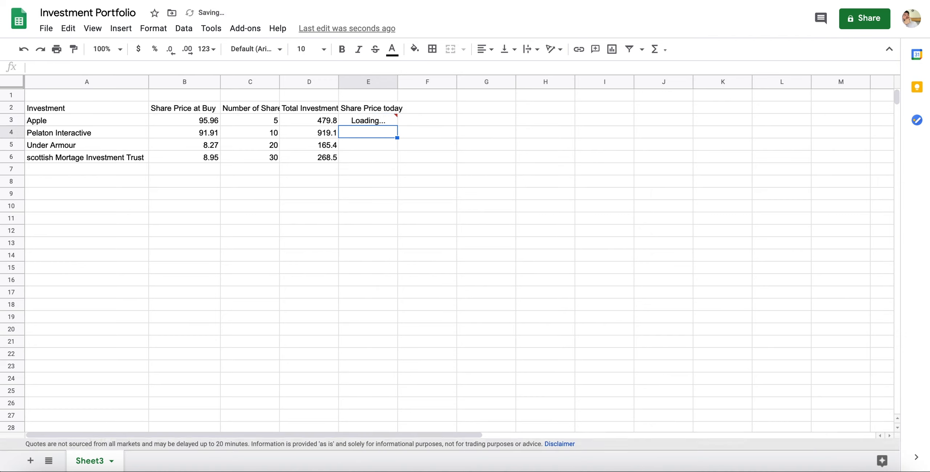
# Fetch Pelaton Interactive's current share price in E4 with GOOGLEFINANCE and the ticker "PTON".
pyautogui.write('=googl')
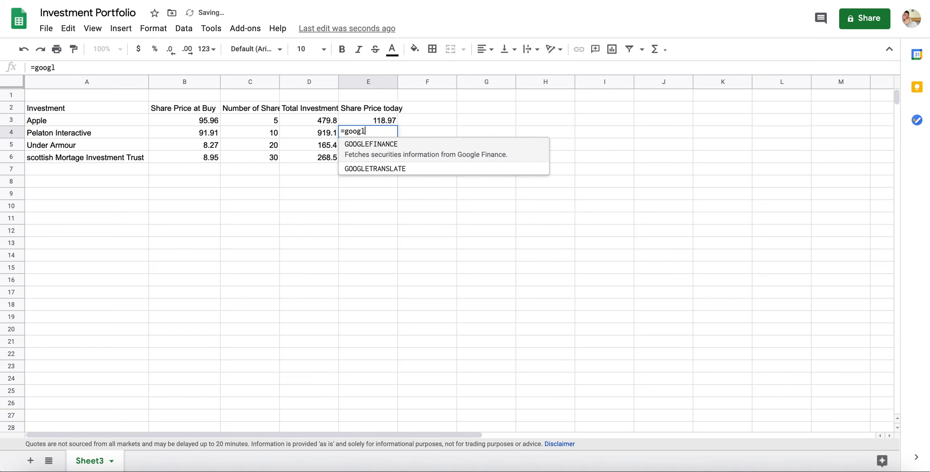
pyautogui.press('Tab')
pyautogui.write('"PTON"')
pyautogui.press('Return')
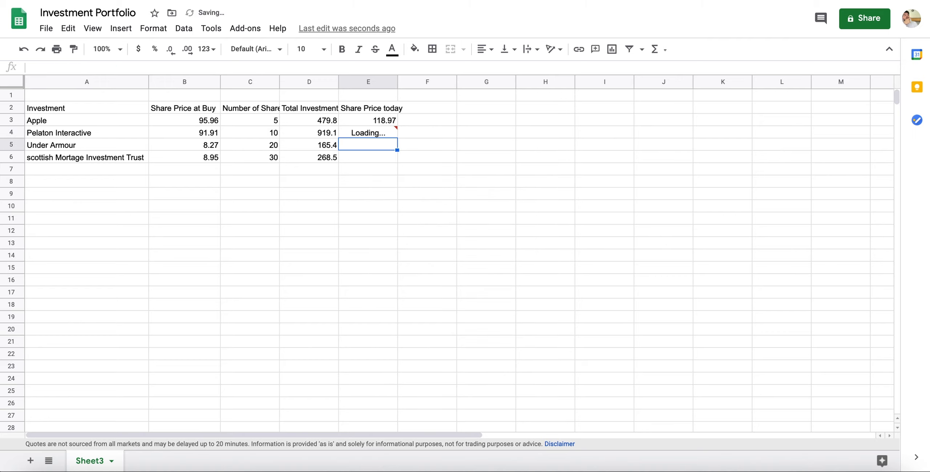
# Fetch Under Armour's current share price in E5 with =GOOGLEFINANCE("UAA").
pyautogui.write('=')
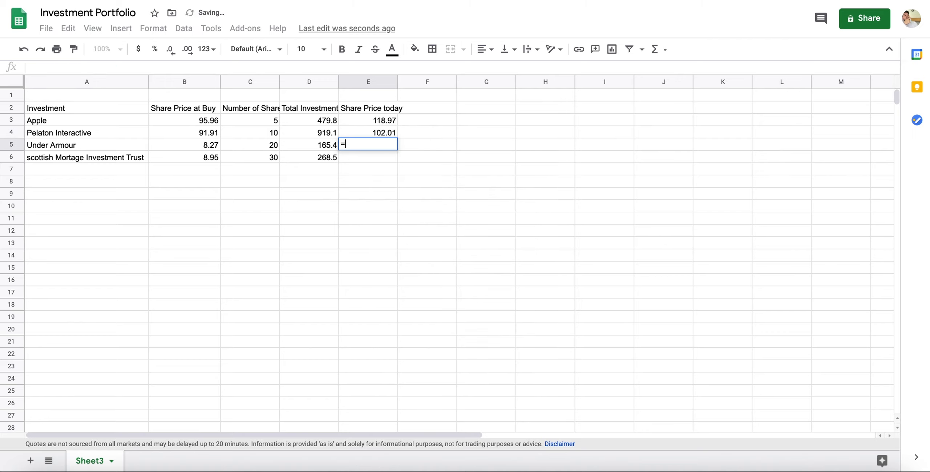
pyautogui.write('GOOGLEFINANCE(')
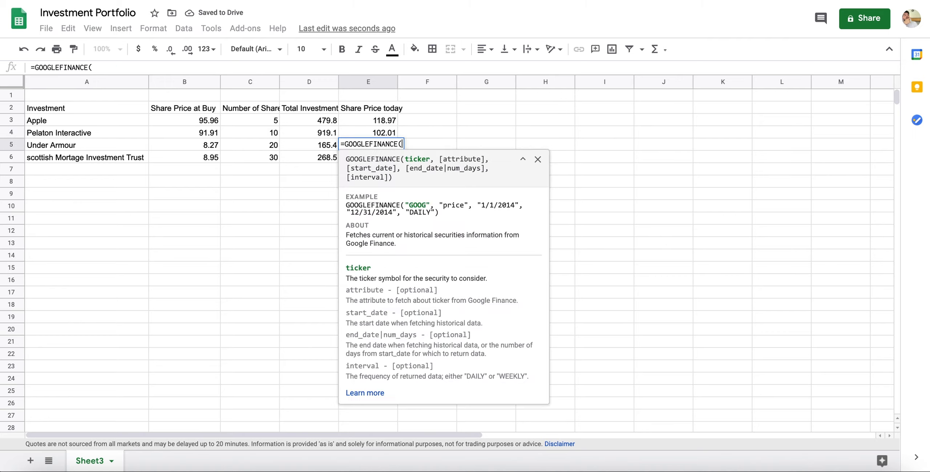
pyautogui.write('"UAA"')
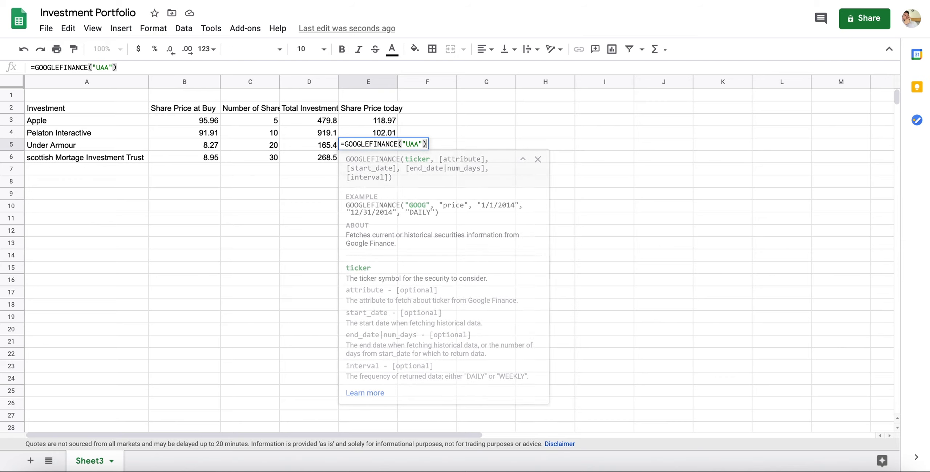
pyautogui.press('Return')
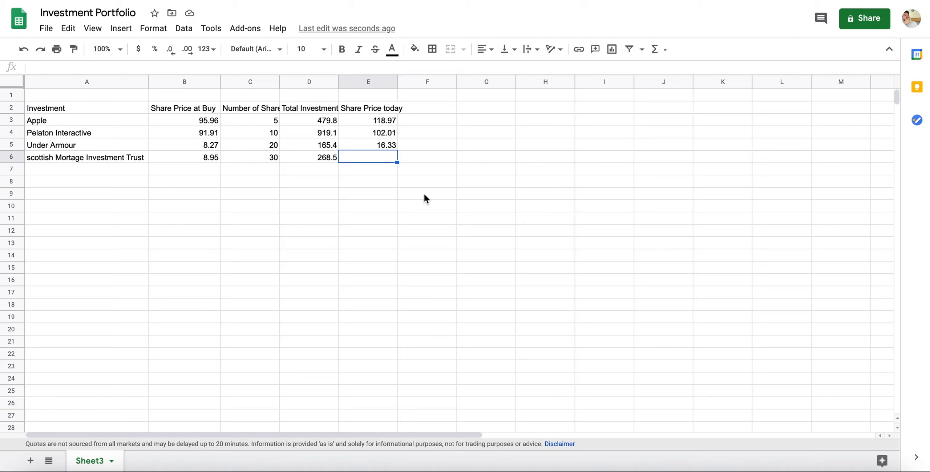
# Fetch the Scottish investment trust's current share price in E6 with =GOOGLEFINANCE("SMT").
pyautogui.write('=')
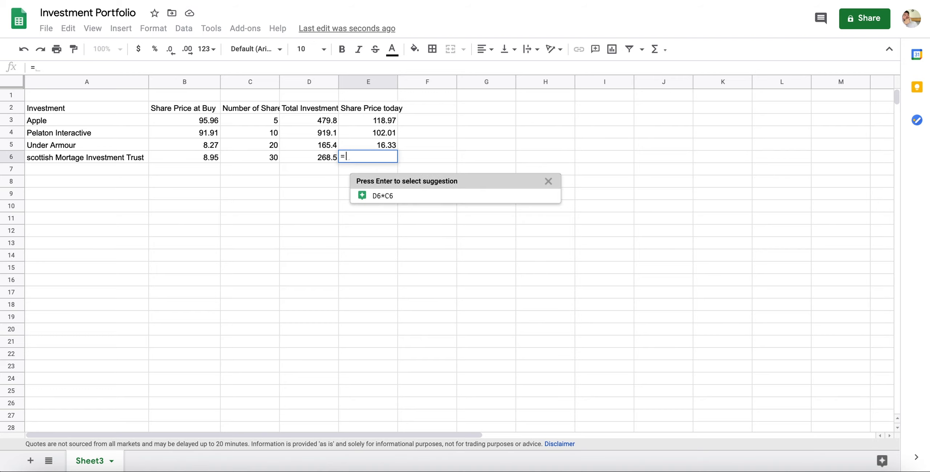
pyautogui.write('GOOGLEFINANCE("SMT")')
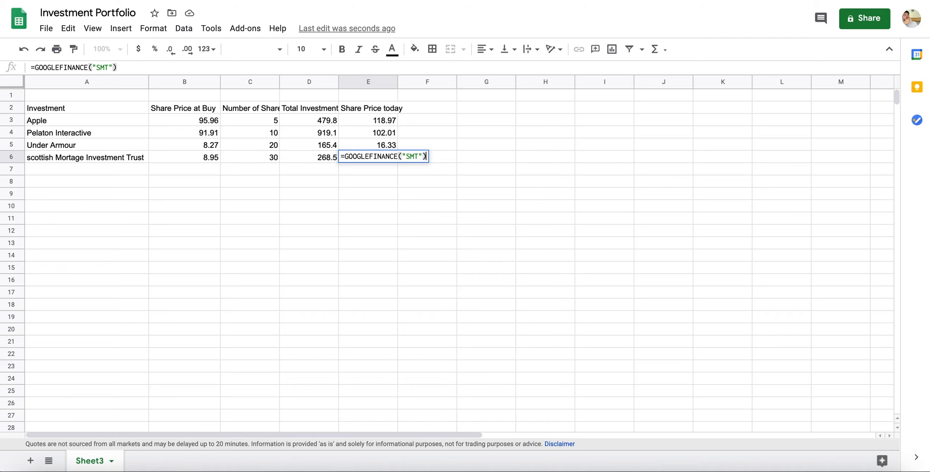
pyautogui.press('Return')
pyautogui.press('Up')
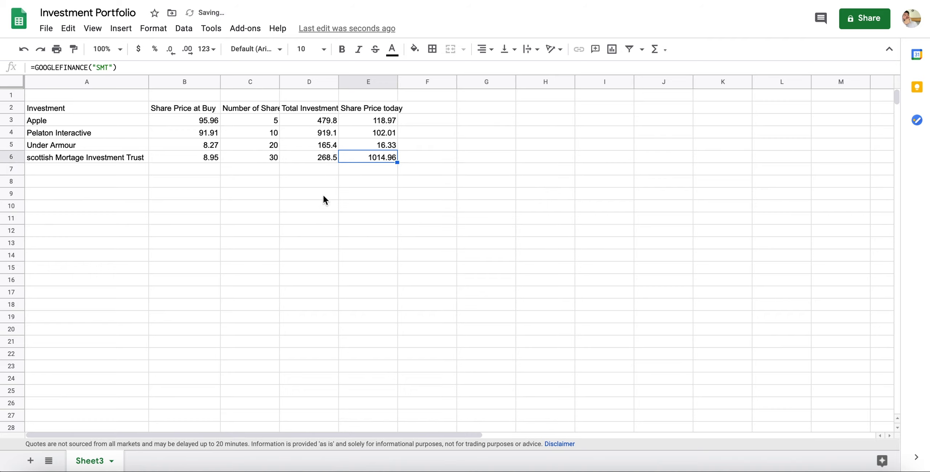
# Divide the share price formula in E6 by 100, making it =GOOGLEFINANCE("SMT")/100.
pyautogui.click(143, 67)
pyautogui.write('/100')
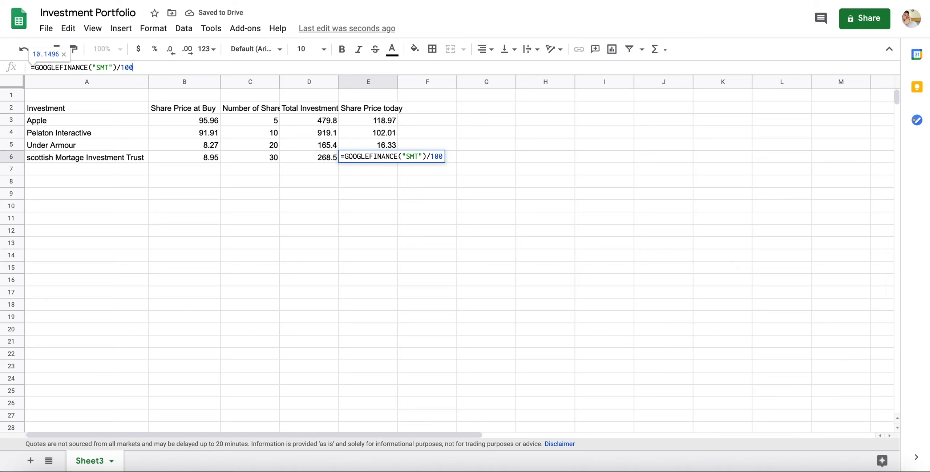
pyautogui.press('Return')
pyautogui.click(386, 155)
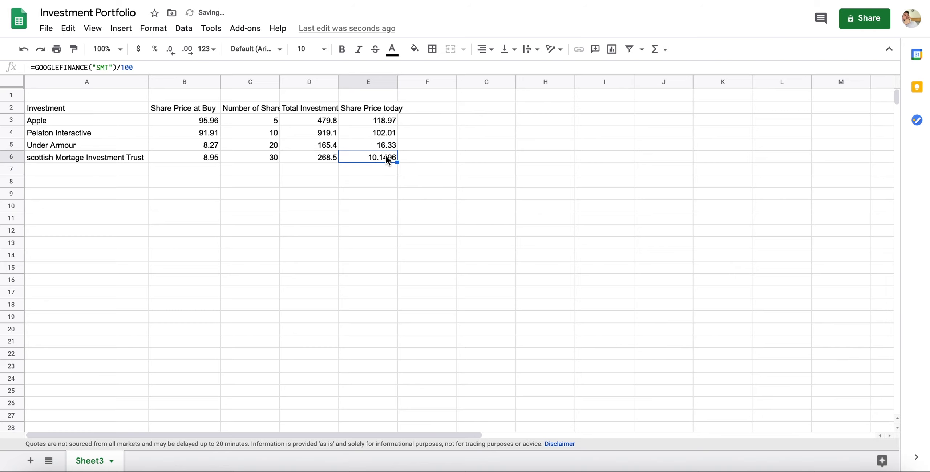
# Reduce the share price in E6 to two displayed decimal places.
pyautogui.hotkey('shift', 'Up')
pyautogui.hotkey('shift', 'Up')
pyautogui.press('Down')
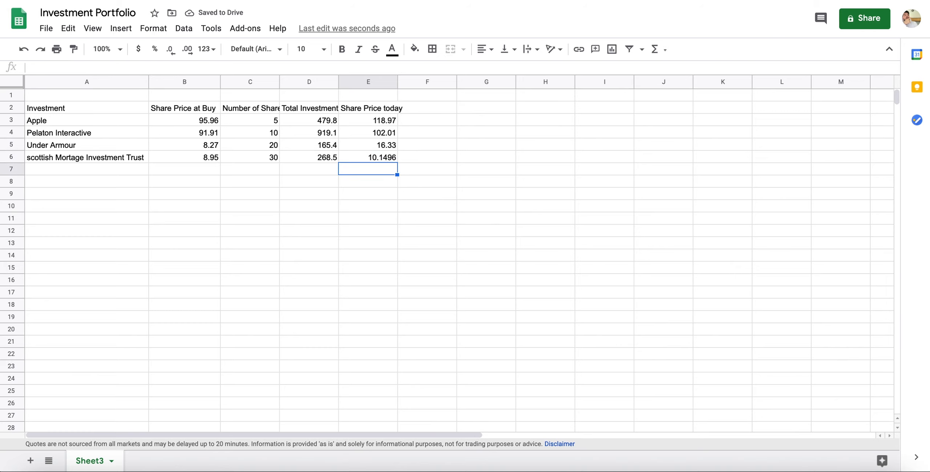
pyautogui.press('Up')
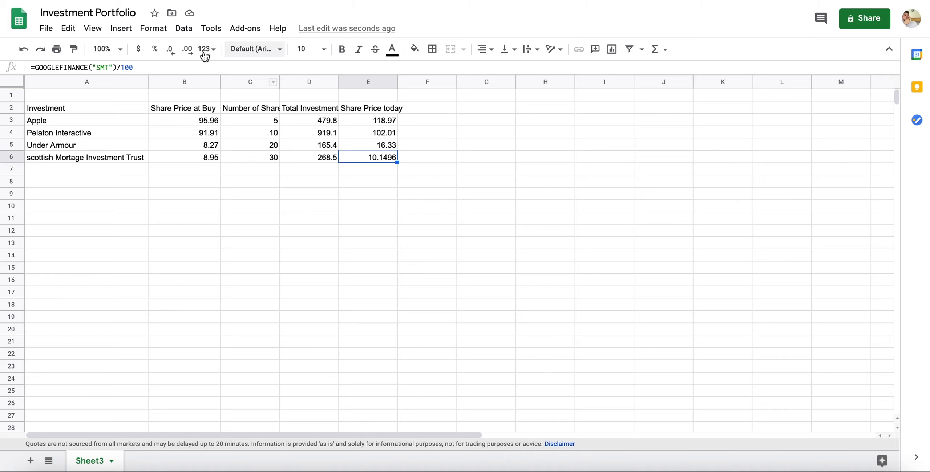
pyautogui.click(170, 52)
pyautogui.click(171, 54)
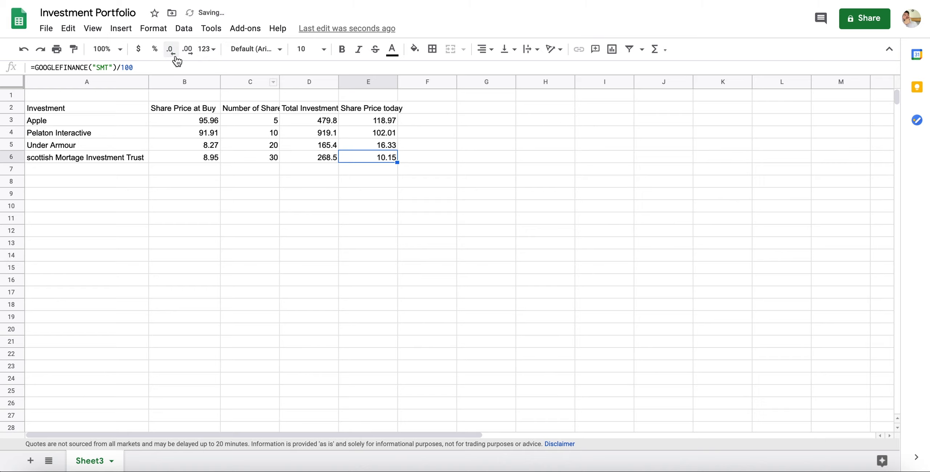
pyautogui.click(423, 290)
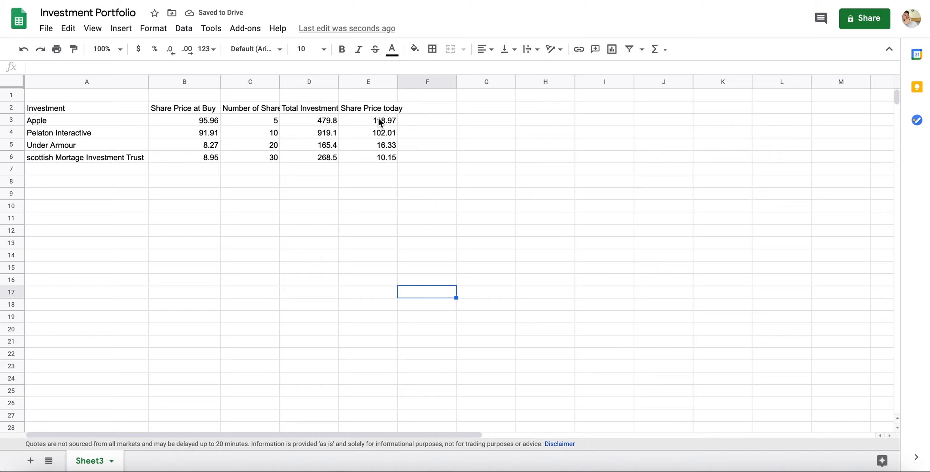
pyautogui.moveTo(379, 121); pyautogui.dragTo(378, 144)
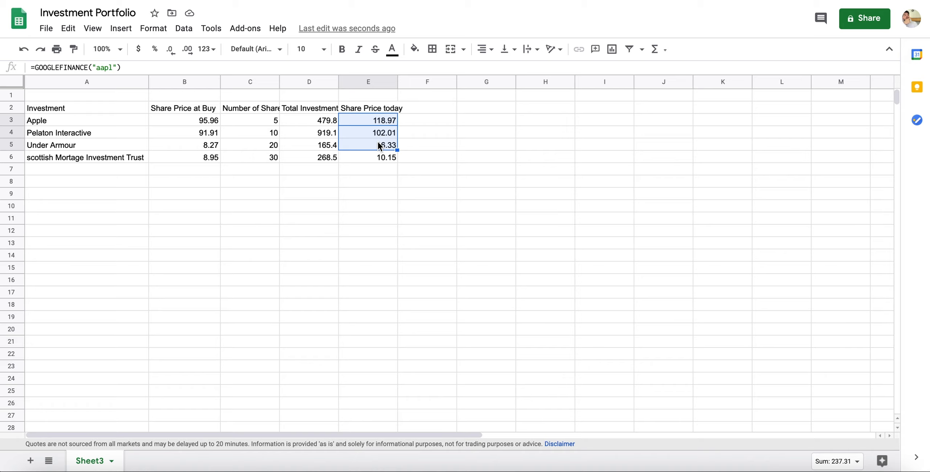
# Enter the heading FX Rate at buy in F2.
pyautogui.click(428, 107)
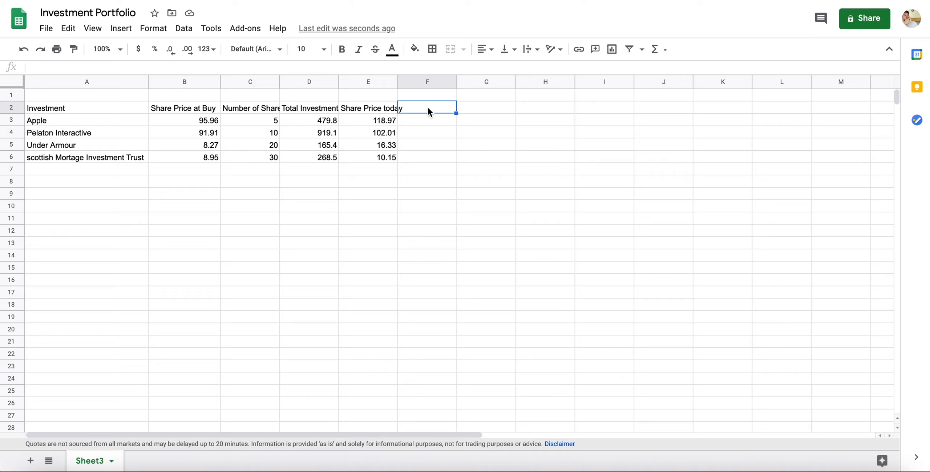
pyautogui.write('fx')
pyautogui.press('BackSpace')
pyautogui.press('BackSpace')
pyautogui.write('FX')
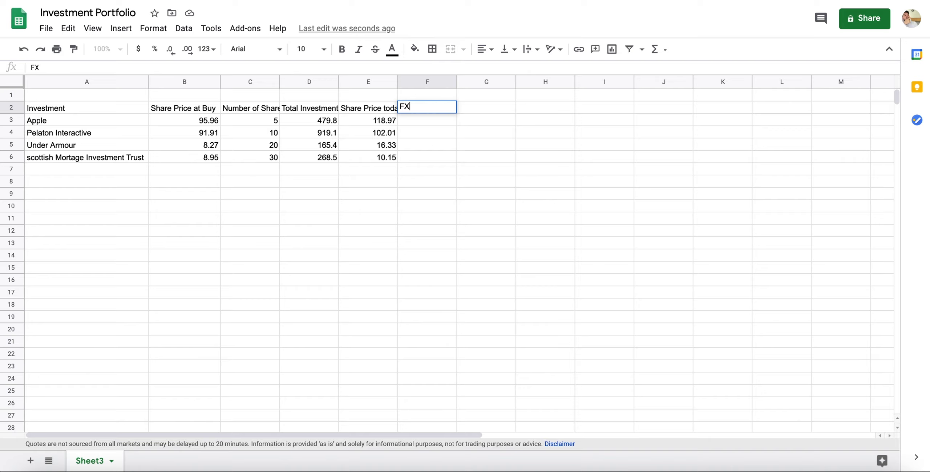
pyautogui.write(' Rate')
pyautogui.press('BackSpace')
pyautogui.press('BackSpace')
pyautogui.press('BackSpace')
pyautogui.press('BackSpace')
pyautogui.write('Rate at buy')
pyautogui.press('Return')
# Enter the buy exchange rate 0.74 in F3 and fill it down to F6.
pyautogui.write('0.')
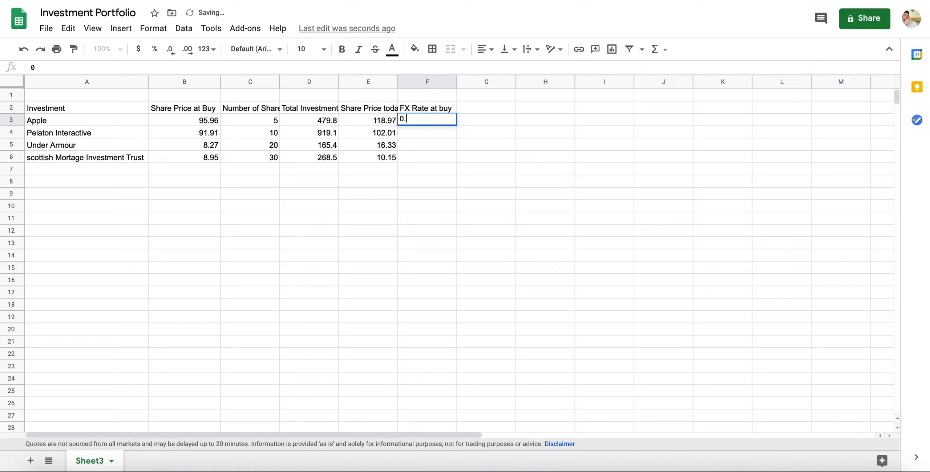
pyautogui.write('74')
pyautogui.press('Return')
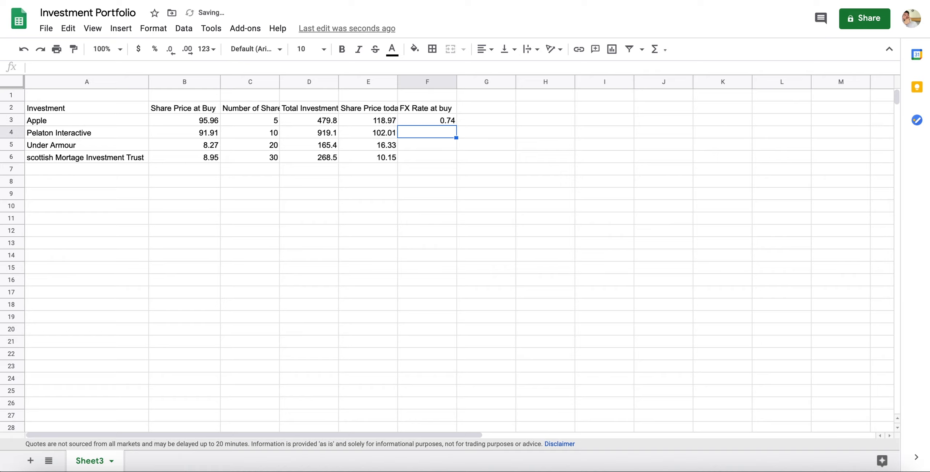
pyautogui.click(434, 120)
pyautogui.moveTo(456, 125); pyautogui.dragTo(452, 161)
pyautogui.click(427, 204)
# Set the exchange rate for the Scottish investment trust in F6 to 1.
pyautogui.click(416, 159)
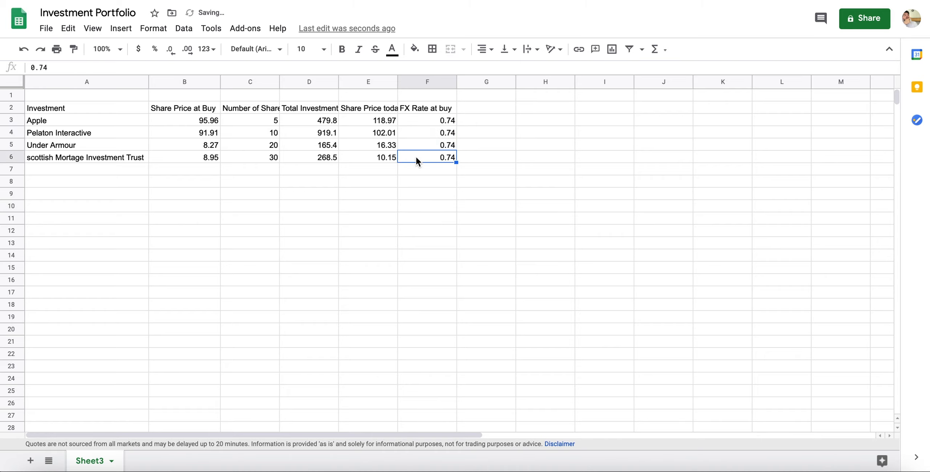
pyautogui.write('1')
pyautogui.press('Return')
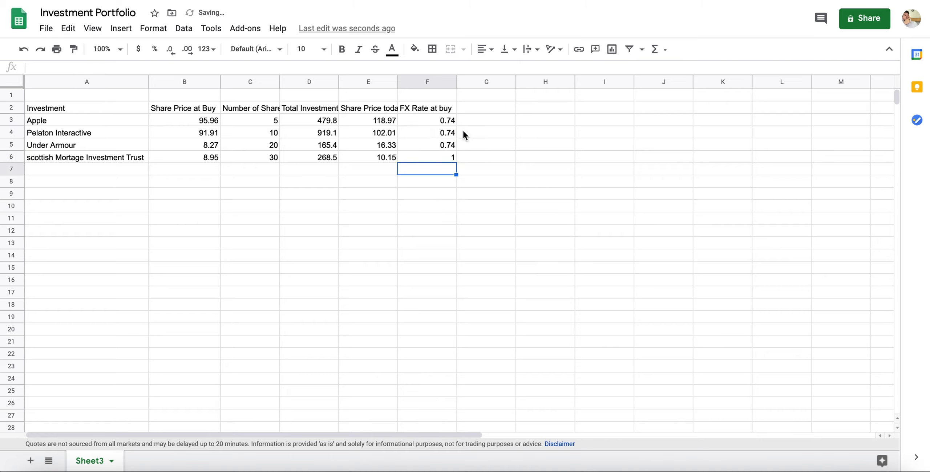
# Enter the label FX in F1, above the exchange rate heading.
pyautogui.click(471, 97)
pyautogui.click(414, 93)
pyautogui.write('FX Rate at buy')
pyautogui.press('Tab')
pyautogui.press('Left')
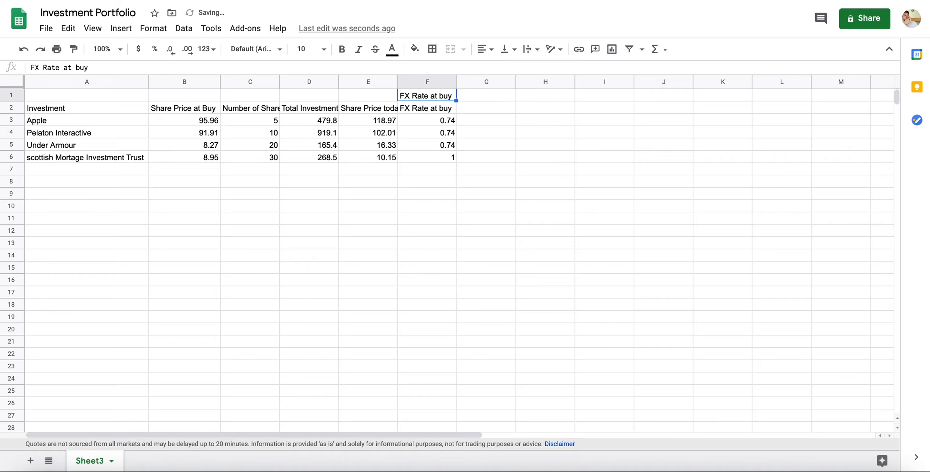
pyautogui.click(249, 68)
pyautogui.press('BackSpace')
pyautogui.press('BackSpace')
pyautogui.press('BackSpace')
pyautogui.press('BackSpace')
pyautogui.press('BackSpace')
pyautogui.press('BackSpace')
pyautogui.press('BackSpace')
pyautogui.press('BackSpace')
pyautogui.press('BackSpace')
pyautogui.press('BackSpace')
pyautogui.press('BackSpace')
pyautogui.press('BackSpace')
pyautogui.press('Tab')
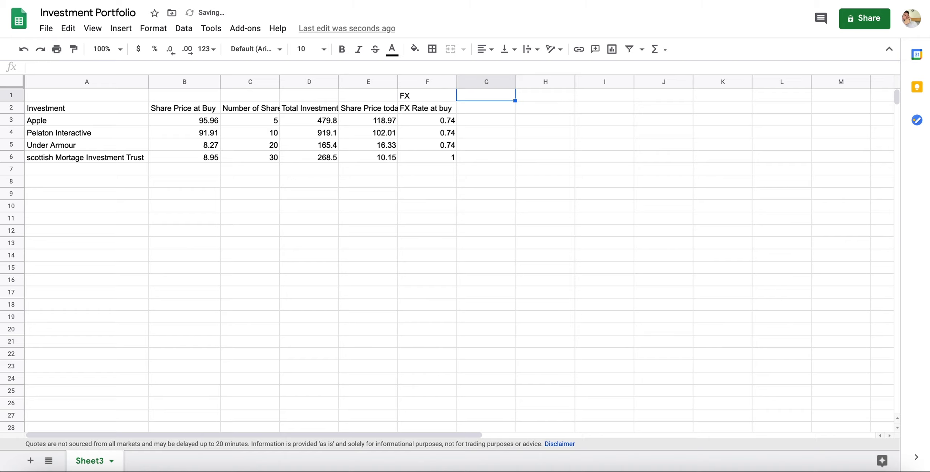
# Enter the currency labels USD in G1 and GBP in H1.
pyautogui.write('USD')
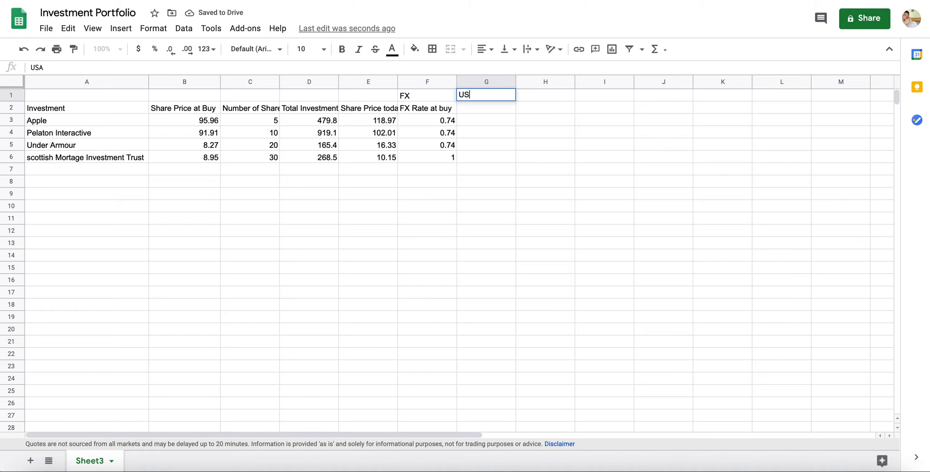
pyautogui.press('Tab')
pyautogui.write('GBP')
pyautogui.press('Return')
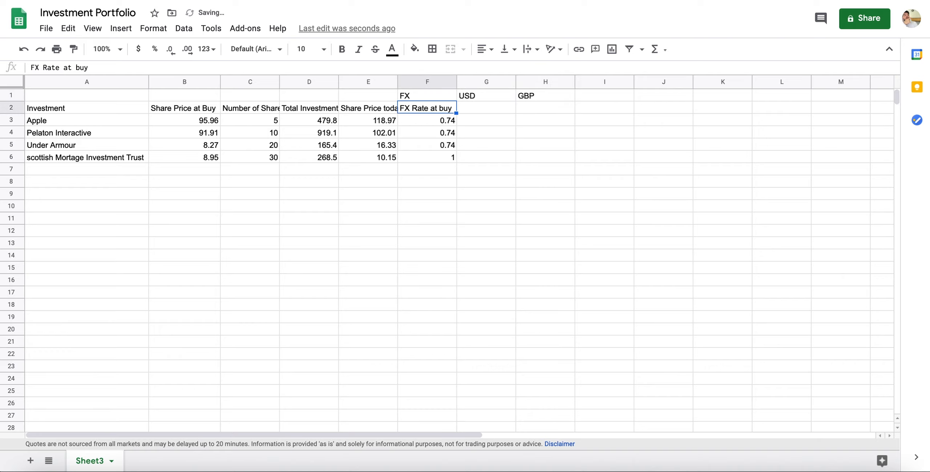
# Enter the heading FX Rate Today in G2.
pyautogui.press('Tab')
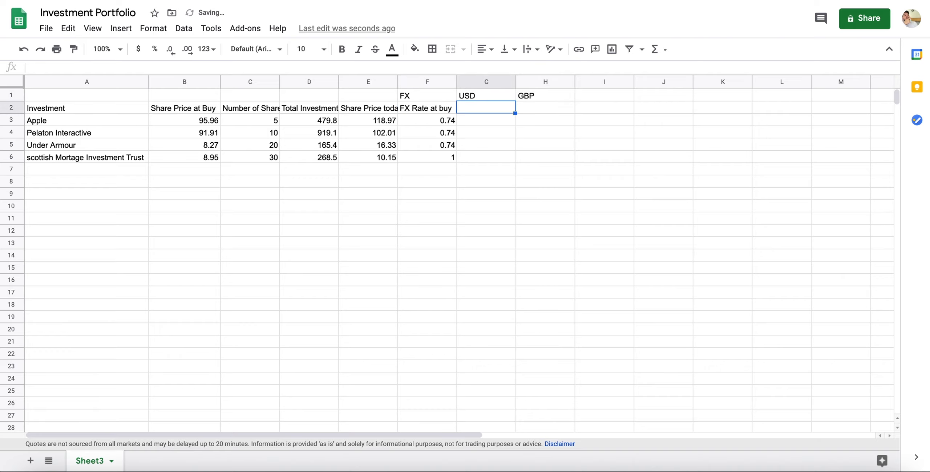
pyautogui.write('Curr')
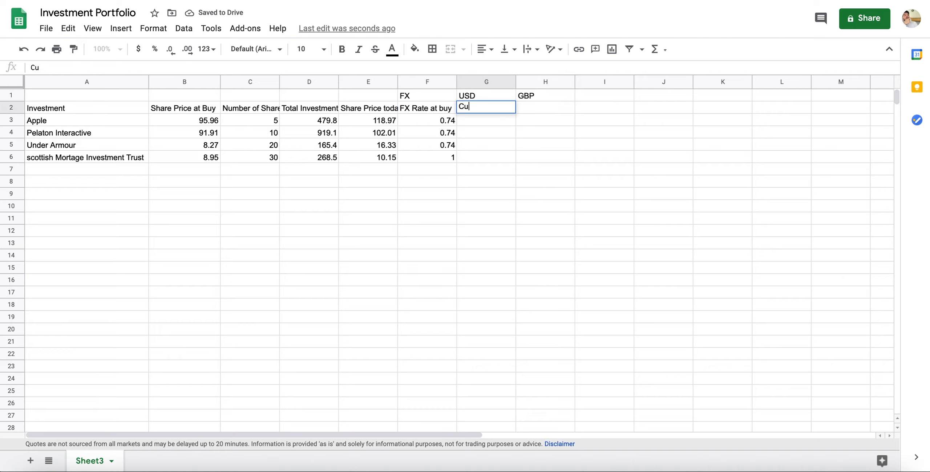
pyautogui.press('BackSpace')
pyautogui.press('BackSpace')
pyautogui.press('BackSpace')
pyautogui.press('BackSpace')
pyautogui.write('F')
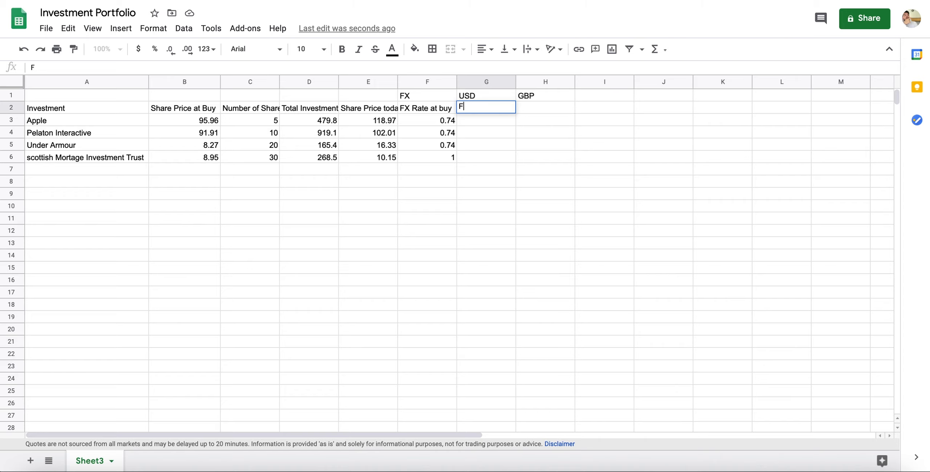
pyautogui.write('X Rate Today')
pyautogui.press('Return')
# Start a GOOGLEFINANCE formula in G3 that joins "Currency:" with the currency codes in G1 and H1.
pyautogui.write('=GOOGLEFINANCE("Currency:"')
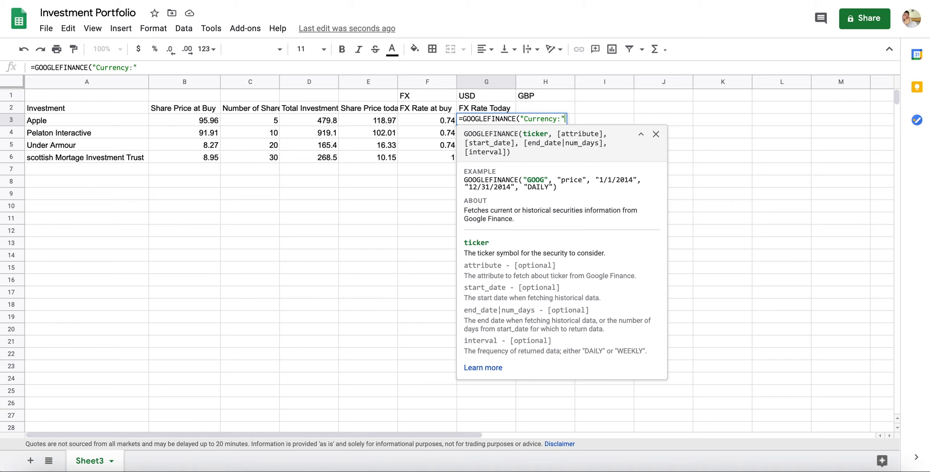
pyautogui.write('&')
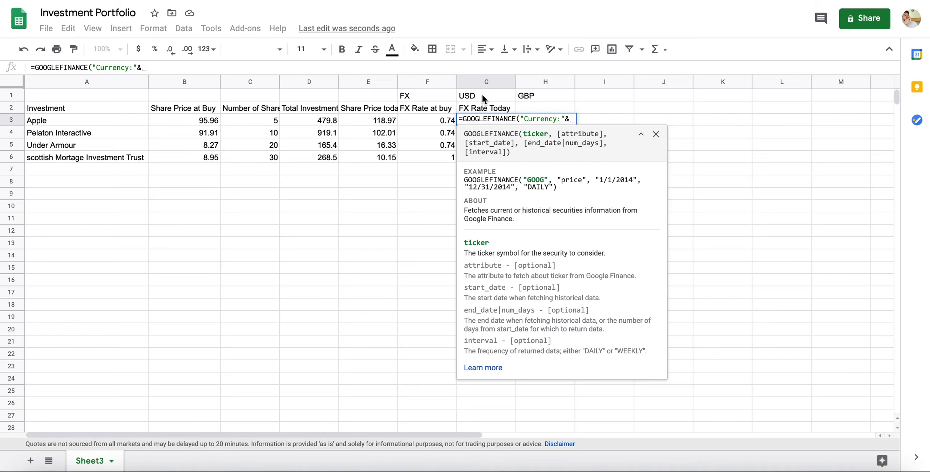
pyautogui.click(482, 93)
pyautogui.write('&')
pyautogui.click(537, 95)
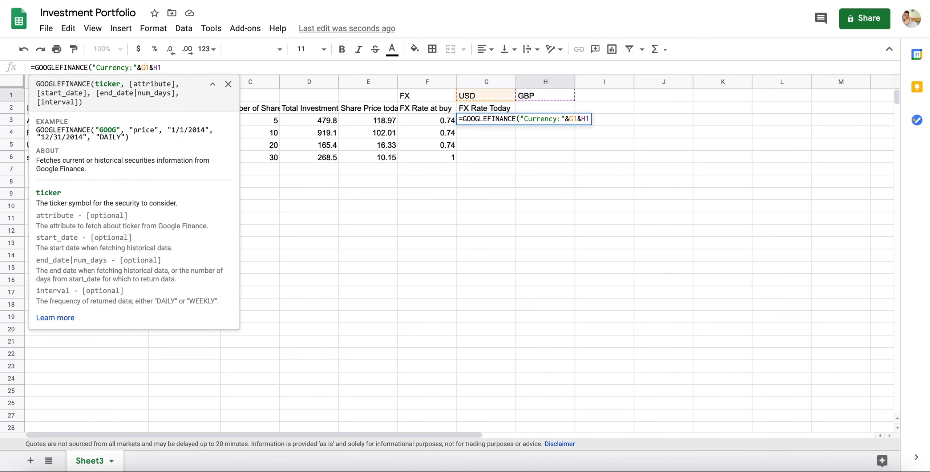
# Make the G1 and H1 references absolute and complete the G3 formula as =GOOGLEFINANCE("Currency:"&$G$1&$H$1).
pyautogui.write('$')
pyautogui.press('Right')
pyautogui.write('$')
pyautogui.press('Right')
pyautogui.press('Right')
pyautogui.write('$')
pyautogui.press('Right')
pyautogui.write('$')
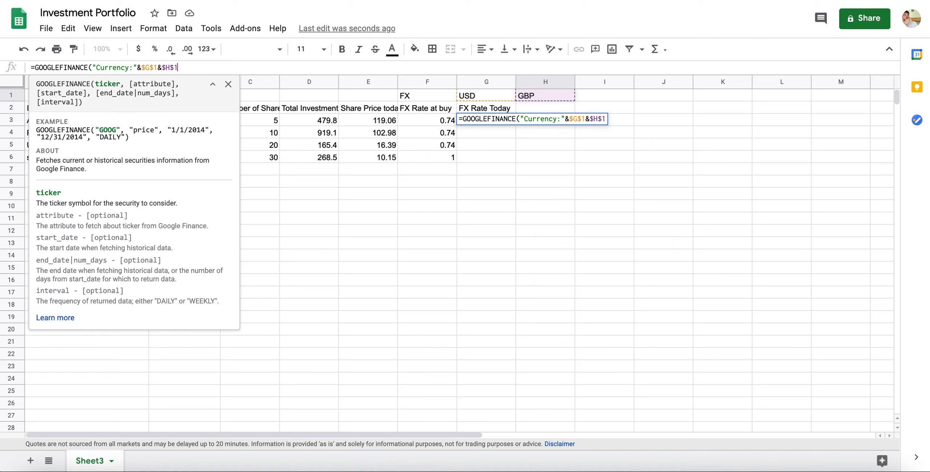
pyautogui.write(')')
pyautogui.press('Return')
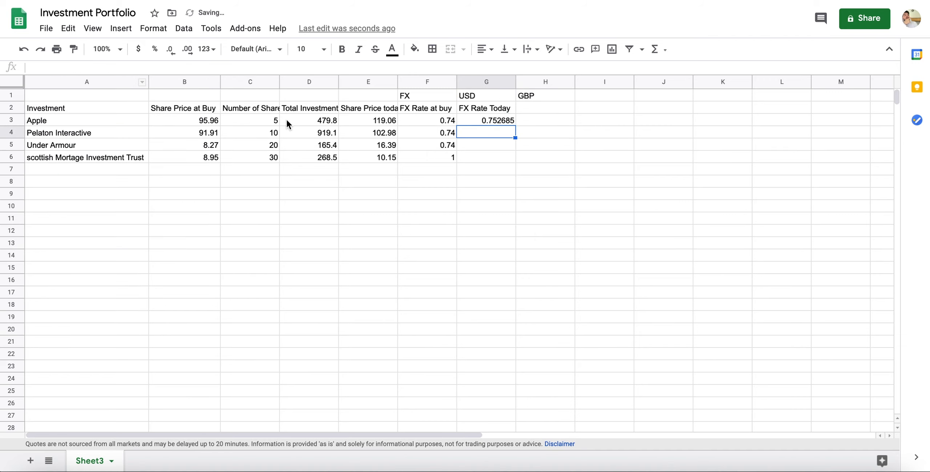
# Reduce today's exchange rate in G3 to two decimal places and fill it down to G6.
pyautogui.click(499, 120)
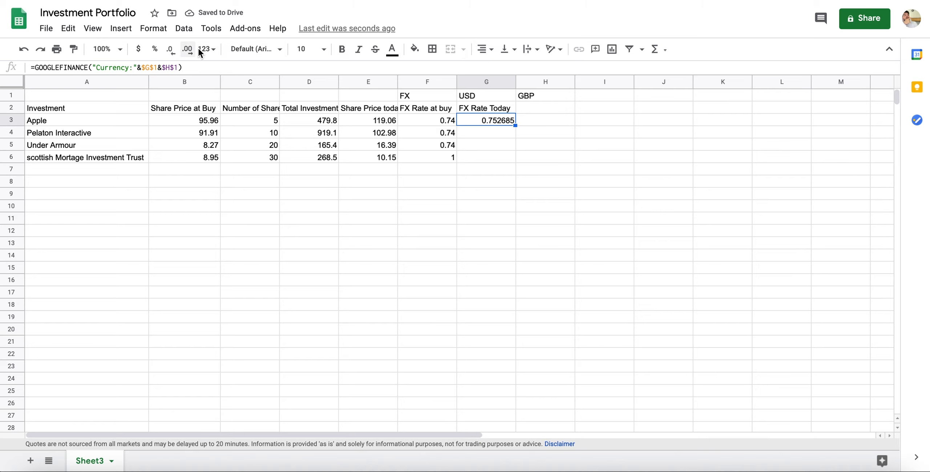
pyautogui.click(175, 53)
pyautogui.click(174, 52)
pyautogui.click(174, 53)
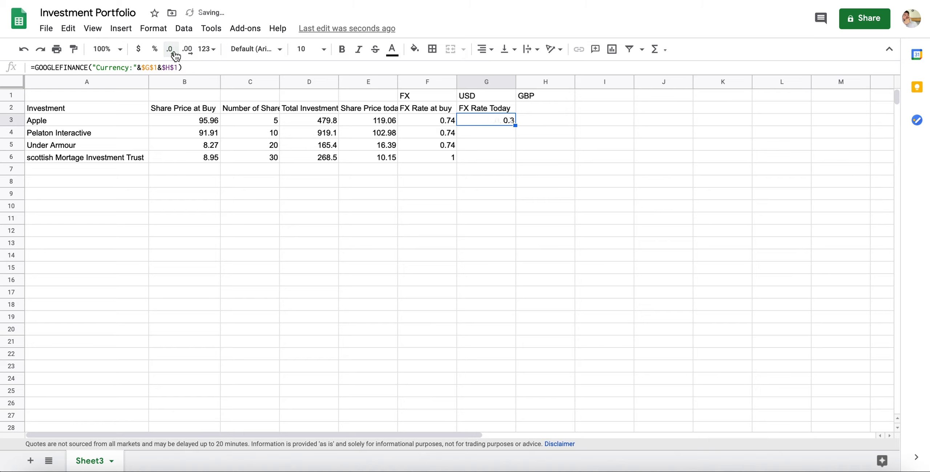
pyautogui.click(174, 53)
pyautogui.moveTo(515, 126); pyautogui.dragTo(501, 157)
# Set today's exchange rate for the Scottish investment trust in G6 to 1.
pyautogui.click(488, 159)
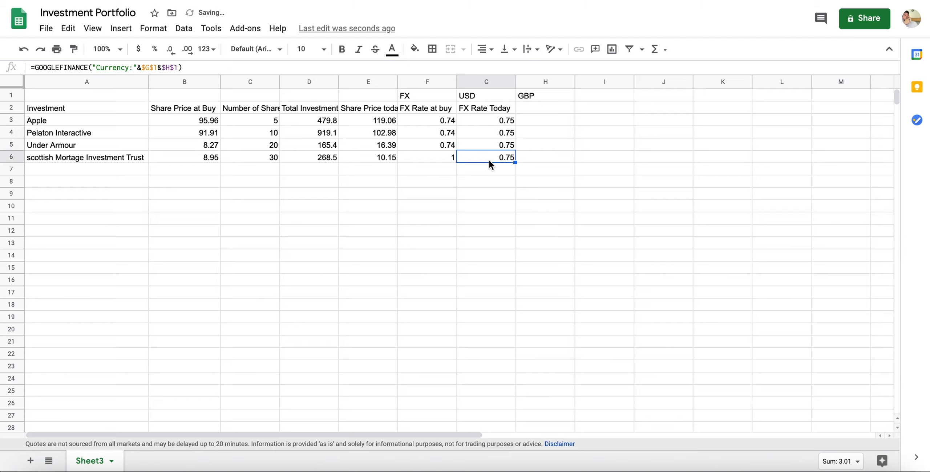
pyautogui.write('1')
pyautogui.press('Return')
# Enter the heading GBP Share Price in H2.
pyautogui.press('Up')
pyautogui.press('Up')
pyautogui.press('Up')
pyautogui.press('Up')
pyautogui.press('Up')
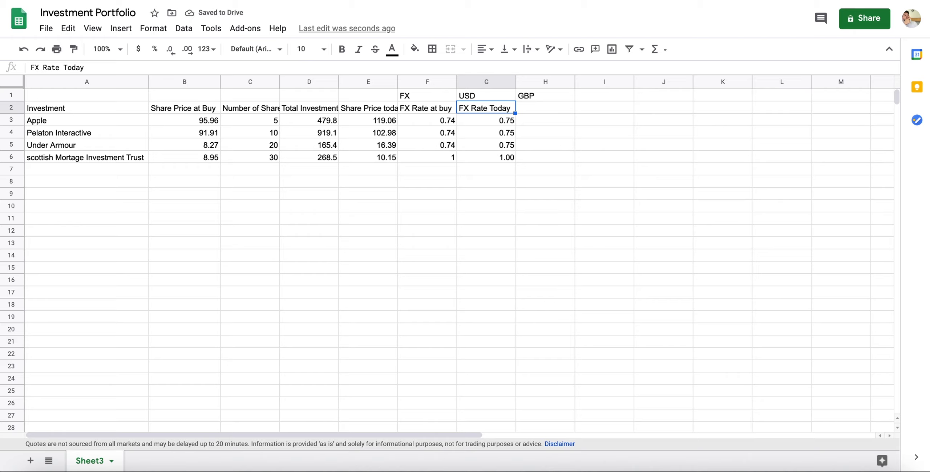
pyautogui.press('Right')
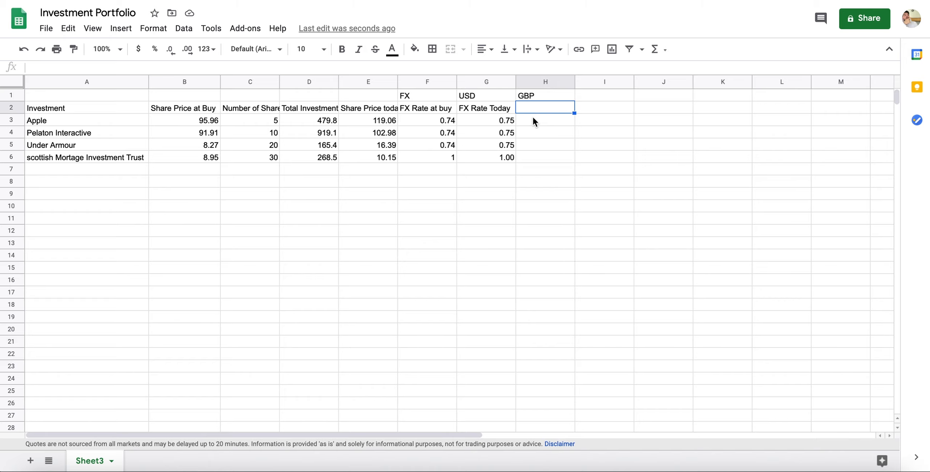
pyautogui.write('G')
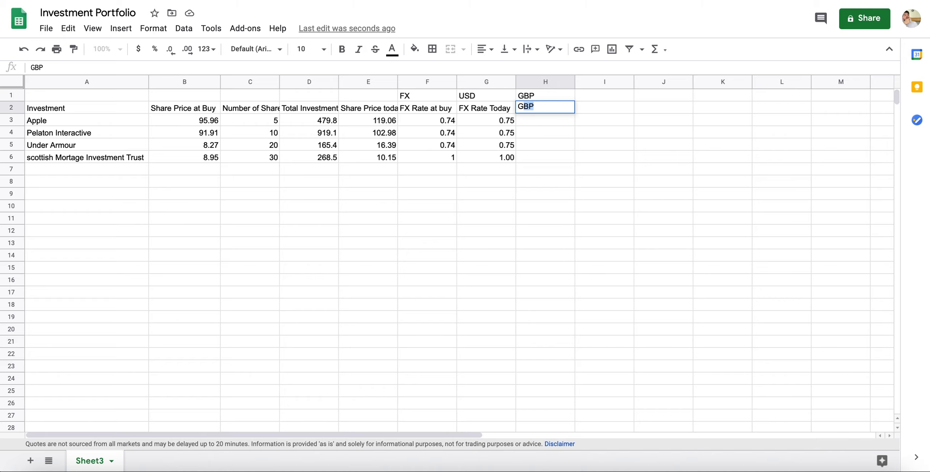
pyautogui.write('BP Share Price')
pyautogui.press('Return')
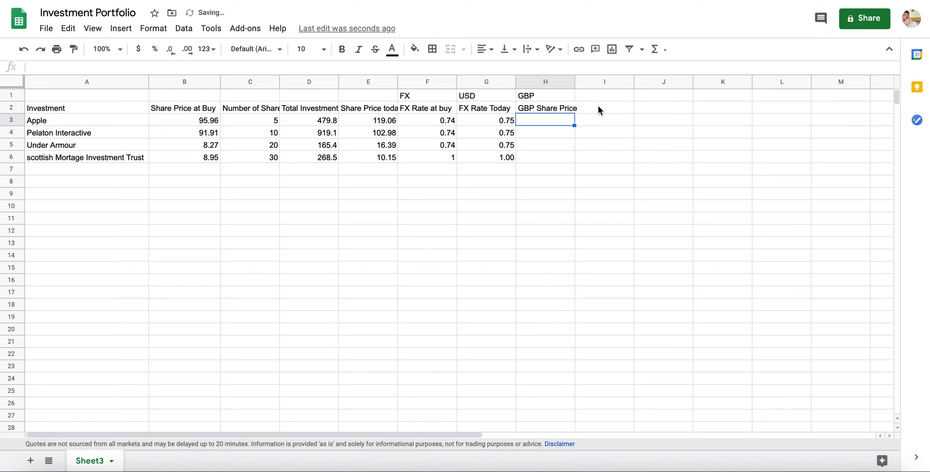
# Calculate Apple's GBP share price in H3 with =G3*E3 and fill the formula down to H6.
pyautogui.write('=')
pyautogui.press('Left')
pyautogui.write('*')
pyautogui.press('Left')
pyautogui.press('Left')
pyautogui.press('Left')
pyautogui.press('Return')
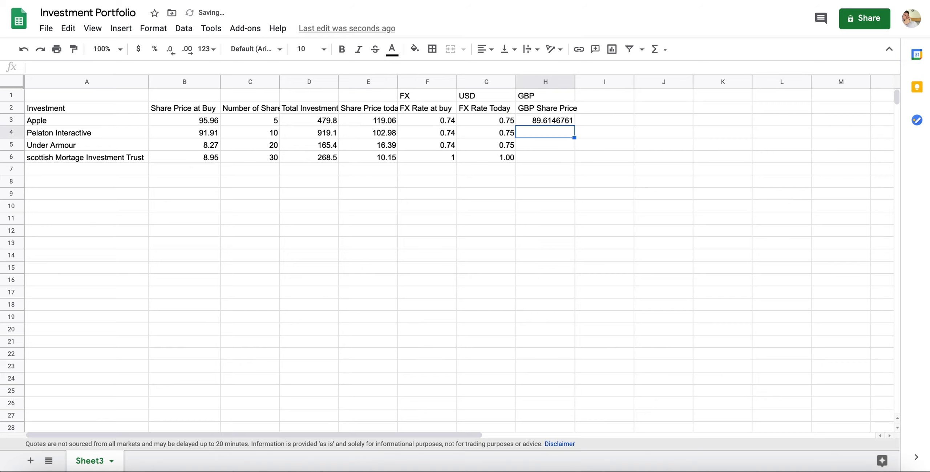
pyautogui.click(571, 117)
pyautogui.moveTo(573, 125); pyautogui.dragTo(570, 155)
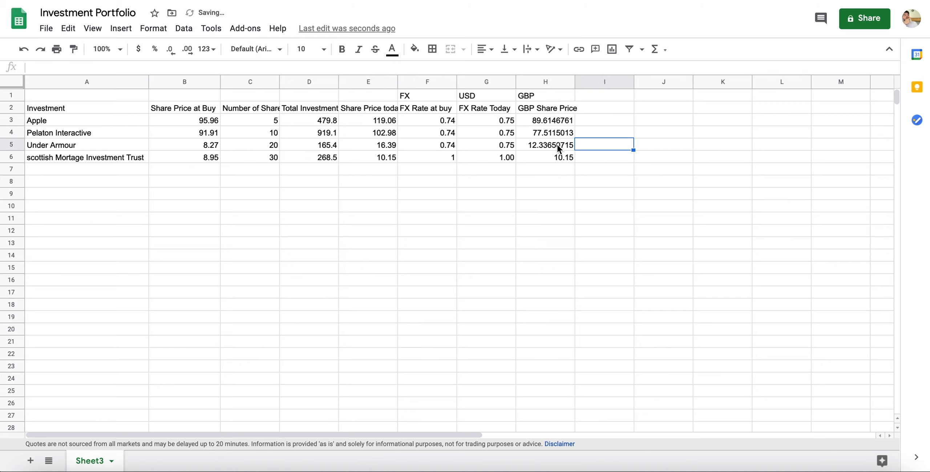
# Reduce the GBP share prices in H3:H5 to two decimal places.
pyautogui.moveTo(557, 143); pyautogui.dragTo(555, 122)
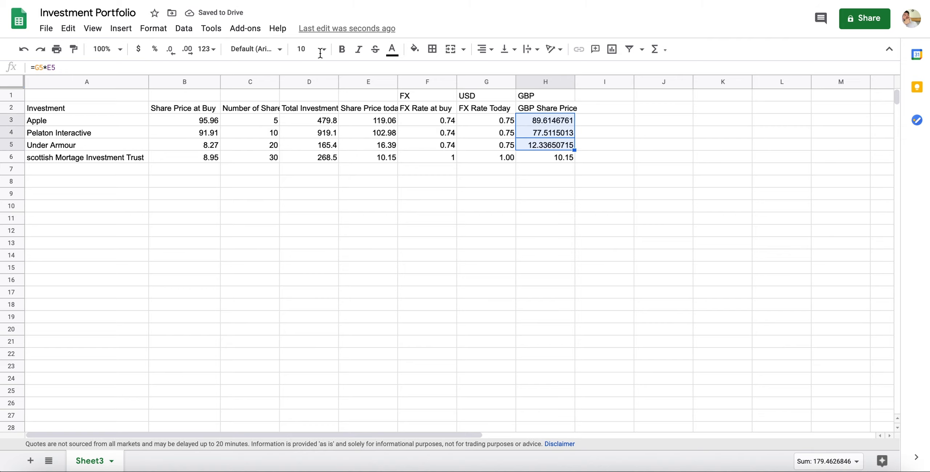
pyautogui.click(171, 51)
pyautogui.click(171, 51)
pyautogui.click(171, 51)
pyautogui.click(170, 51)
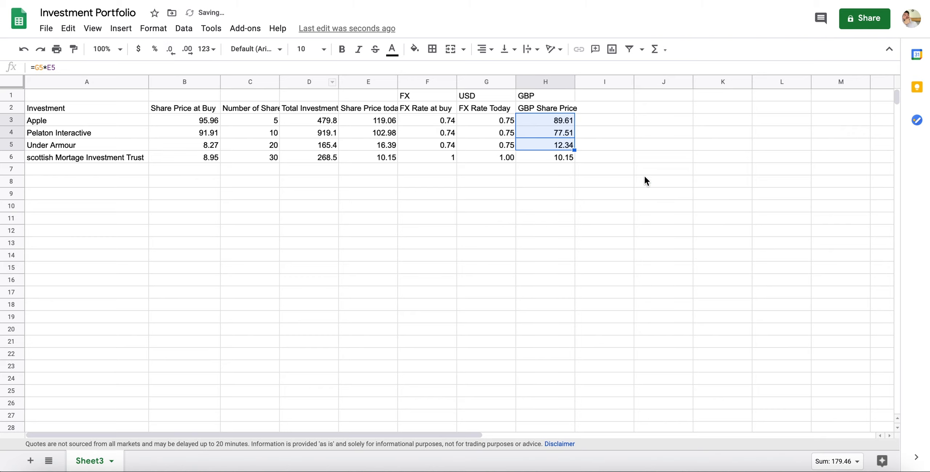
pyautogui.moveTo(645, 170); pyautogui.dragTo(645, 180)
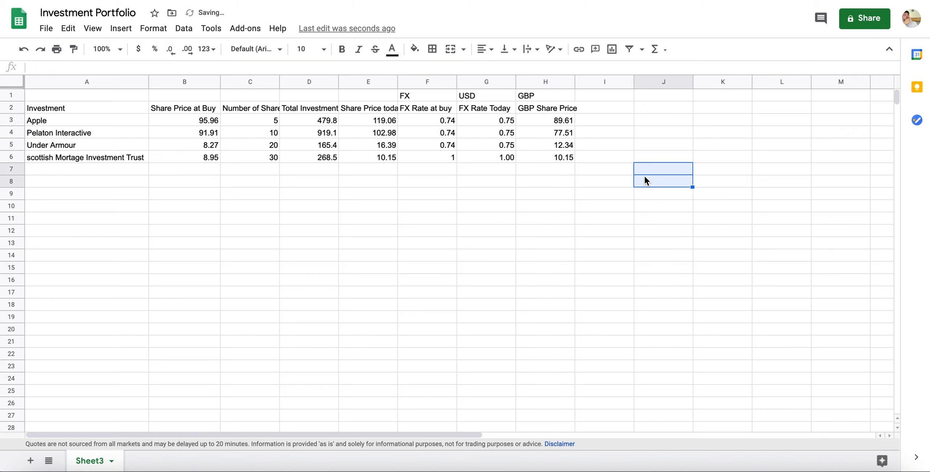
# Enter the heading Price - Increase / Decrease in I2.
pyautogui.click(599, 108)
pyautogui.write('Price ')
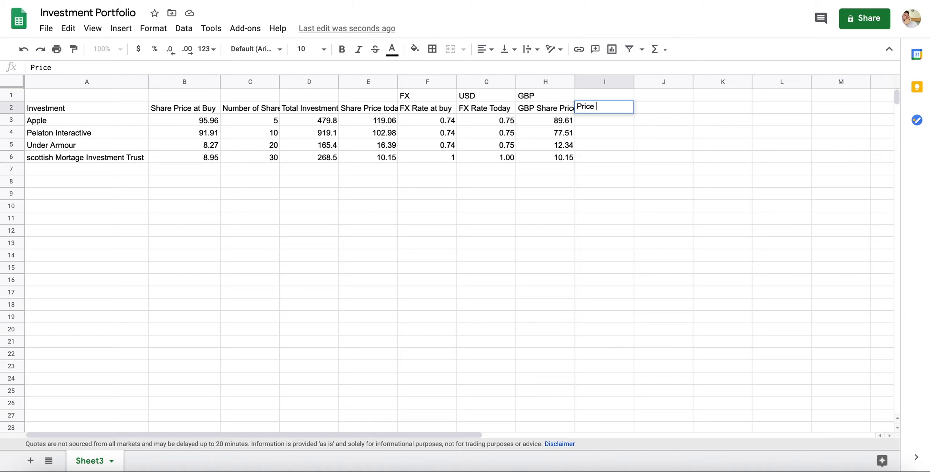
pyautogui.write('/ Increase')
pyautogui.press('BackSpace')
pyautogui.press('BackSpace')
pyautogui.press('BackSpace')
pyautogui.press('BackSpace')
pyautogui.press('BackSpace')
pyautogui.press('BackSpace')
pyautogui.press('BackSpace')
pyautogui.write('Increase / Decrease')
pyautogui.press('Return')
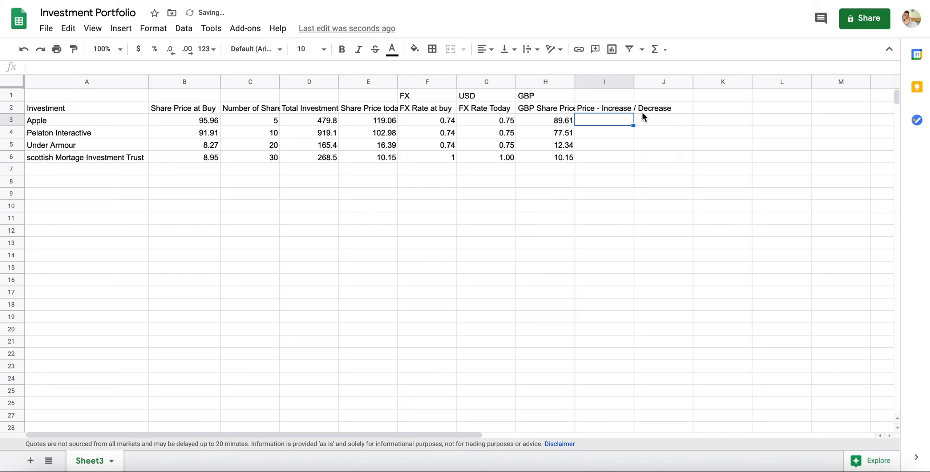
# Calculate Apple's price change in I3 with =H3-B3 and fill the formula down to I6.
pyautogui.write('=H3')
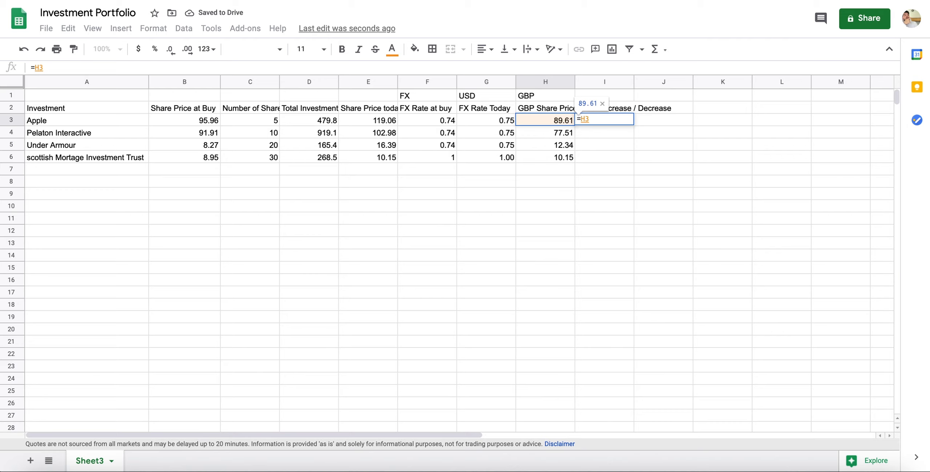
pyautogui.write('-')
pyautogui.press('Left')
pyautogui.press('Left')
pyautogui.press('Left')
pyautogui.press('Left')
pyautogui.press('Left')
pyautogui.press('Left')
pyautogui.press('Left')
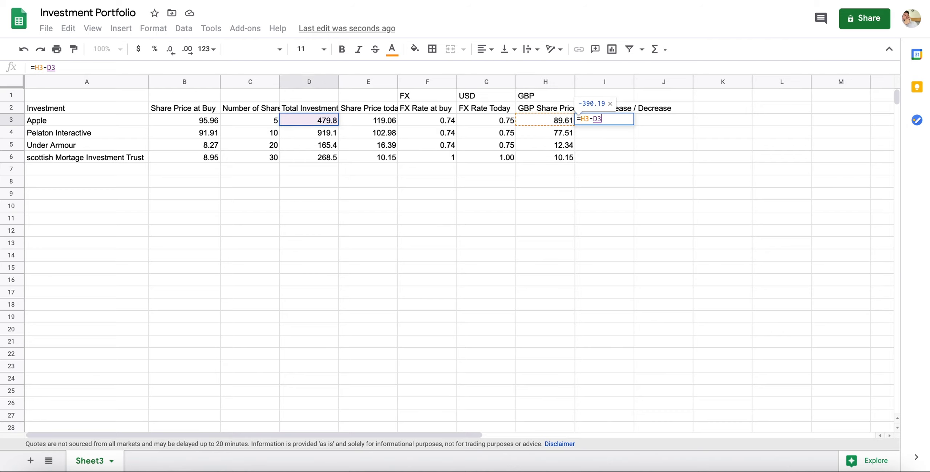
pyautogui.press('Return')
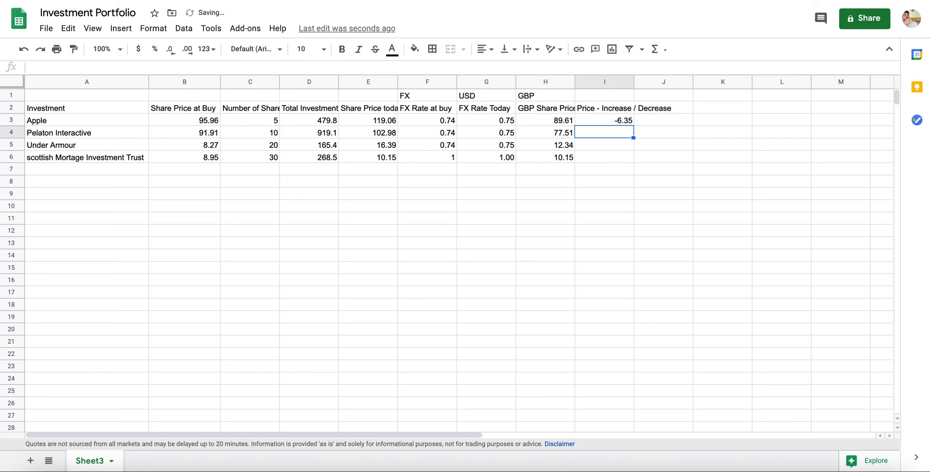
pyautogui.click(623, 122)
pyautogui.moveTo(633, 124); pyautogui.dragTo(632, 160)
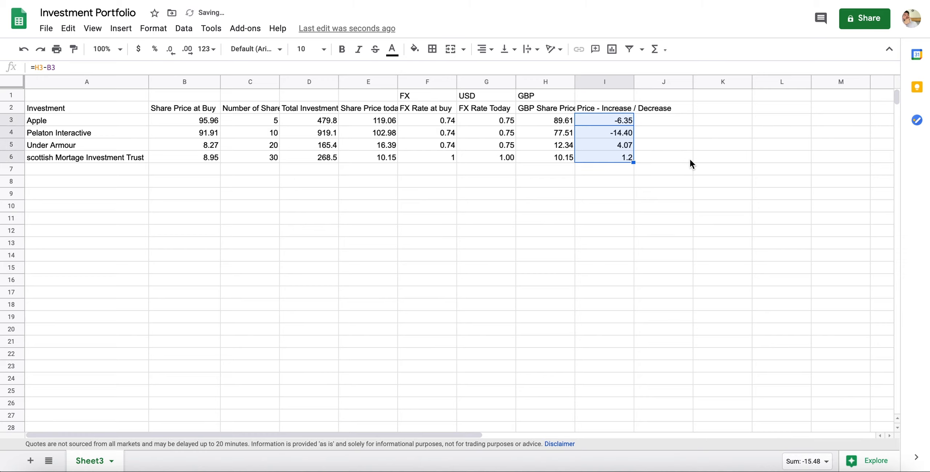
pyautogui.click(689, 159)
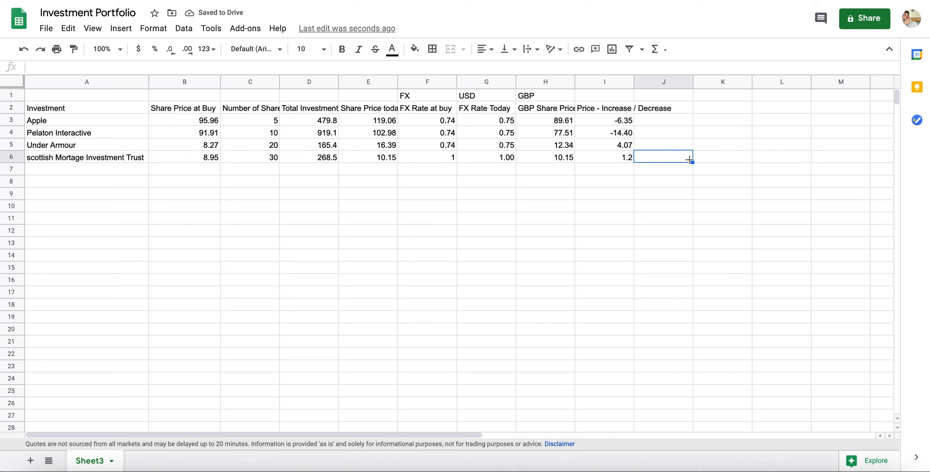
# Enter the heading Profit / Loss if sold Today in J2.
pyautogui.click(682, 110)
pyautogui.write('Profit / Loss if sold Today')
pyautogui.press('Return')
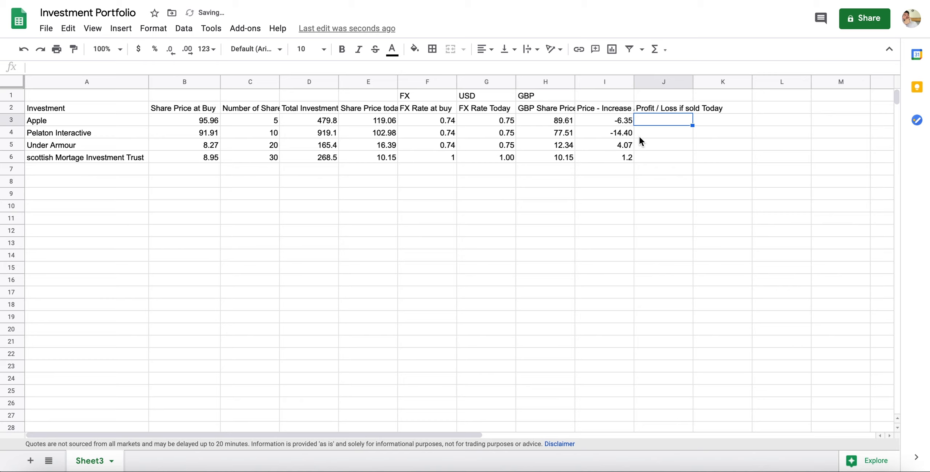
# Calculate Apple's profit or loss in J3 with =I3*C3 and fill the formula down to J6.
pyautogui.write('=')
pyautogui.press('Left')
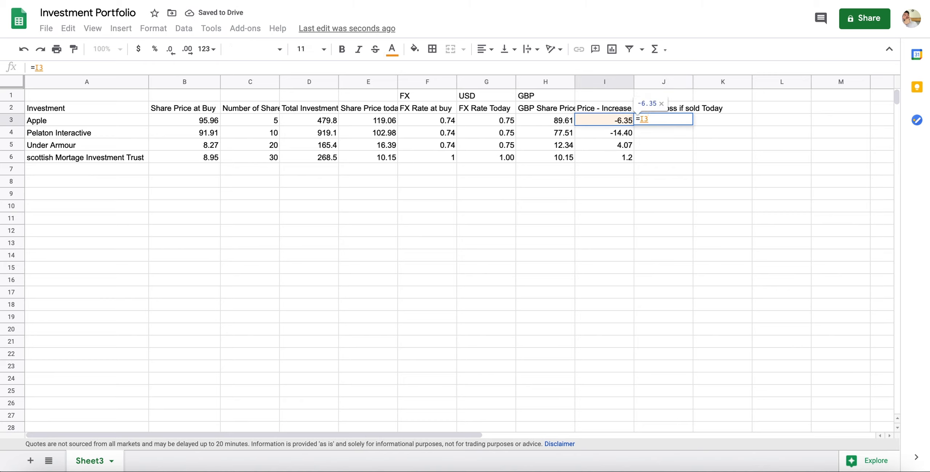
pyautogui.write('*')
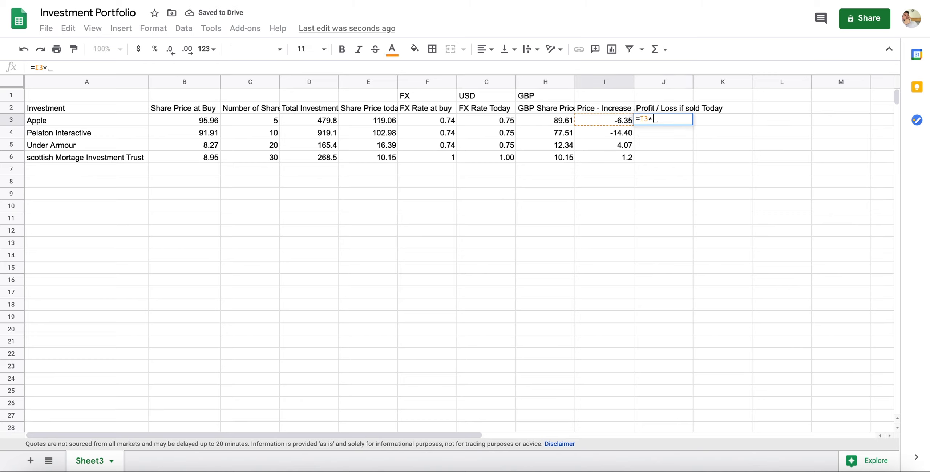
pyautogui.press('Left')
pyautogui.press('Left')
pyautogui.press('Left')
pyautogui.press('Left')
pyautogui.press('Left')
pyautogui.press('Left')
pyautogui.press('Left')
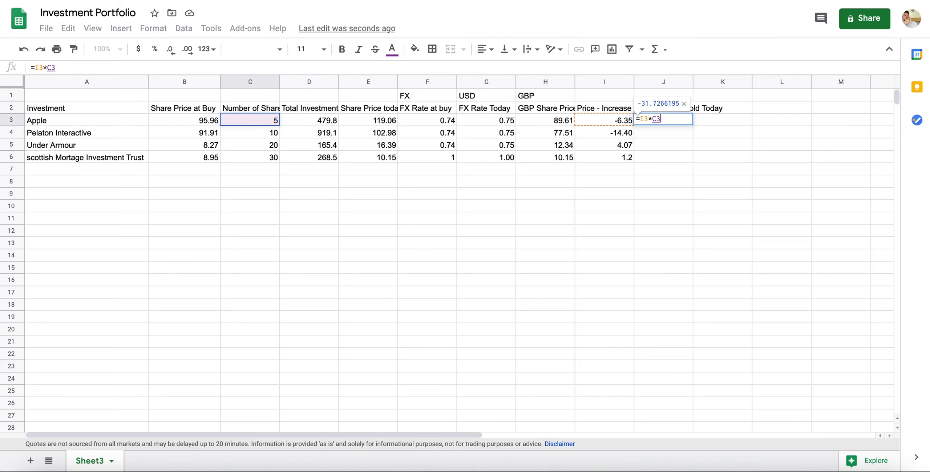
pyautogui.press('Return')
pyautogui.click(674, 124)
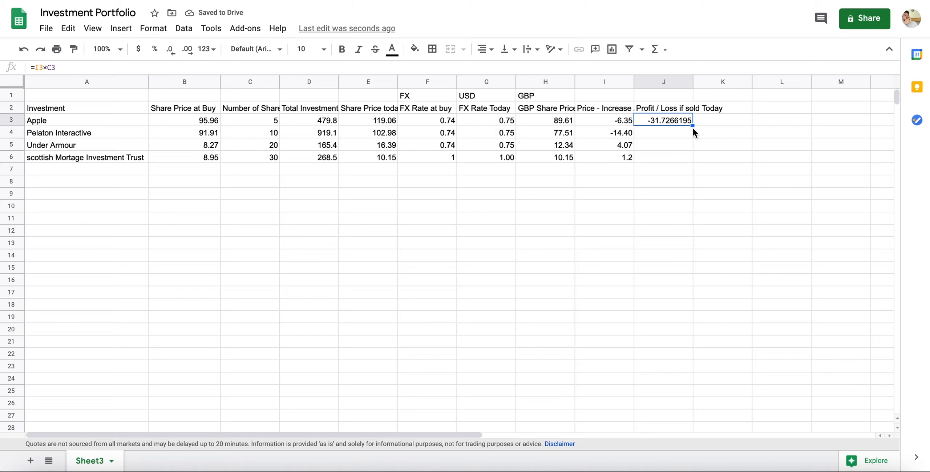
pyautogui.moveTo(692, 126); pyautogui.dragTo(691, 159)
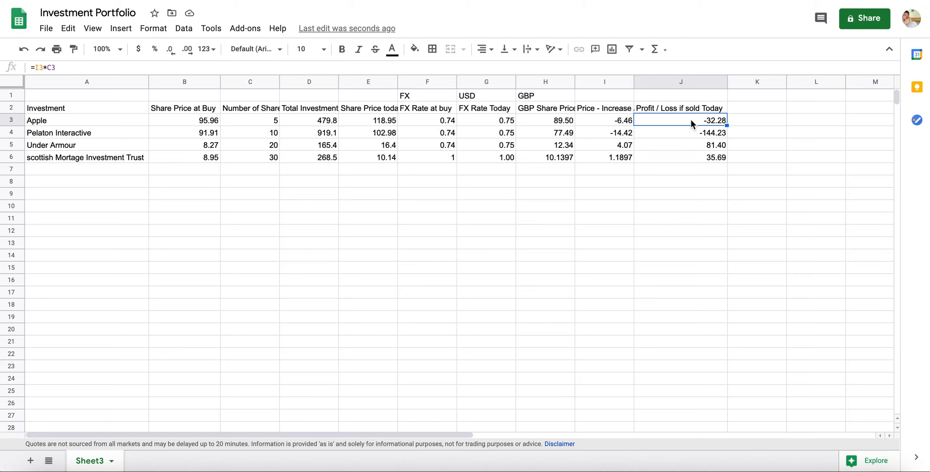
# Enter the heading Summary in A9 and merge it across A9:B9 with centred alignment.
pyautogui.click(93, 196)
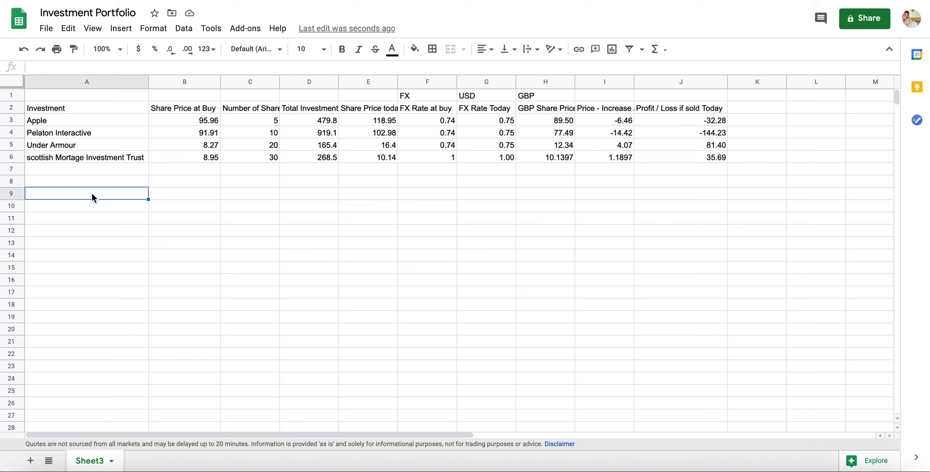
pyautogui.write('Summary')
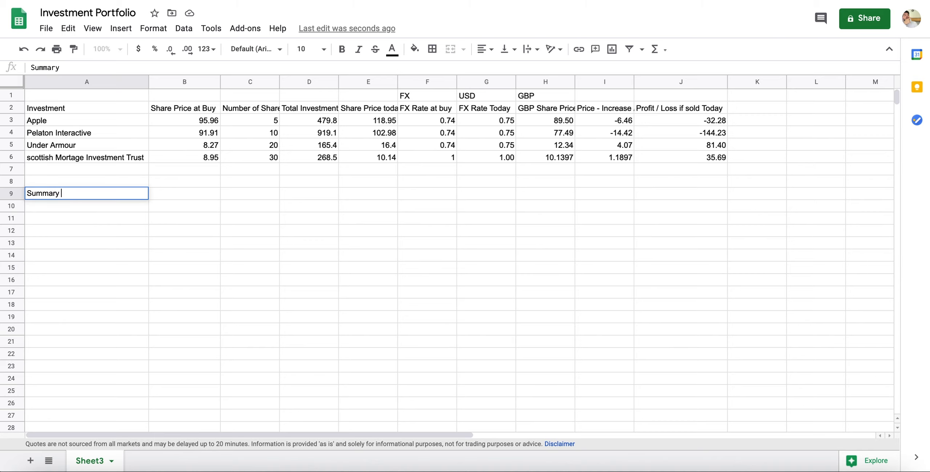
pyautogui.moveTo(93, 196); pyautogui.dragTo(185, 194)
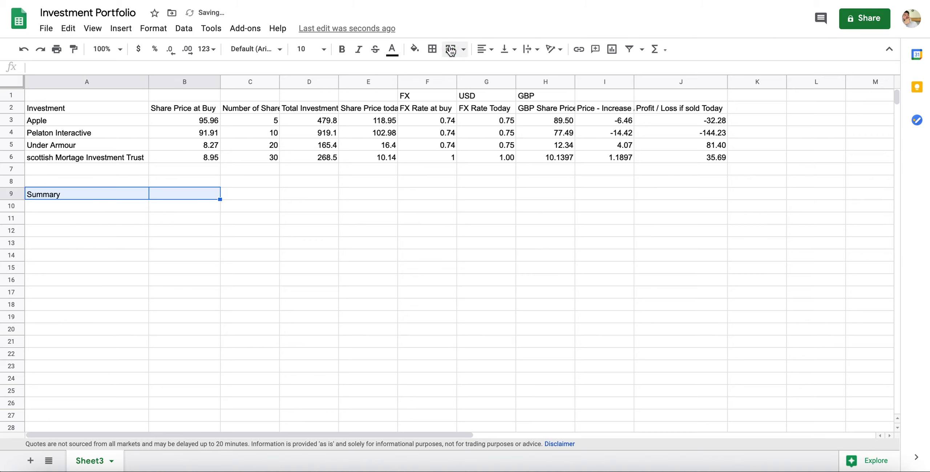
pyautogui.click(450, 50)
pyautogui.click(484, 49)
pyautogui.click(494, 67)
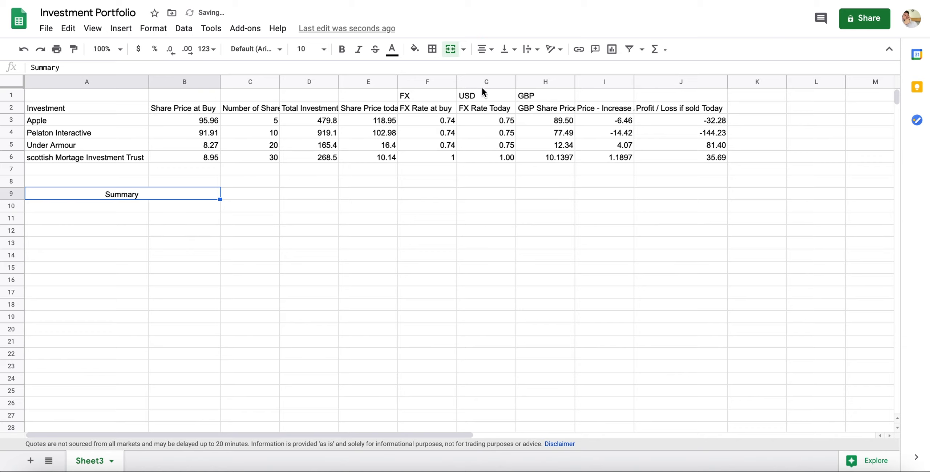
# Enter the label Total Investment in A10, below the Summary heading.
pyautogui.click(97, 207)
pyautogui.write('Tot')
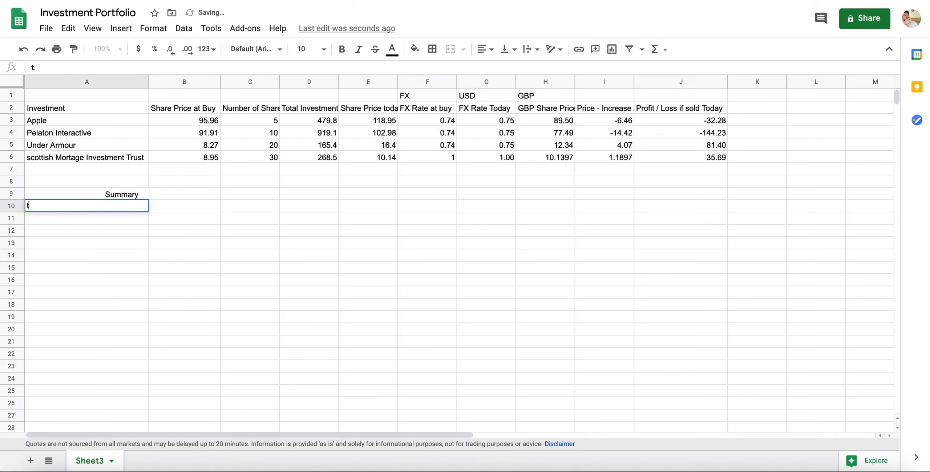
pyautogui.write('al Investment')
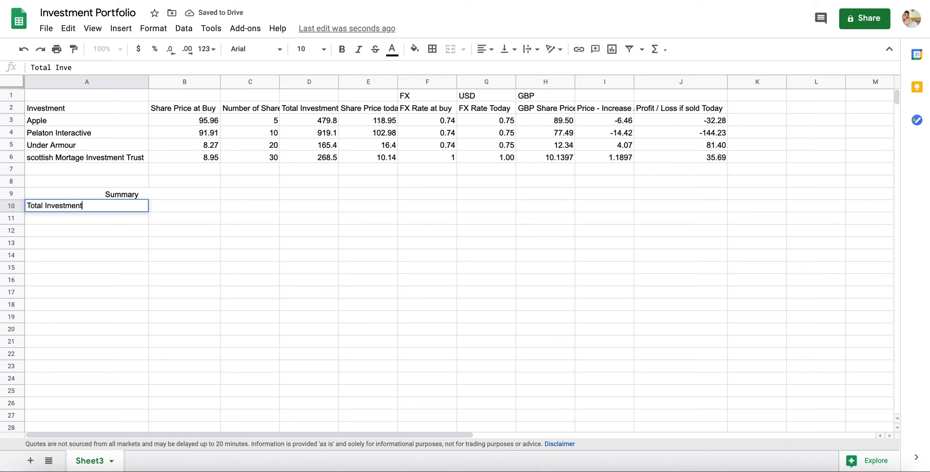
pyautogui.press('Tab')
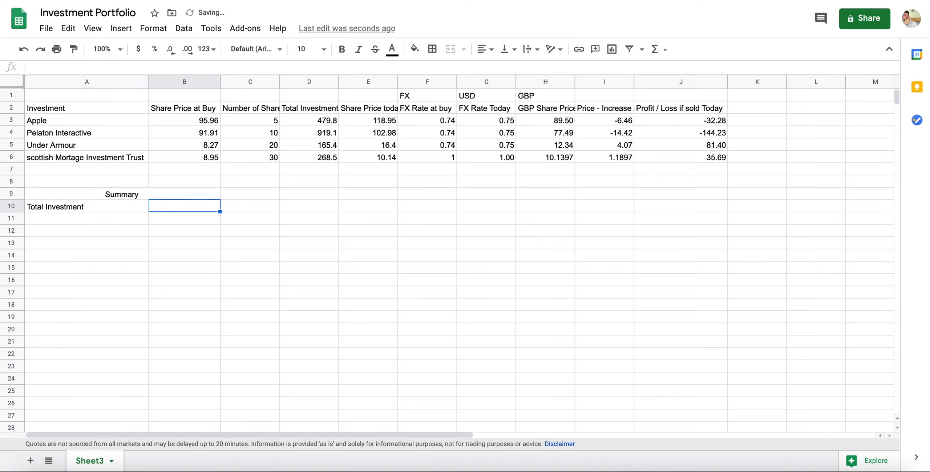
# Add up the Total Investment column for all four holdings, D3:D6, in B10 with a SUM formula.
pyautogui.write('-=sum(B3:B6')
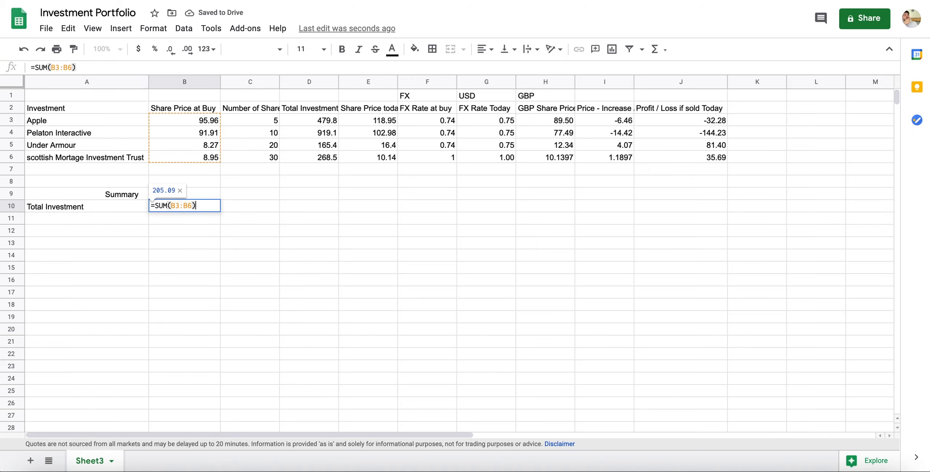
pyautogui.write(')')
pyautogui.press('BackSpace')
pyautogui.press('BackSpace')
pyautogui.press('BackSpace')
pyautogui.press('BackSpace')
pyautogui.press('BackSpace')
pyautogui.press('BackSpace')
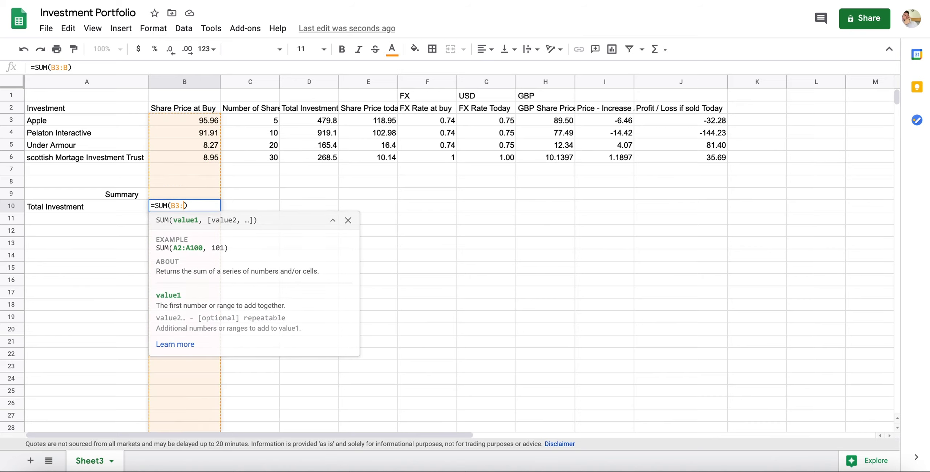
pyautogui.moveTo(318, 120); pyautogui.dragTo(318, 159)
pyautogui.press('Return')
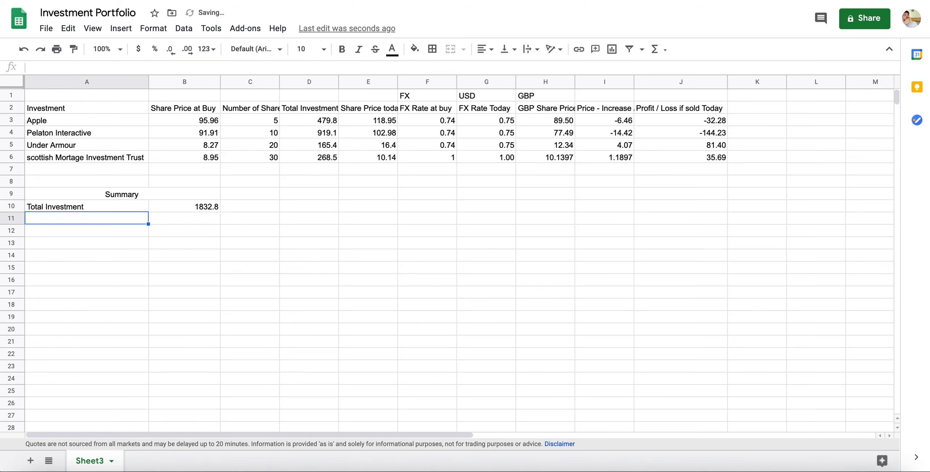
pyautogui.write('Net Investment')
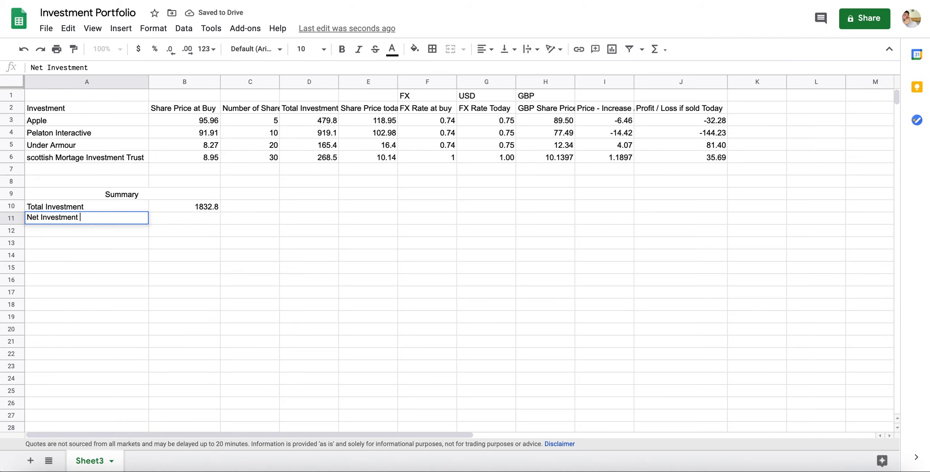
pyautogui.press('Tab')
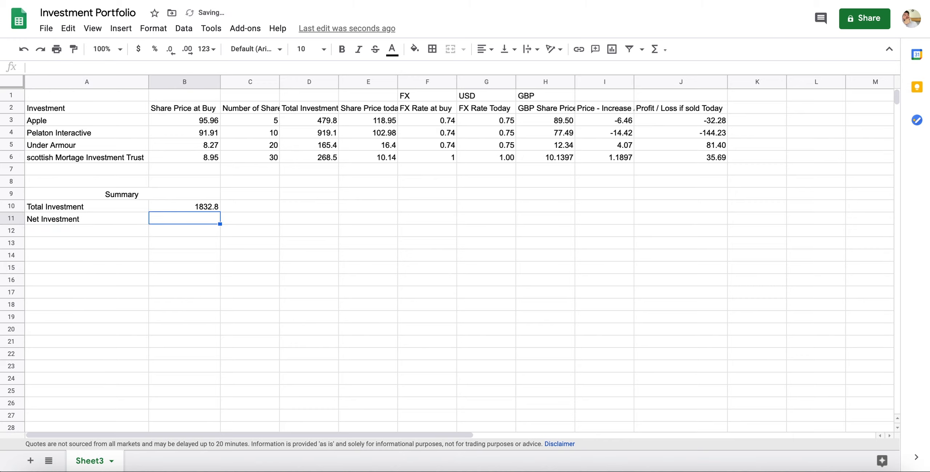
pyautogui.press('Left')
# Set the summary label in A11 to Profit / Loss.
pyautogui.write('Profit ')
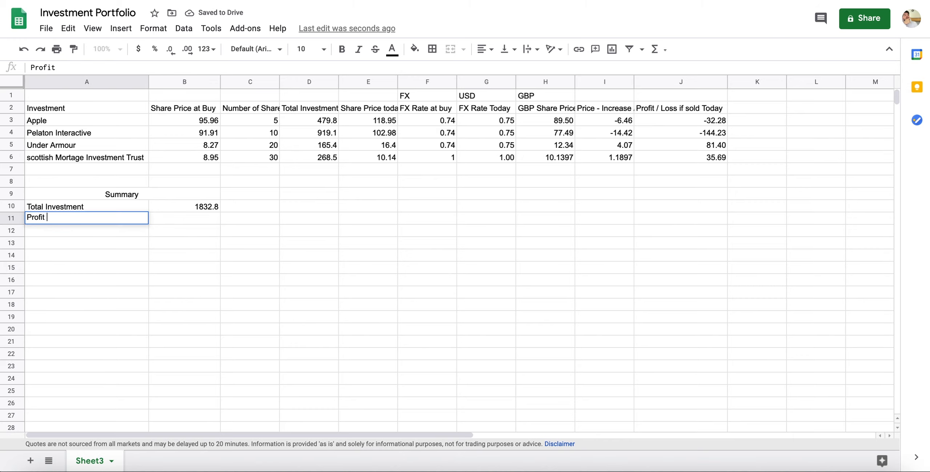
pyautogui.write('/ Loss')
pyautogui.press('Tab')
# Add up the holdings' profit or loss values, J3:J6, in B11 with a SUM formula.
pyautogui.write('=su')
pyautogui.press('Return')
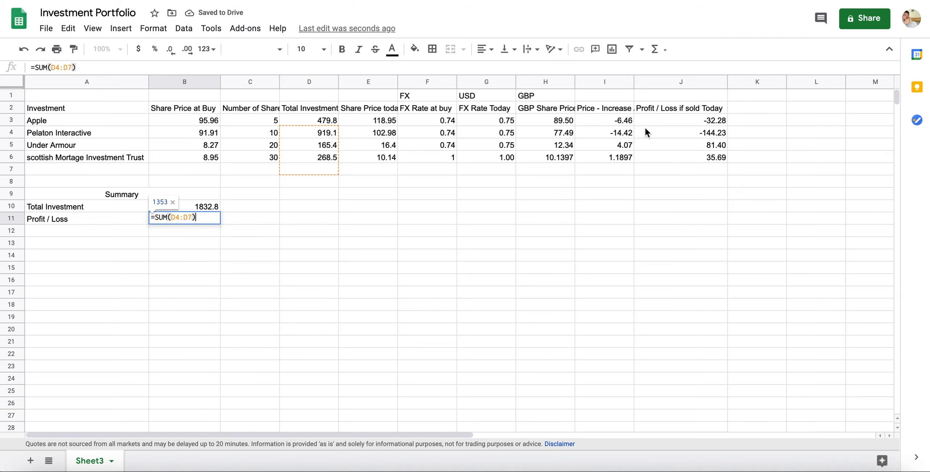
pyautogui.moveTo(660, 123); pyautogui.dragTo(659, 156)
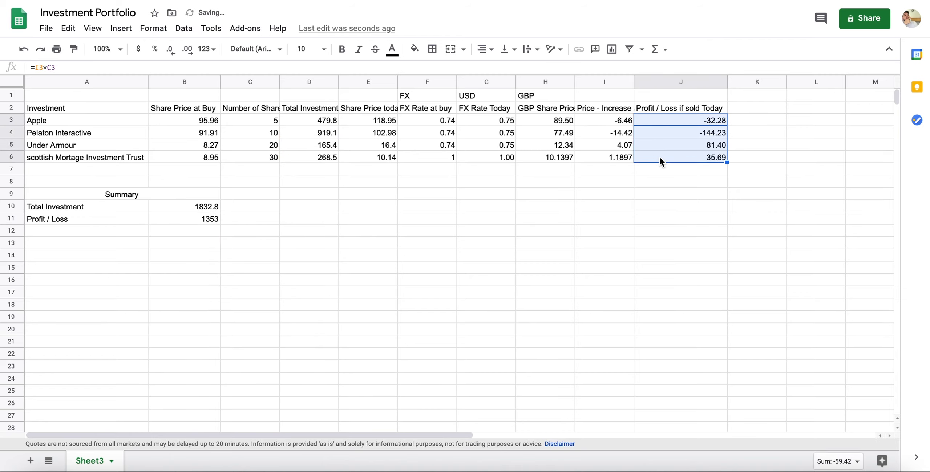
pyautogui.click(201, 219)
pyautogui.click(71, 67)
pyautogui.press('BackSpace')
pyautogui.press('BackSpace')
pyautogui.press('BackSpace')
pyautogui.press('BackSpace')
pyautogui.press('BackSpace')
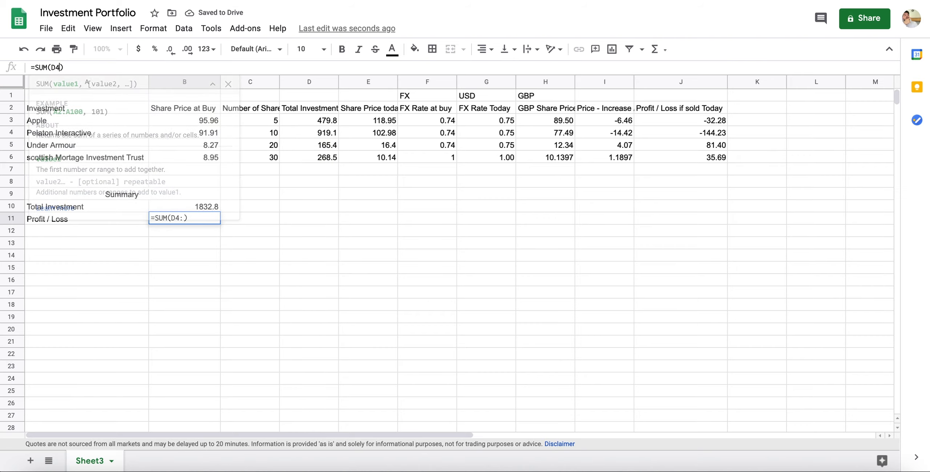
pyautogui.press('BackSpace')
pyautogui.moveTo(649, 117); pyautogui.dragTo(648, 155)
pyautogui.press('Return')
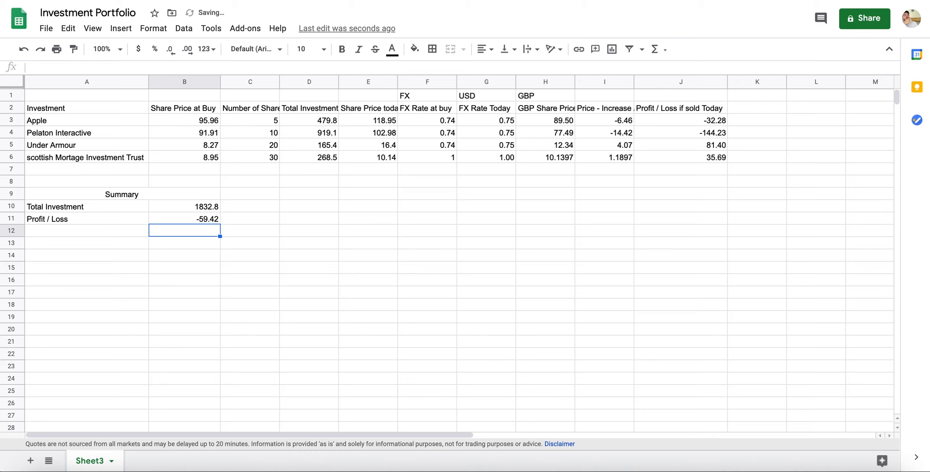
# Enter the label Net Investment in A12.
pyautogui.press('Left')
pyautogui.write('Net Investment')
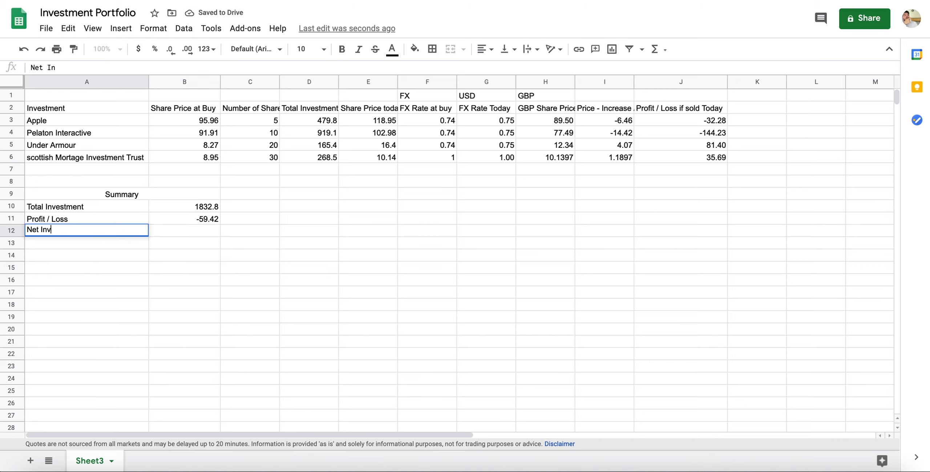
pyautogui.press('Tab')
# Calculate the net investment in B12 with =SUM(B10,B11).
pyautogui.write('=B')
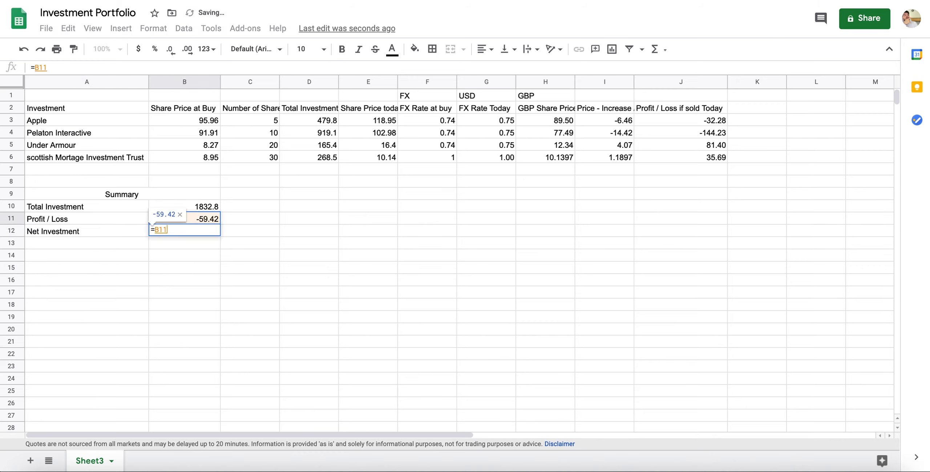
pyautogui.press('BackSpace')
pyautogui.write('sum')
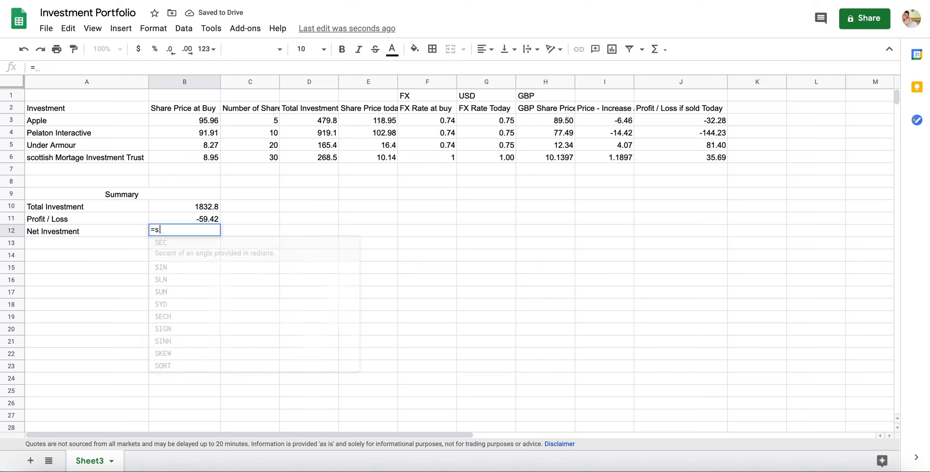
pyautogui.press('Up')
pyautogui.press('Up')
pyautogui.press('Up')
pyautogui.press('Up')
pyautogui.press('Up')
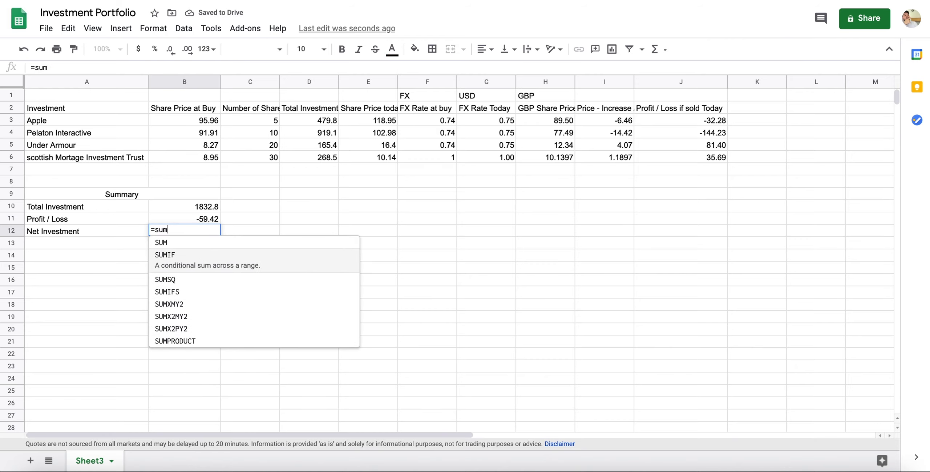
pyautogui.press('Tab')
pyautogui.press('Up')
pyautogui.press('Up')
pyautogui.write(',')
pyautogui.press('Up')
pyautogui.write(')')
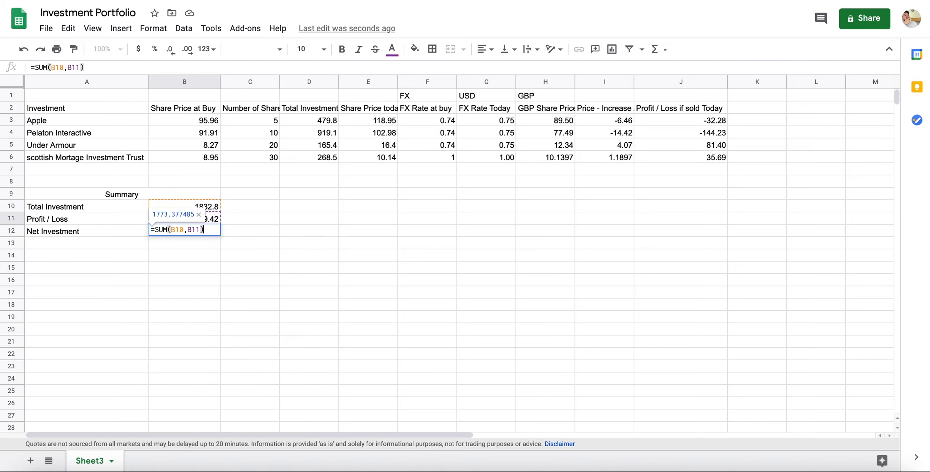
pyautogui.press('Return')
# Reduce the net investment value in B12 to two decimal places.
pyautogui.press('Up')
pyautogui.press('Right')
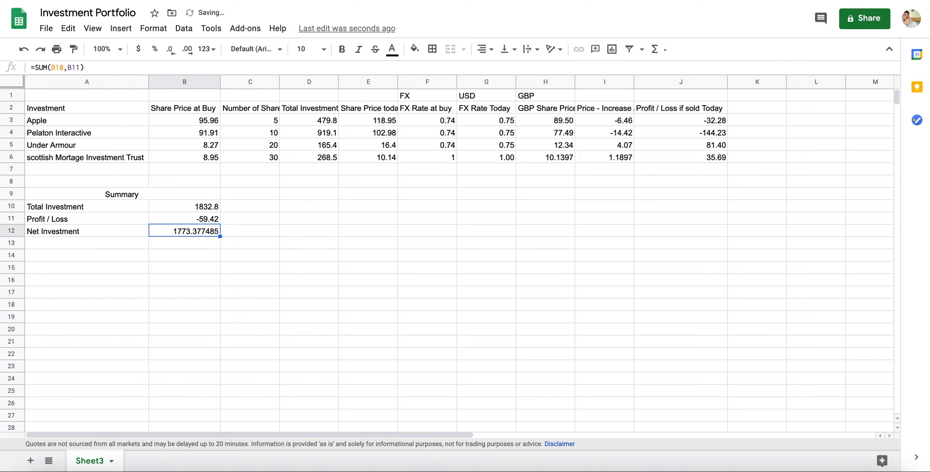
pyautogui.click(170, 51)
pyautogui.click(172, 54)
pyautogui.click(173, 54)
pyautogui.click(190, 329)
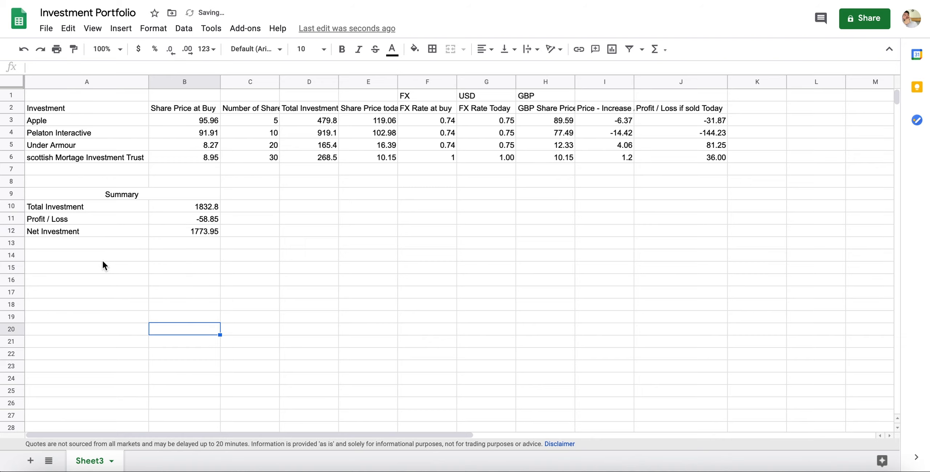
# Enter the label Return on Portfolio in A13.
pyautogui.click(97, 251)
pyautogui.write('Return po')
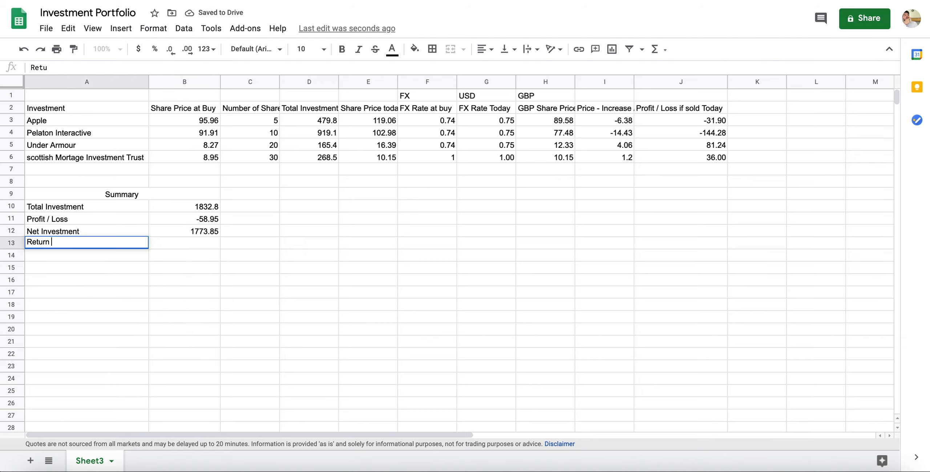
pyautogui.press('BackSpace')
pyautogui.press('BackSpace')
pyautogui.write('o')
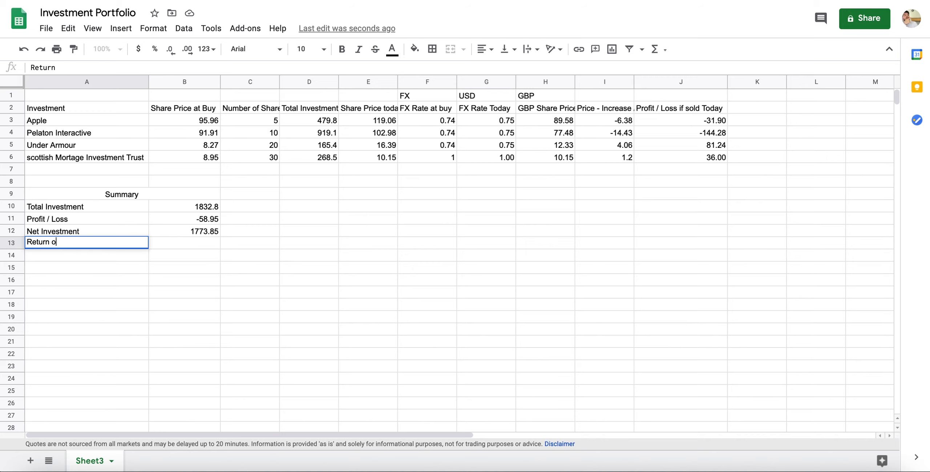
pyautogui.write('n Pottfolio')
pyautogui.press('Tab')
# Calculate the portfolio return in B13 with =B11/B10.
pyautogui.write('=')
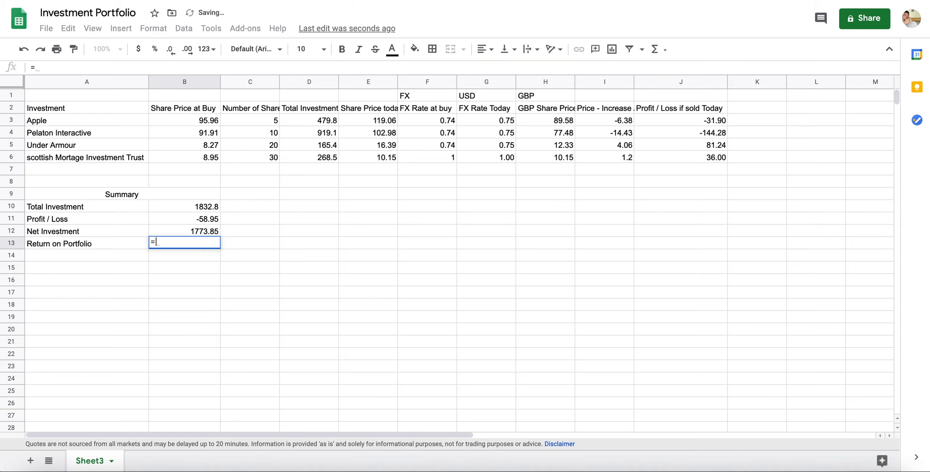
pyautogui.press('Up')
pyautogui.press('Up')
pyautogui.write('/')
pyautogui.press('Up')
pyautogui.press('Up')
pyautogui.press('Up')
pyautogui.press('Return')
# Format the portfolio return in B13 as a percentage.
pyautogui.press('Up')
pyautogui.press('Right')
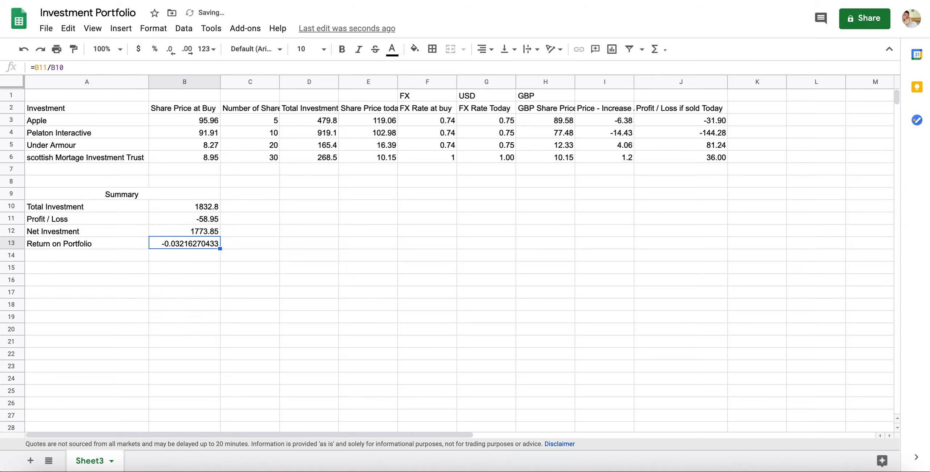
pyautogui.click(151, 50)
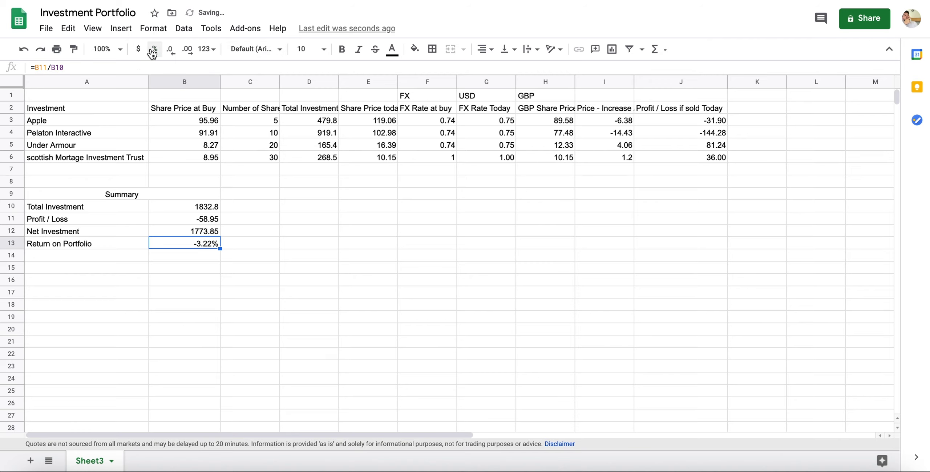
pyautogui.click(315, 240)
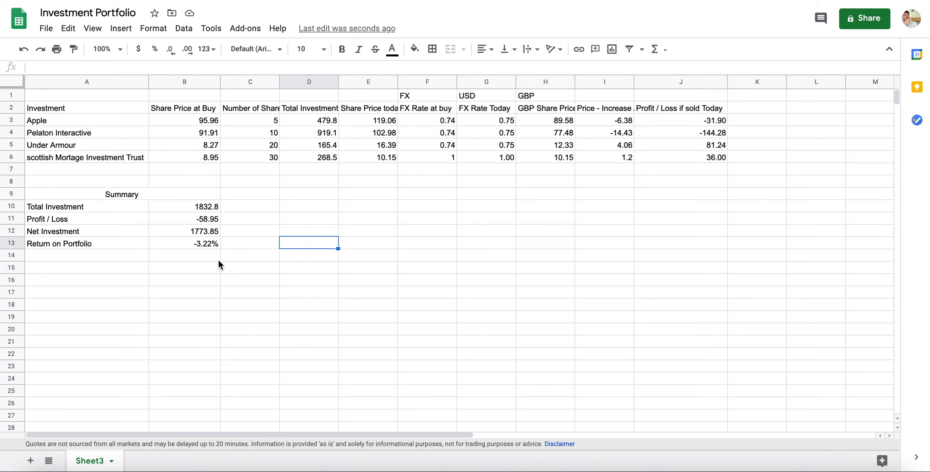
pyautogui.click(175, 260)
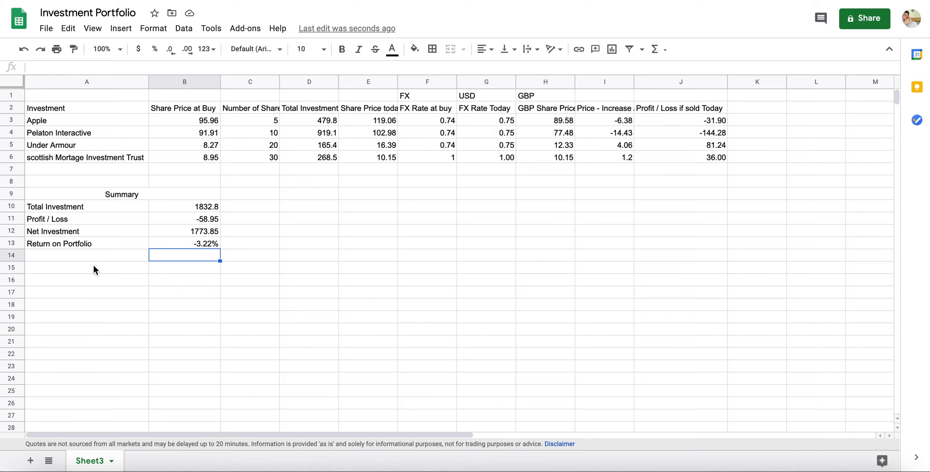
# Merge D9:E9 with centred alignment and enter the heading Summary 2 in it.
pyautogui.click(308, 193)
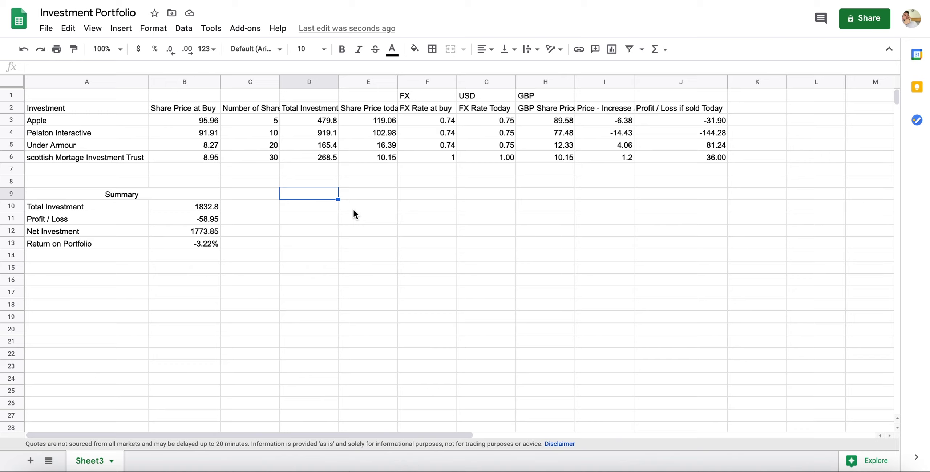
pyautogui.moveTo(316, 194); pyautogui.dragTo(360, 194)
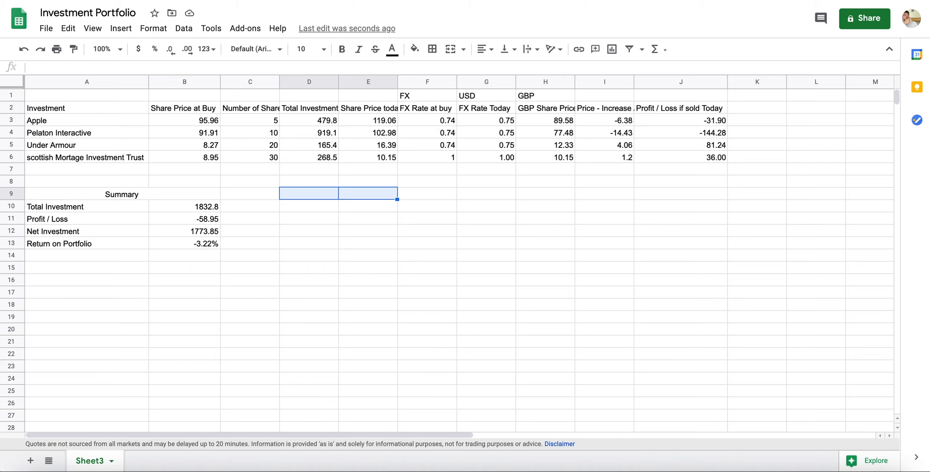
pyautogui.click(450, 49)
pyautogui.click(483, 49)
pyautogui.click(495, 73)
pyautogui.write('Summary 2')
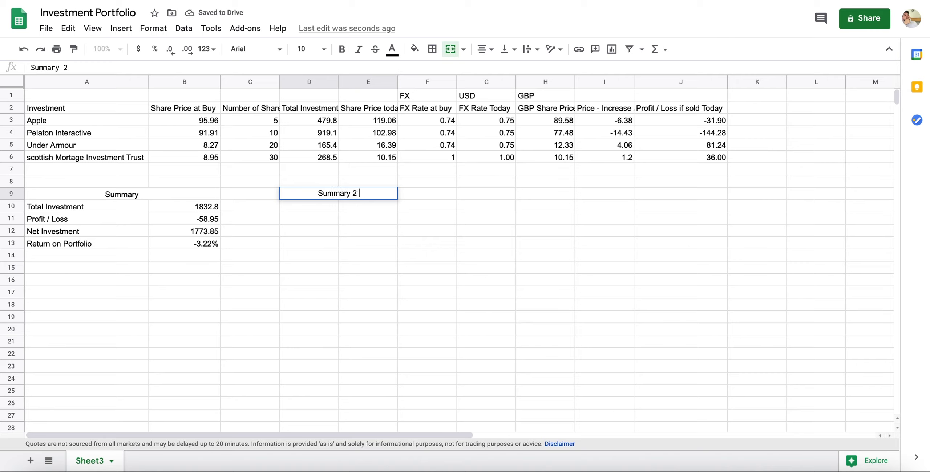
pyautogui.press('Return')
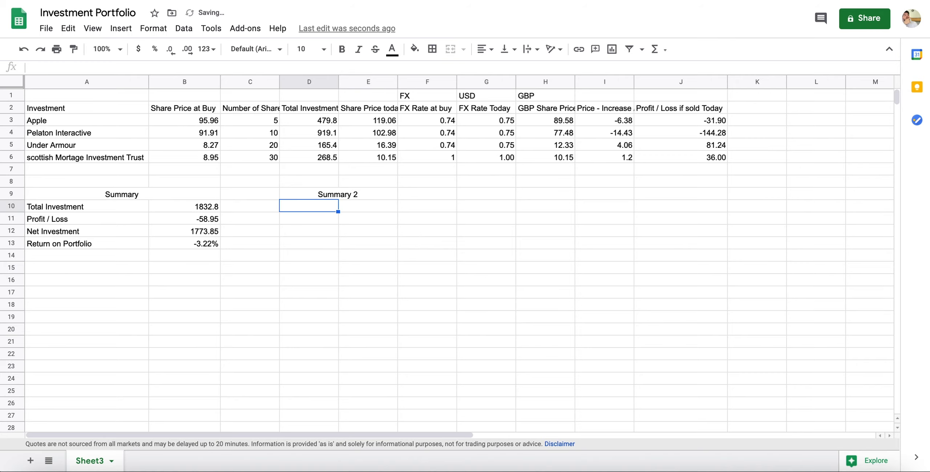
pyautogui.write('mIN')
pyautogui.press('BackSpace')
pyautogui.press('BackSpace')
pyautogui.press('BackSpace')
# Enter the label Max Profit in D10 and calculate the highest profit in E10 with =MAX(J3:J6).
pyautogui.write('Max Profit')
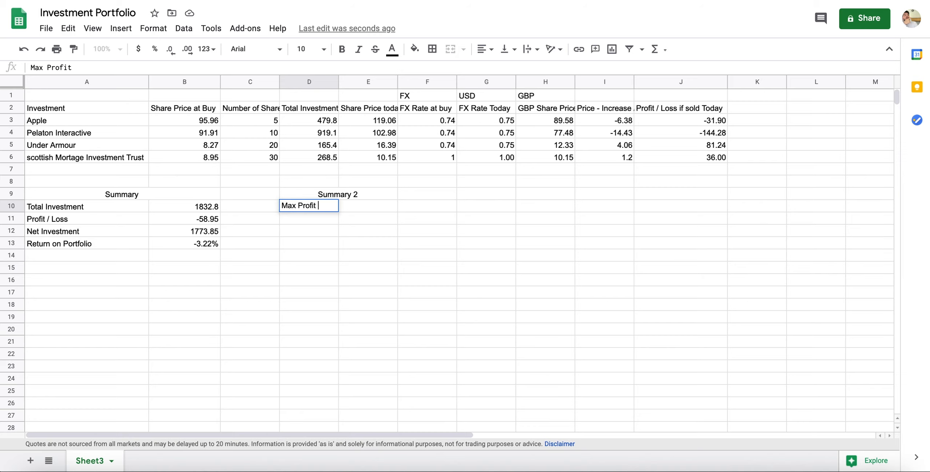
pyautogui.press('Tab')
pyautogui.write('=max')
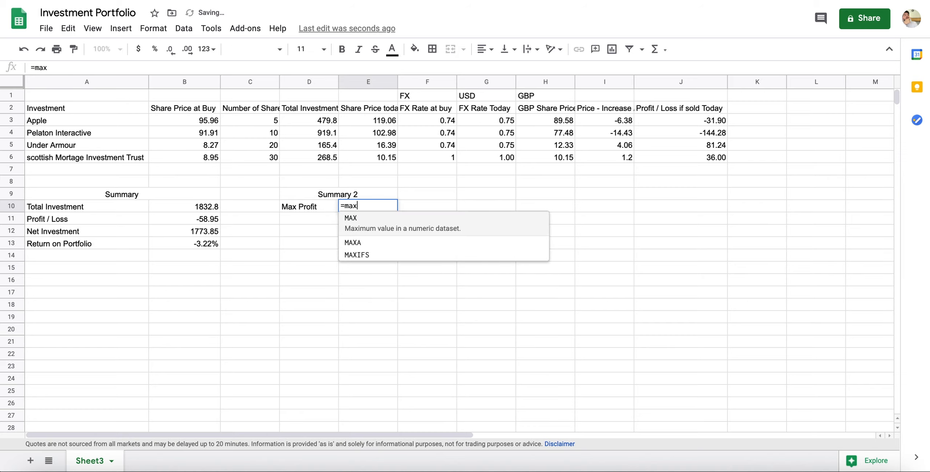
pyautogui.press('Tab')
pyautogui.moveTo(706, 121); pyautogui.dragTo(702, 160)
pyautogui.press('Return')
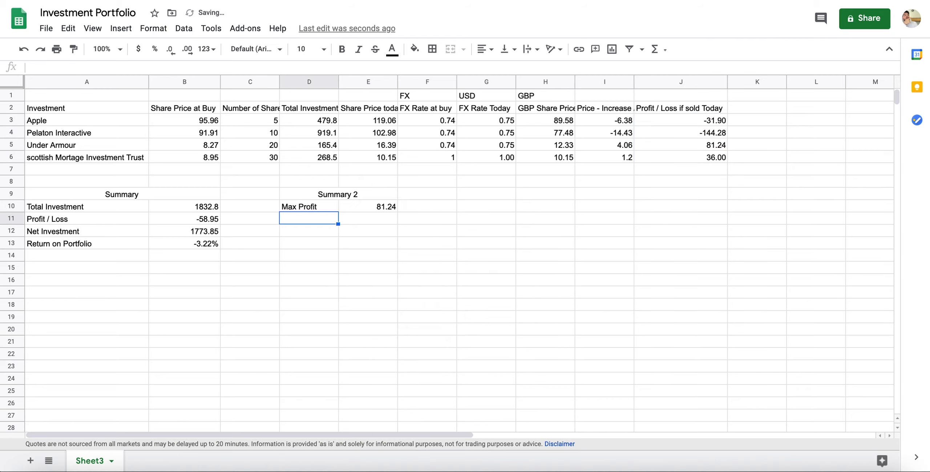
pyautogui.write('=MIN(')
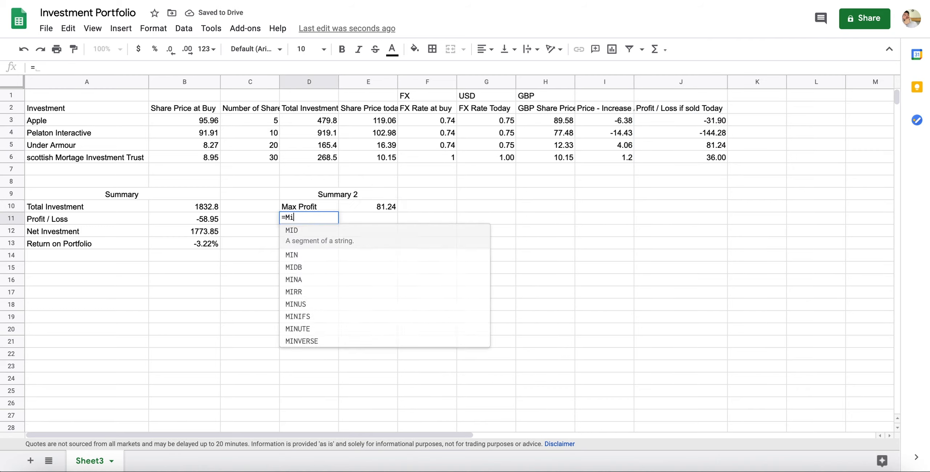
pyautogui.press('BackSpace')
pyautogui.press('BackSpace')
pyautogui.press('BackSpace')
pyautogui.press('BackSpace')
pyautogui.press('BackSpace')
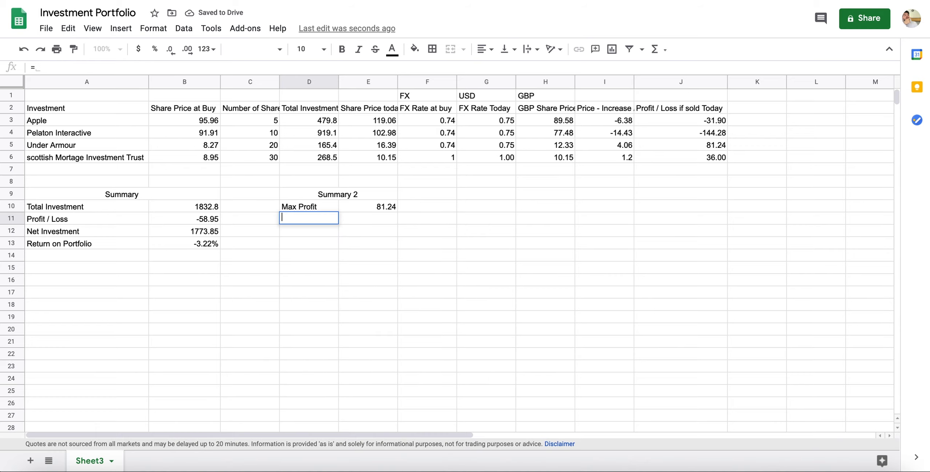
# Enter the label Max Loss in D11 and calculate the biggest loss in E11 with =MIN(J3:J6).
pyautogui.write('Max  L')
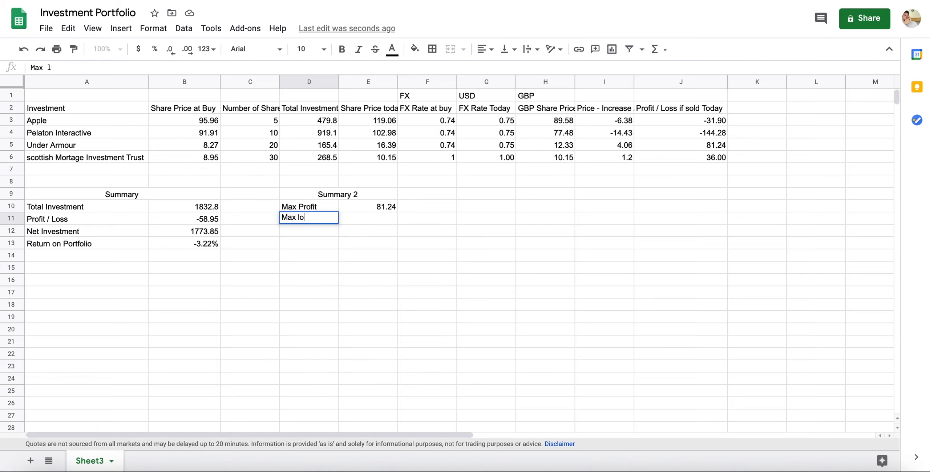
pyautogui.write('oss')
pyautogui.press('Tab')
pyautogui.write('=')
pyautogui.press('Tab')
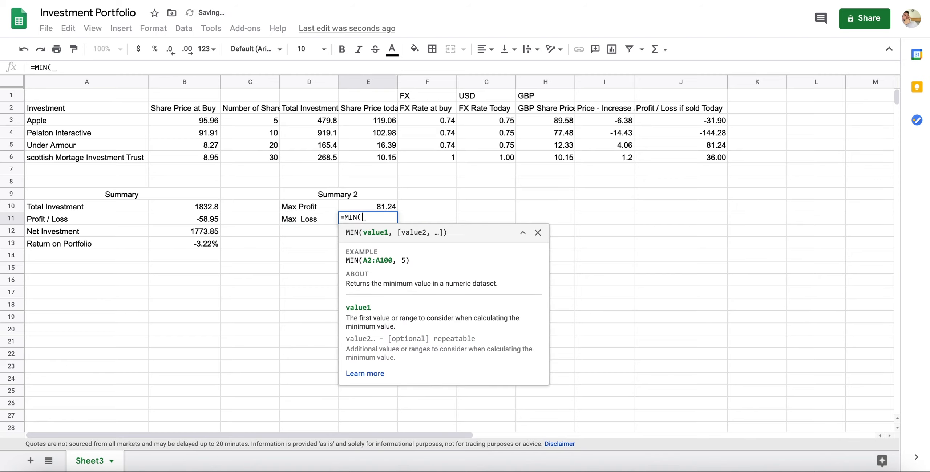
pyautogui.press('Right')
pyautogui.moveTo(715, 121); pyautogui.dragTo(714, 157)
pyautogui.press('Return')
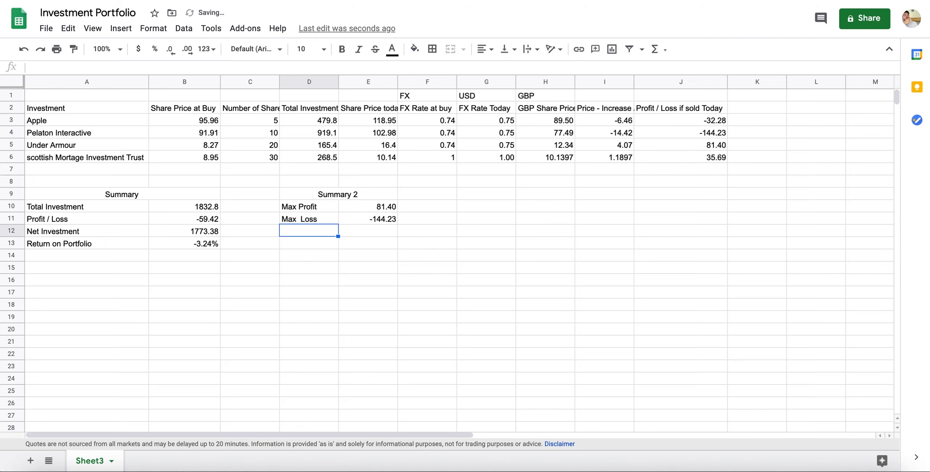
pyautogui.press('Up')
pyautogui.press('Up')
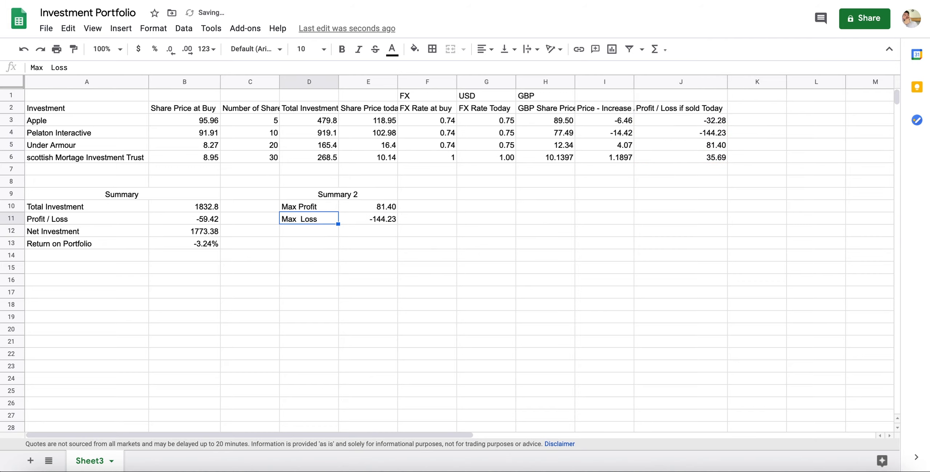
pyautogui.press('Down')
pyautogui.press('Up')
pyautogui.press('Up')
pyautogui.press('Right')
pyautogui.press('Down')
pyautogui.press('Left')
pyautogui.press('Down')
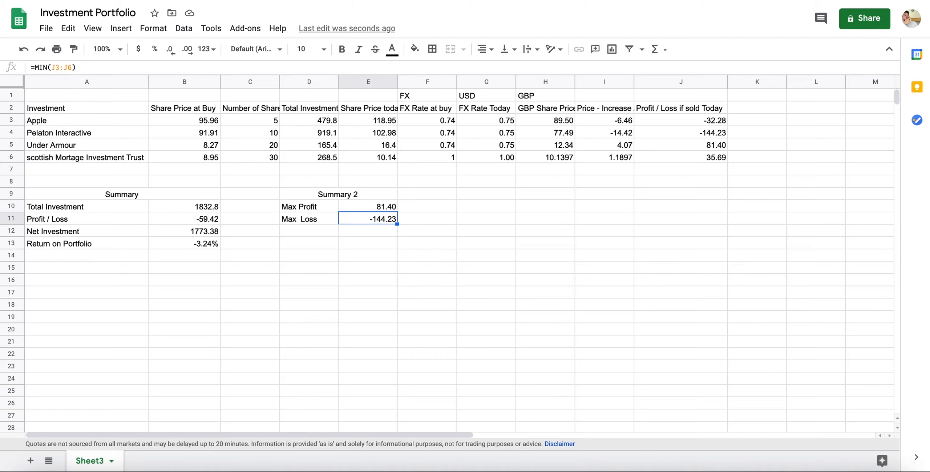
pyautogui.press('Left')
pyautogui.press('Down')
pyautogui.press('Up')
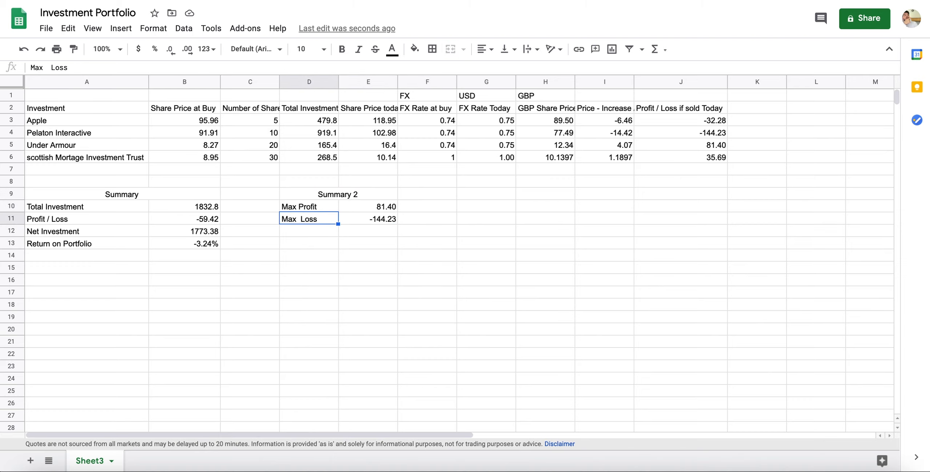
# Enter the label Share with Max Profit in D12.
pyautogui.press('Down')
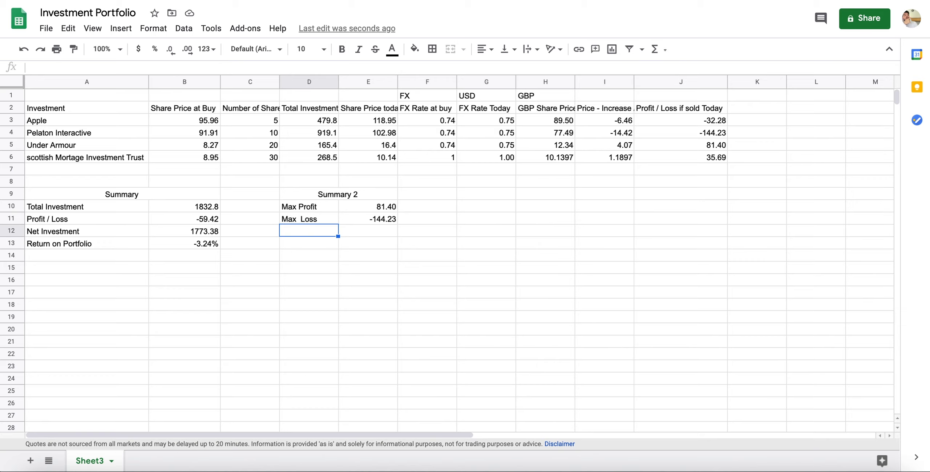
pyautogui.write('Share')
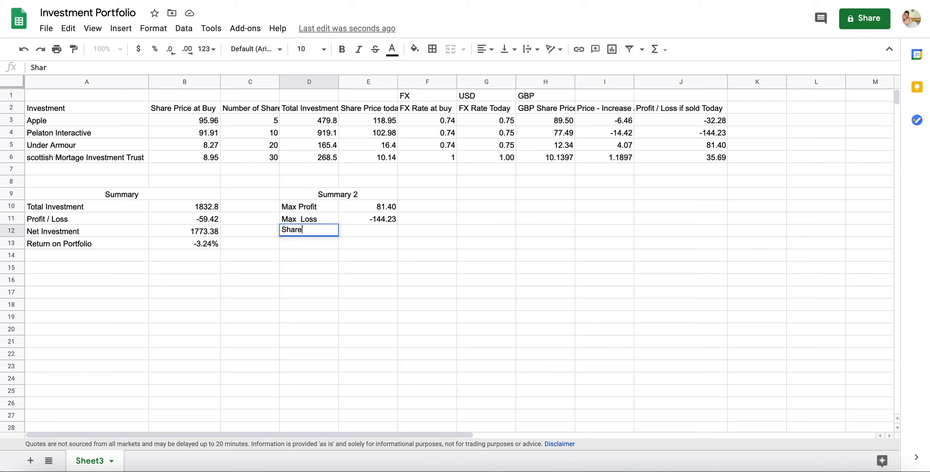
pyautogui.write(' with Max Profit')
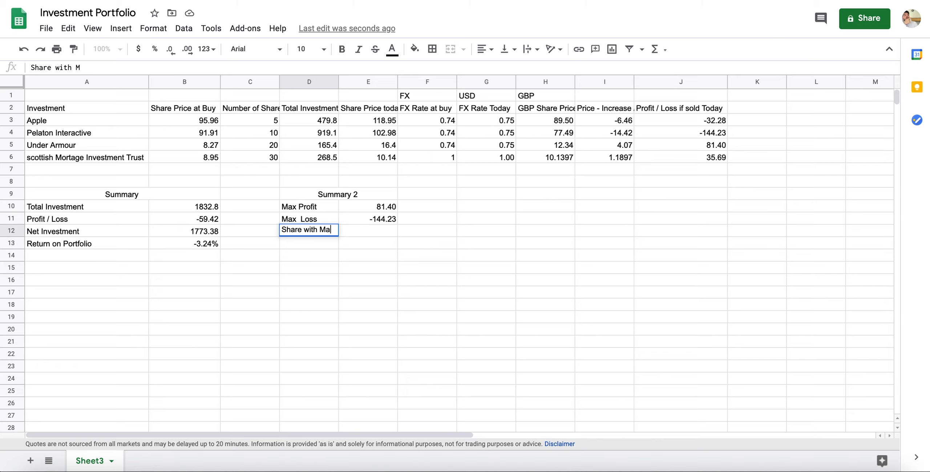
pyautogui.press('Return')
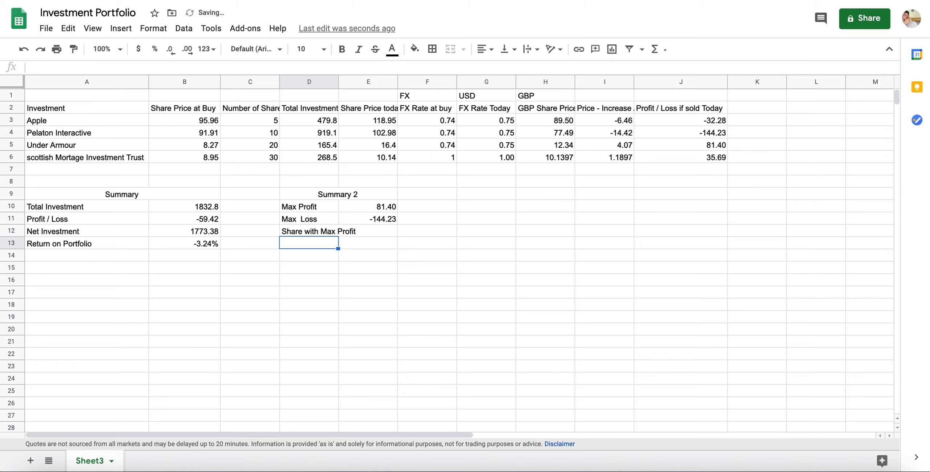
# Look up the name of the most profitable share in E12 with =LOOKUP(E10,J3:J6,A3:A6).
pyautogui.press('Up')
pyautogui.press('Right')
pyautogui.write('=look')
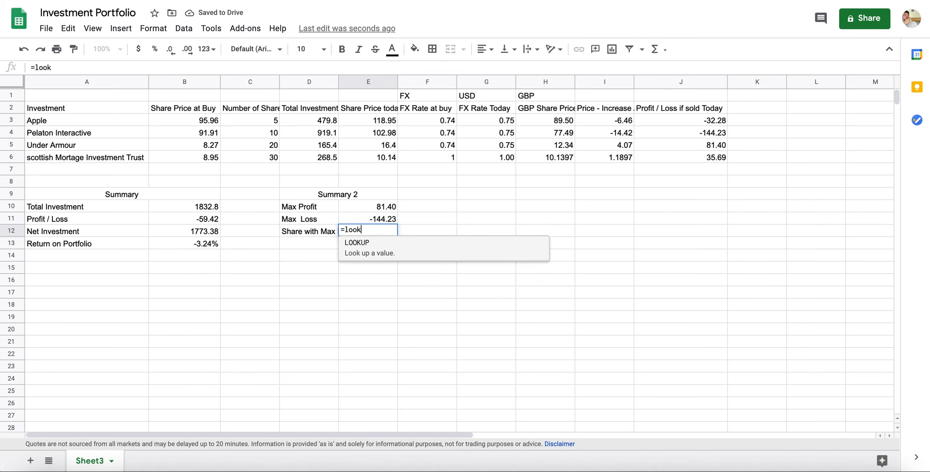
pyautogui.press('Tab')
pyautogui.click(368, 206)
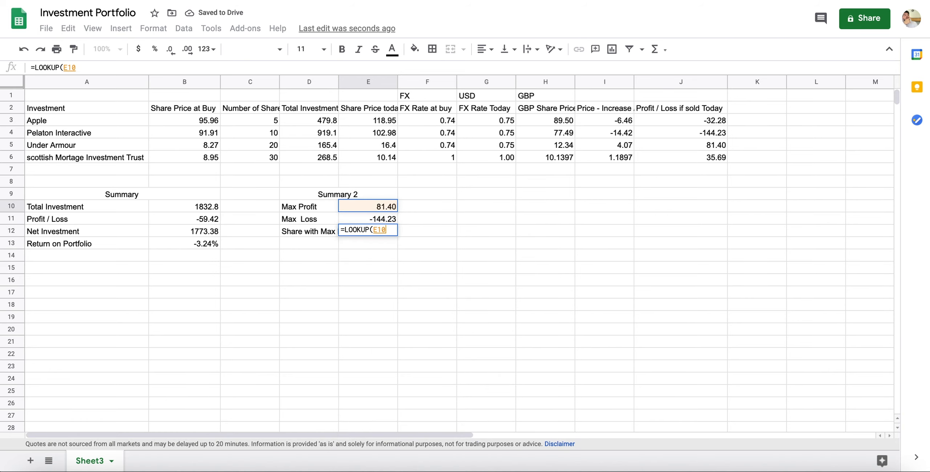
pyautogui.write(',')
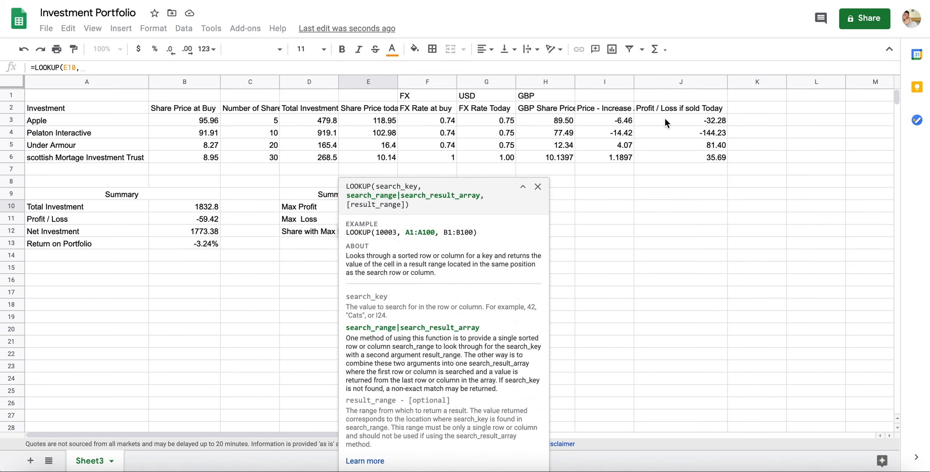
pyautogui.moveTo(666, 117); pyautogui.dragTo(665, 155)
pyautogui.write(',')
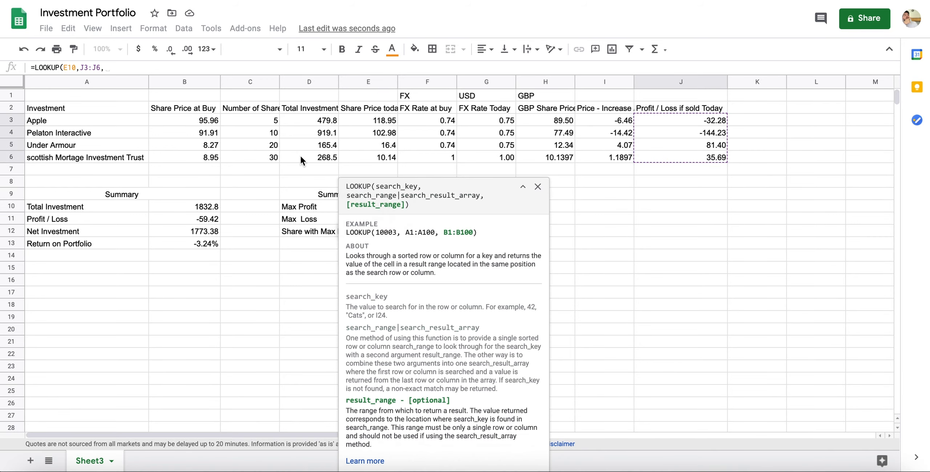
pyautogui.moveTo(116, 120); pyautogui.dragTo(117, 159)
pyautogui.press('Return')
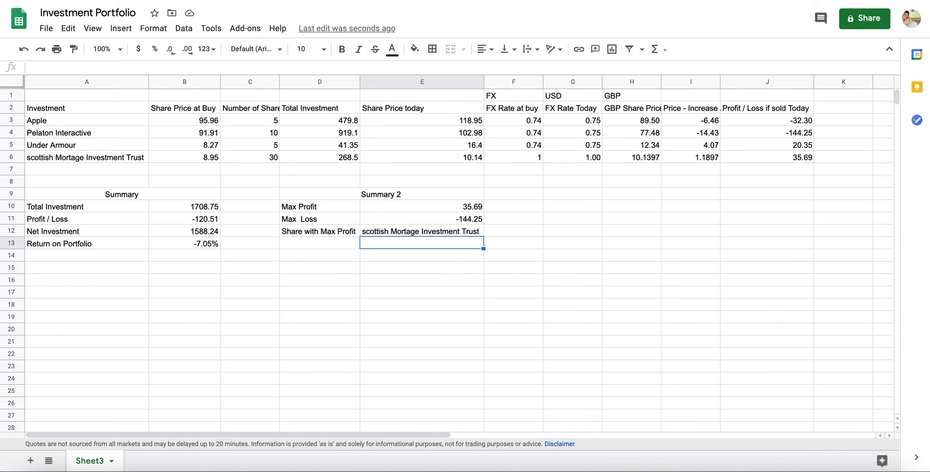
# Examine the LOOKUP formula in E12 and the profit or loss of the Scottish Mortgage holding in J6.
pyautogui.press('Up')
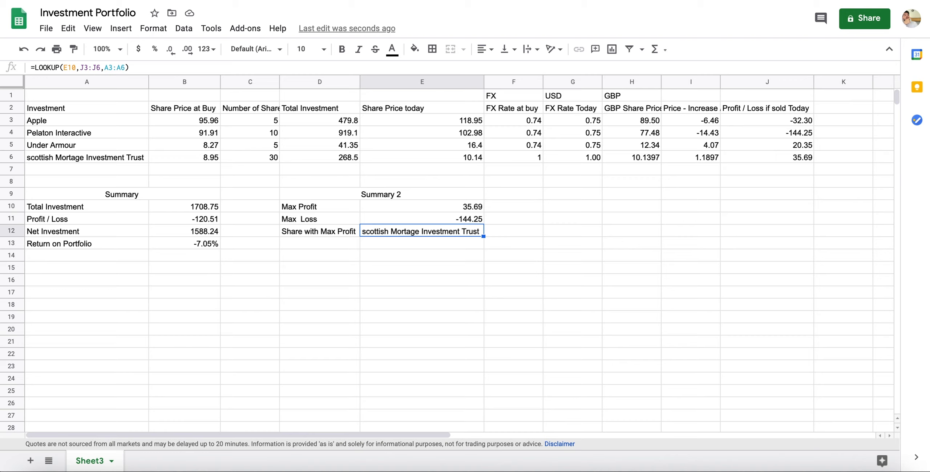
pyautogui.press('Right')
pyautogui.press('Right')
pyautogui.press('Right')
pyautogui.press('Right')
pyautogui.press('Up')
pyautogui.press('Up')
pyautogui.press('Up')
pyautogui.press('Up')
pyautogui.press('Up')
pyautogui.press('Up')
pyautogui.press('Right')
pyautogui.press('Up')
pyautogui.press('Left')
pyautogui.press('Down')
pyautogui.press('Right')
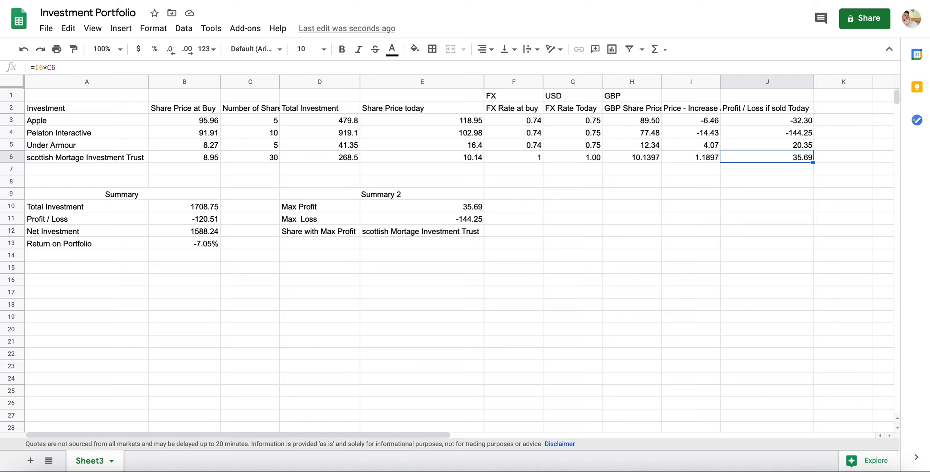
pyautogui.press('Down')
pyautogui.press('Down')
pyautogui.press('Left')
pyautogui.press('Left')
pyautogui.press('Left')
pyautogui.press('Down')
pyautogui.press('Left')
pyautogui.press('Down')
pyautogui.press('Down')
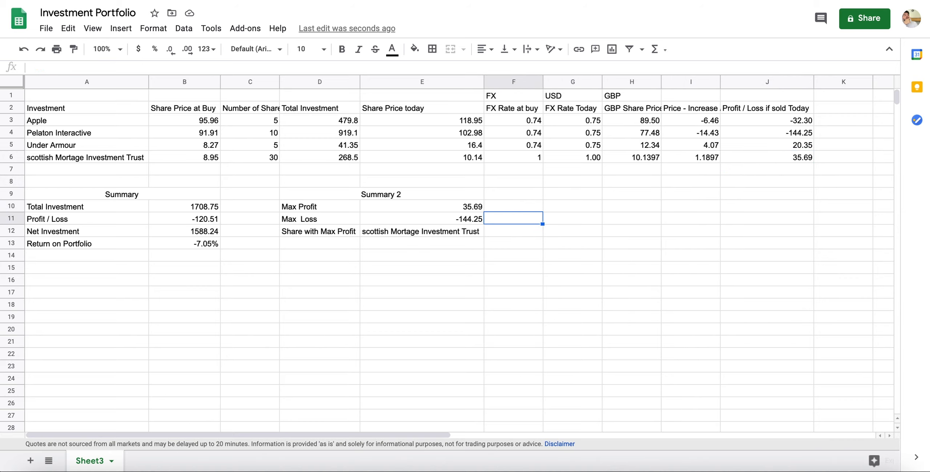
# Enter the label Share with Max loss in D13.
pyautogui.press('Left')
pyautogui.press('Left')
pyautogui.press('Down')
pyautogui.press('Down')
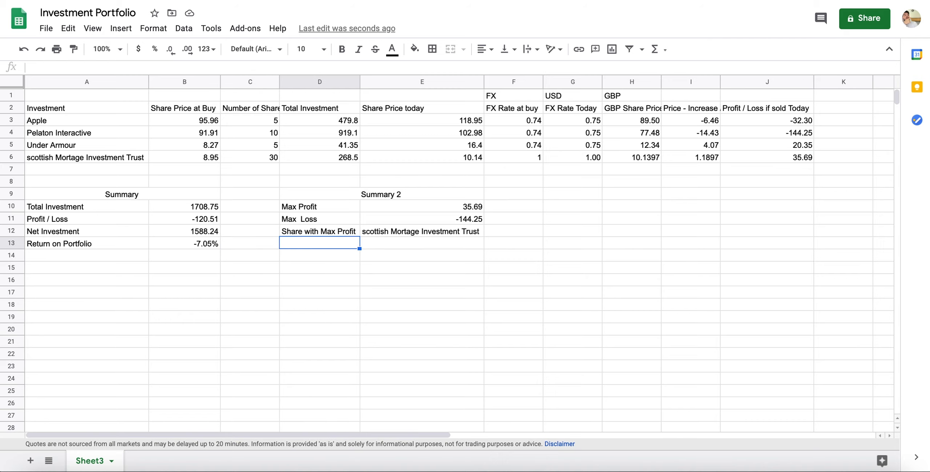
pyautogui.write('Share with Maxx')
pyautogui.press('BackSpace')
pyautogui.write('loss')
# Start a LOOKUP formula in E13 with E11 as the search key and J3:J6 as the search range.
pyautogui.press('Tab')
pyautogui.write('=loo')
pyautogui.press('Tab')
pyautogui.write('E11,')
pyautogui.press('Up')
pyautogui.press('Up')
pyautogui.press('Right')
pyautogui.press('Right')
pyautogui.press('Right')
pyautogui.press('Up')
pyautogui.press('Right')
pyautogui.press('Right')
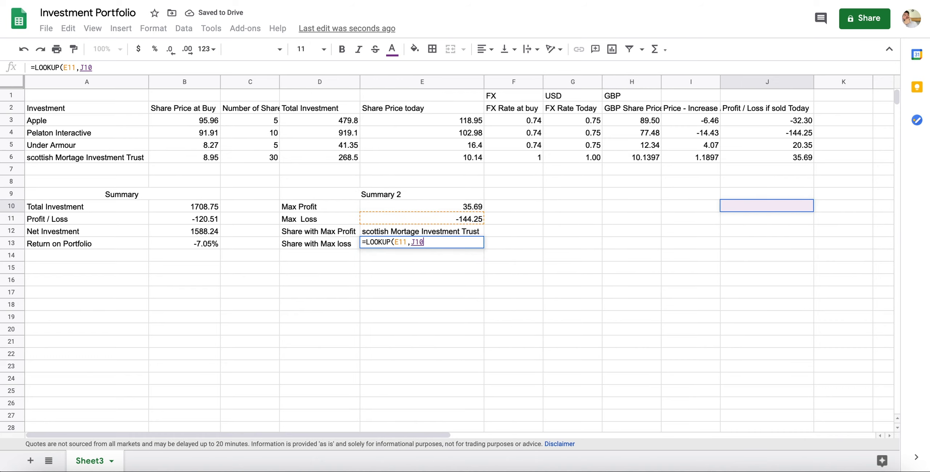
pyautogui.press('Up')
pyautogui.press('Up')
pyautogui.press('Up')
pyautogui.press('Up')
pyautogui.hotkey('shift', 'Up')
pyautogui.hotkey('shift', 'Up')
pyautogui.hotkey('shift', 'Up')
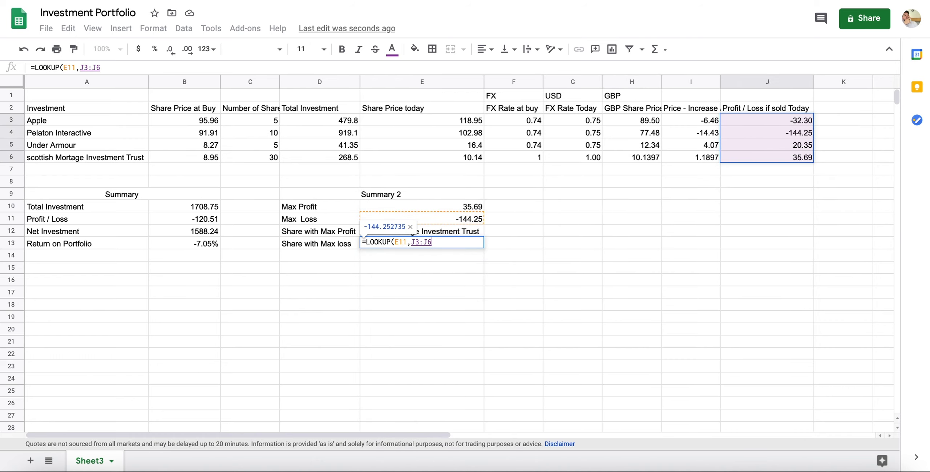
# Complete the LOOKUP formula in E13 with the investment names A3:A6 as the result range.
pyautogui.write(',')
pyautogui.press('Left')
pyautogui.press('Left')
pyautogui.press('Left')
pyautogui.press('Left')
pyautogui.press('Up')
pyautogui.press('Up')
pyautogui.press('Up')
pyautogui.press('Up')
pyautogui.press('Up')
pyautogui.press('Up')
pyautogui.press('Up')
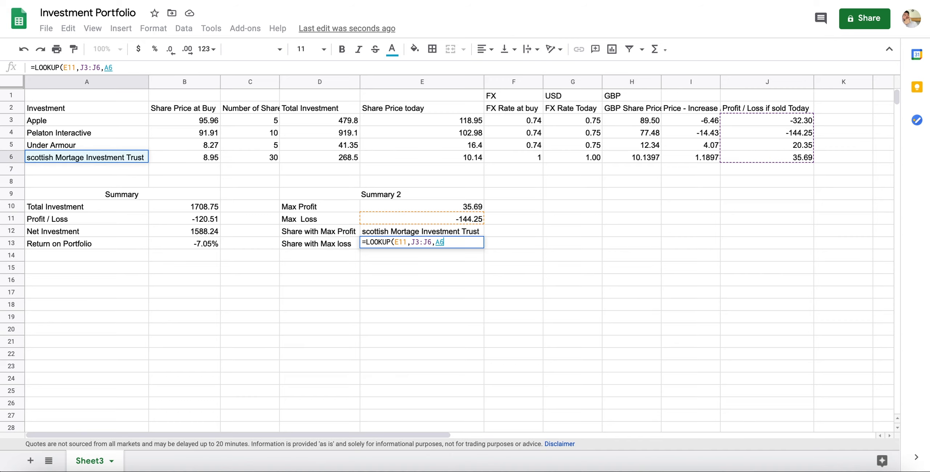
pyautogui.hotkey('shift', 'Up')
pyautogui.hotkey('shift', 'Up')
pyautogui.hotkey('shift', 'Up')
pyautogui.press('Return')
pyautogui.press('Left')
pyautogui.press('Up')
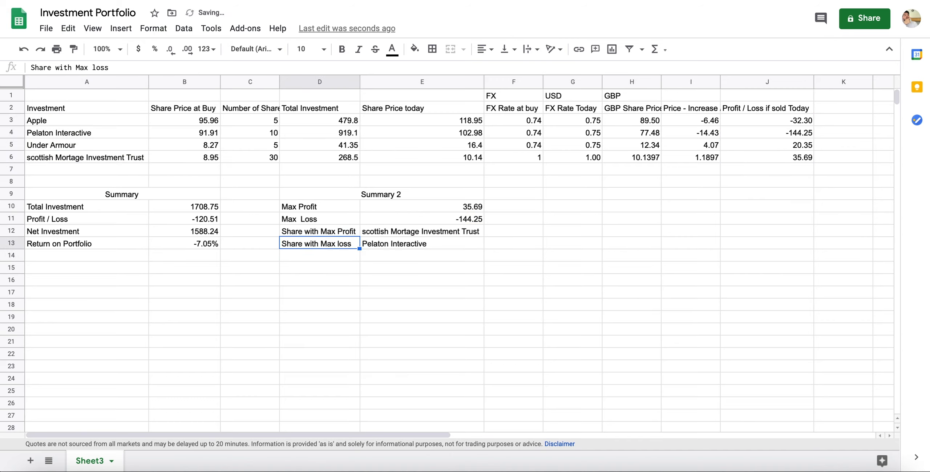
pyautogui.press('Right')
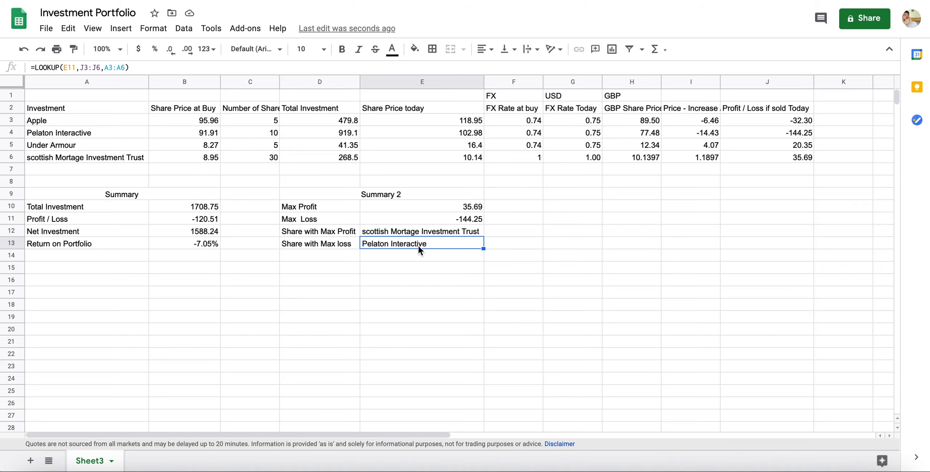
# Apply all borders to the Summary 2 table in D9:E13 and the Summary table in A9:B13.
pyautogui.moveTo(381, 194); pyautogui.dragTo(421, 244)
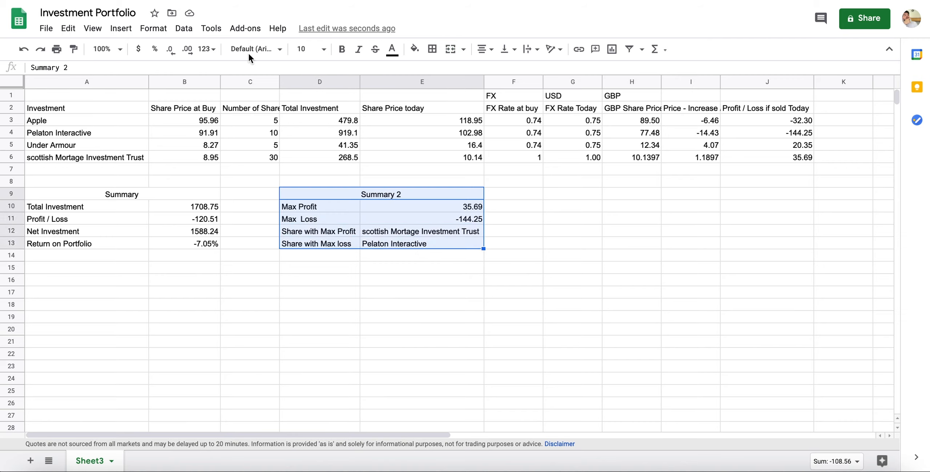
pyautogui.click(432, 49)
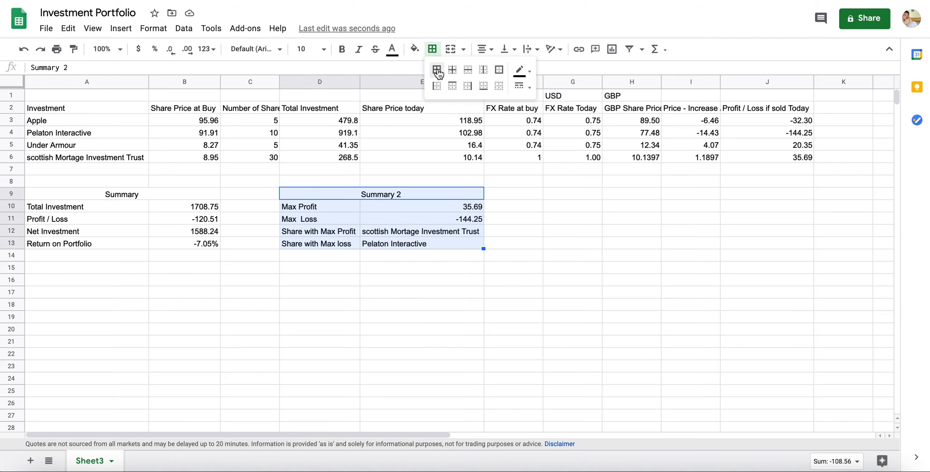
pyautogui.click(436, 69)
pyautogui.moveTo(115, 194); pyautogui.dragTo(111, 240)
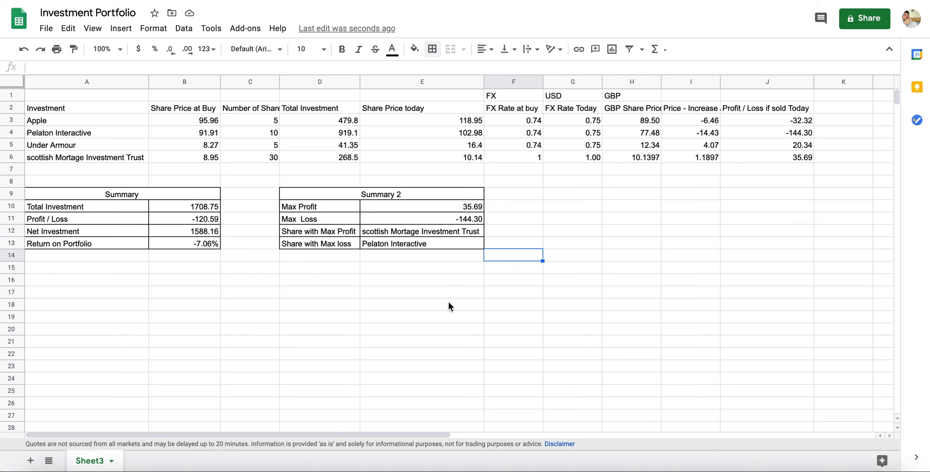
# Merge cells G9:H9 beside the Summary 2 table.
pyautogui.press('Right')
pyautogui.press('Right')
pyautogui.press('Up')
pyautogui.press('Up')
pyautogui.press('Up')
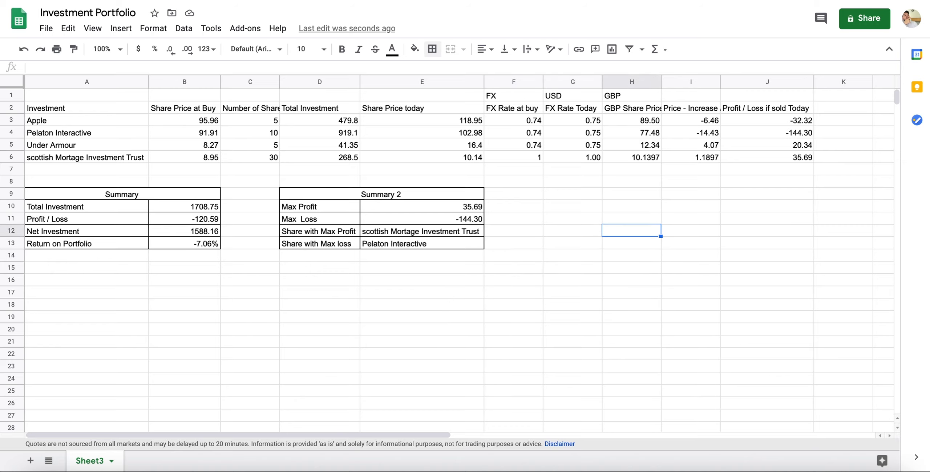
pyautogui.press('Left')
pyautogui.press('Up')
pyautogui.press('Up')
pyautogui.hotkey('shift', 'Right')
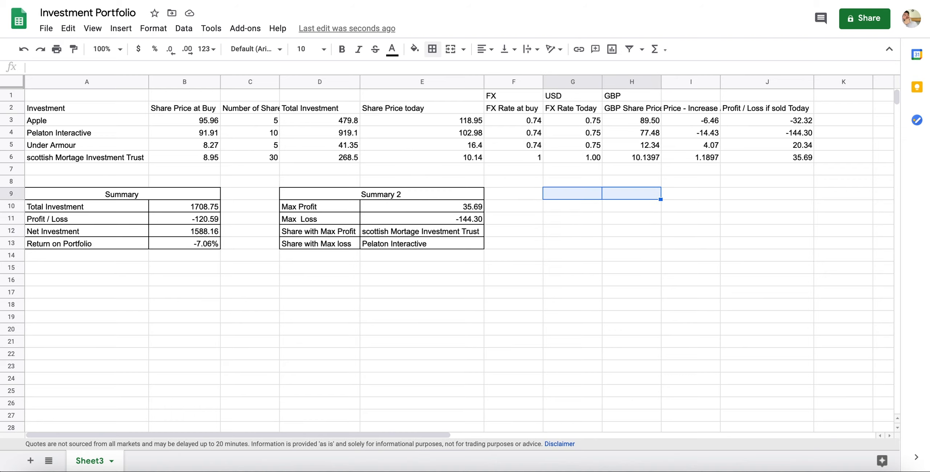
pyautogui.click(450, 49)
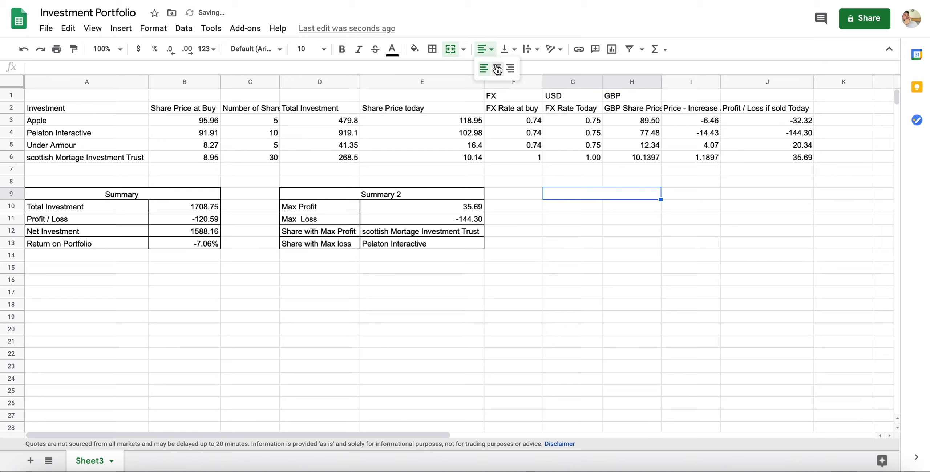
# Enter the heading "summary 3" in the merged cells G9:H9.
pyautogui.write('summ')
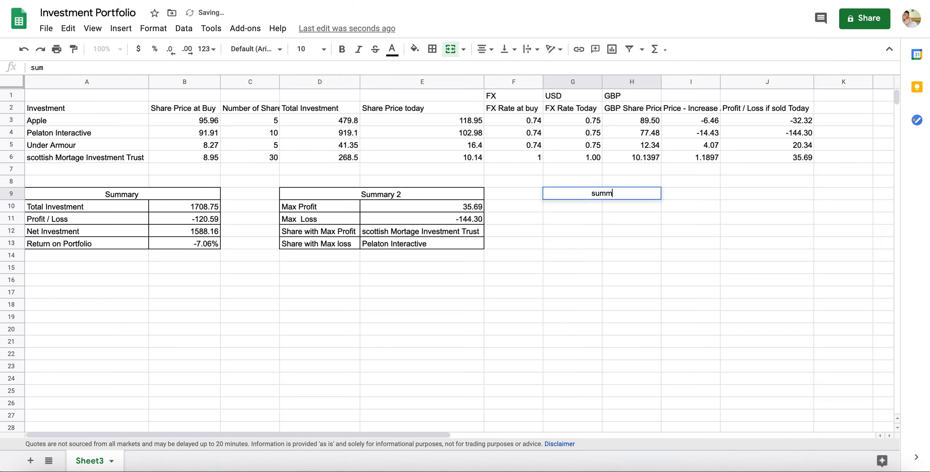
pyautogui.write('ary 3')
pyautogui.press('Return')
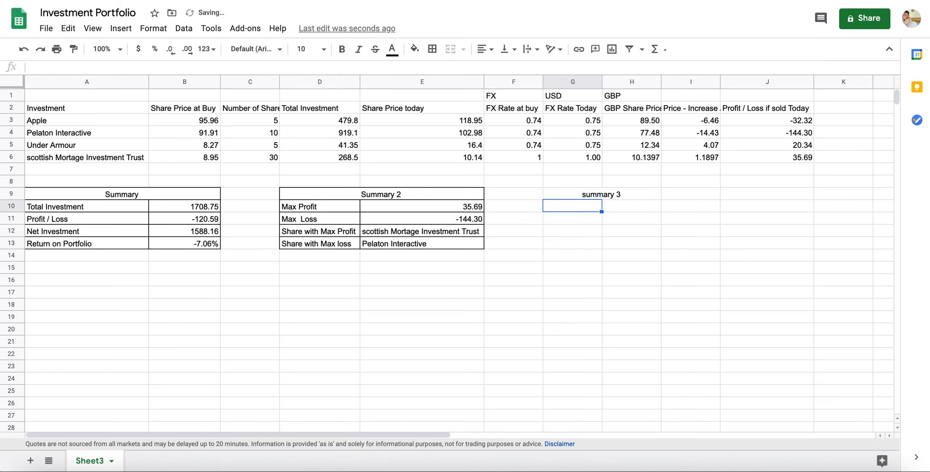
# Enter the row label "US Market" in G10 under the summary 3 heading.
pyautogui.write('uS')
pyautogui.press('BackSpace')
pyautogui.press('BackSpace')
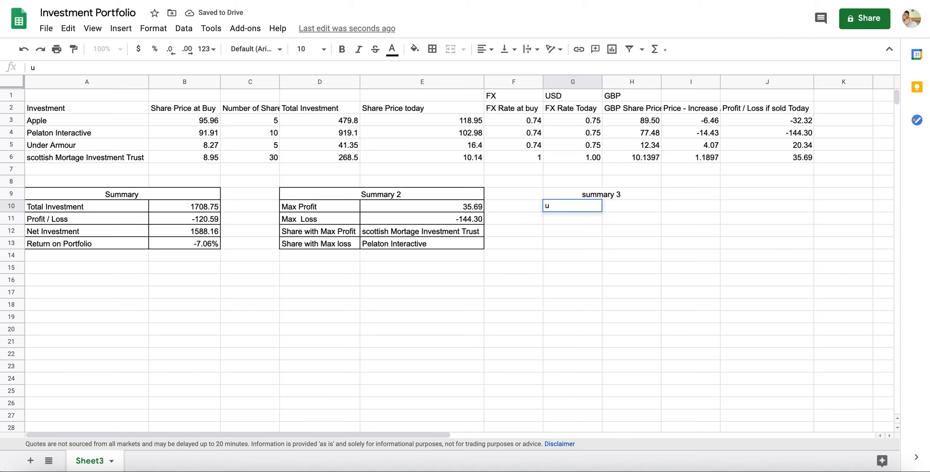
pyautogui.write('us')
pyautogui.press('BackSpace')
pyautogui.press('BackSpace')
pyautogui.write('u')
pyautogui.press('BackSpace')
pyautogui.write('US Market')
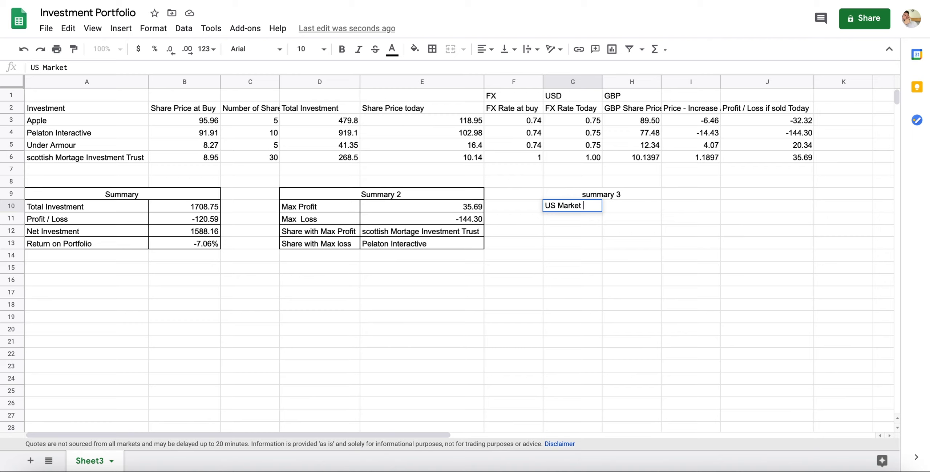
pyautogui.press('Tab')
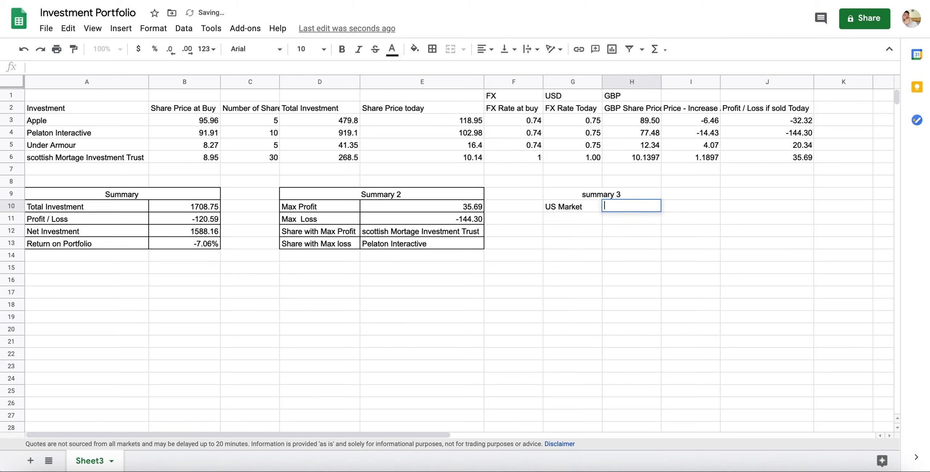
# Enter the row label "European Market" in G11.
pyautogui.press('Return')
pyautogui.write('\\E')
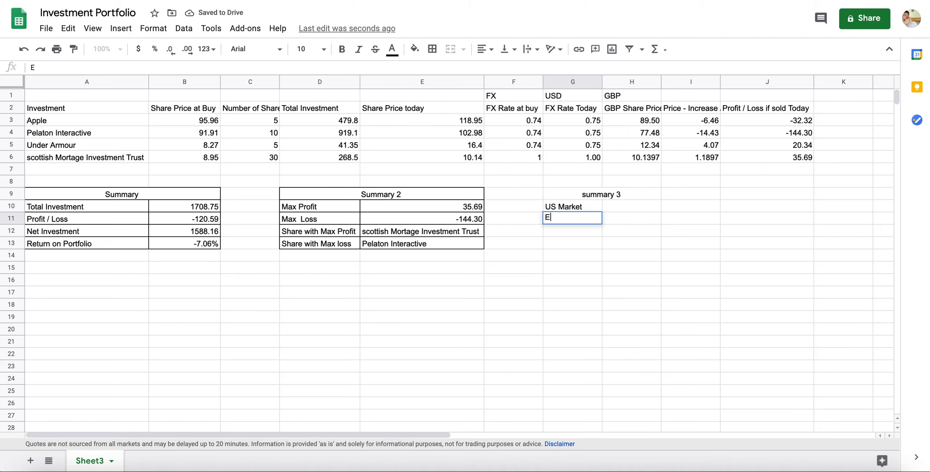
pyautogui.write('uropean Market')
pyautogui.press('Return')
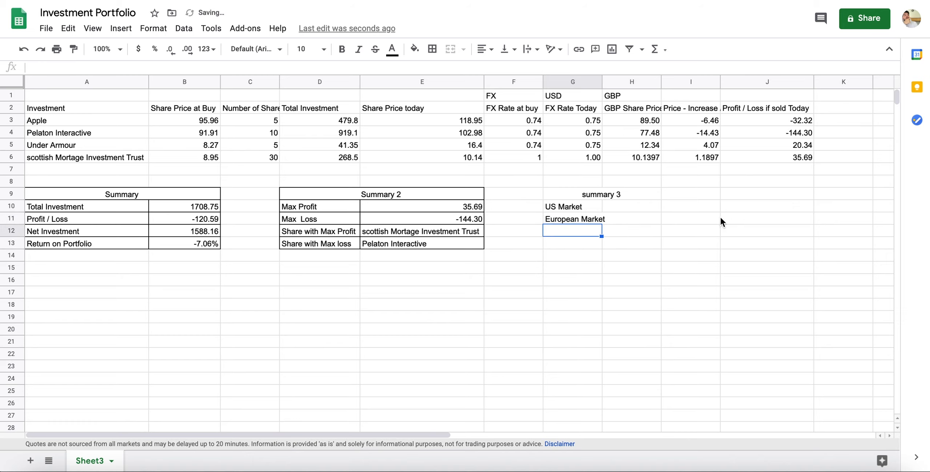
# Enter =SUM(J3:J5) in H10 to total the profit or loss of the US Market shares.
pyautogui.click(631, 206)
pyautogui.write('=sum(')
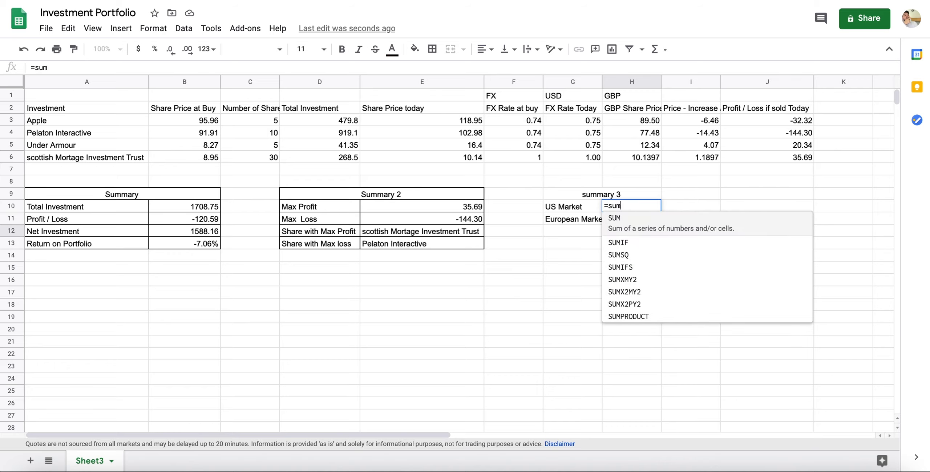
pyautogui.press('Up')
pyautogui.press('Up')
pyautogui.press('Right')
pyautogui.press('Right')
pyautogui.press('Up')
pyautogui.press('Up')
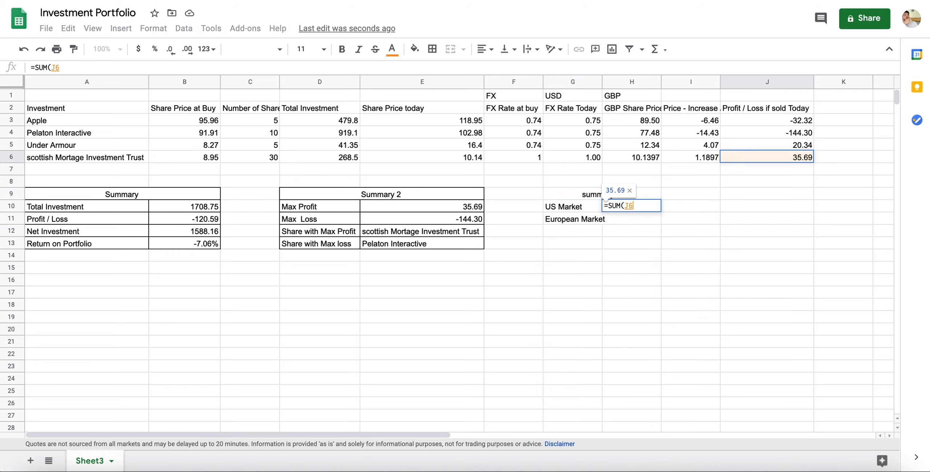
pyautogui.press('Up')
pyautogui.hotkey('shift', 'Up')
pyautogui.hotkey('shift', 'Up')
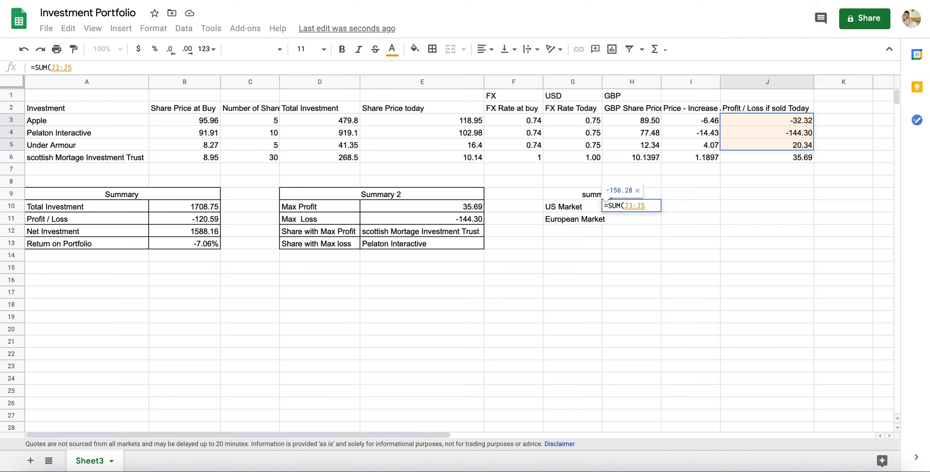
pyautogui.press('Return')
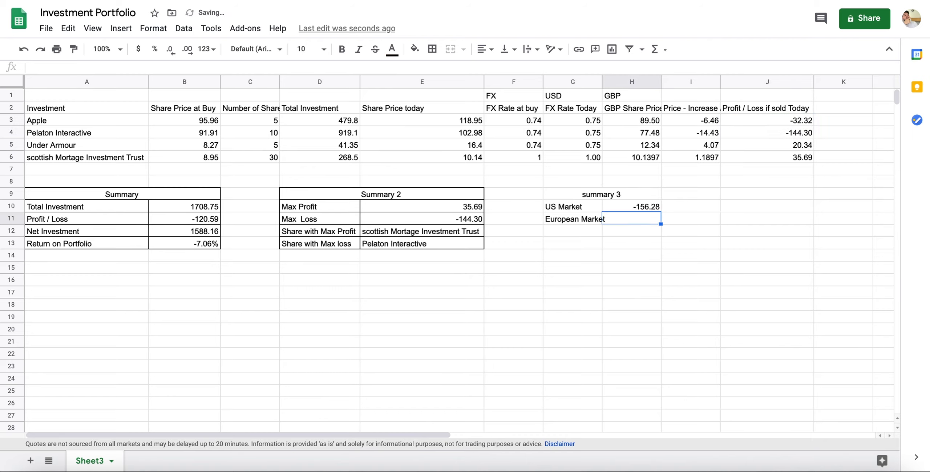
pyautogui.press('Up')
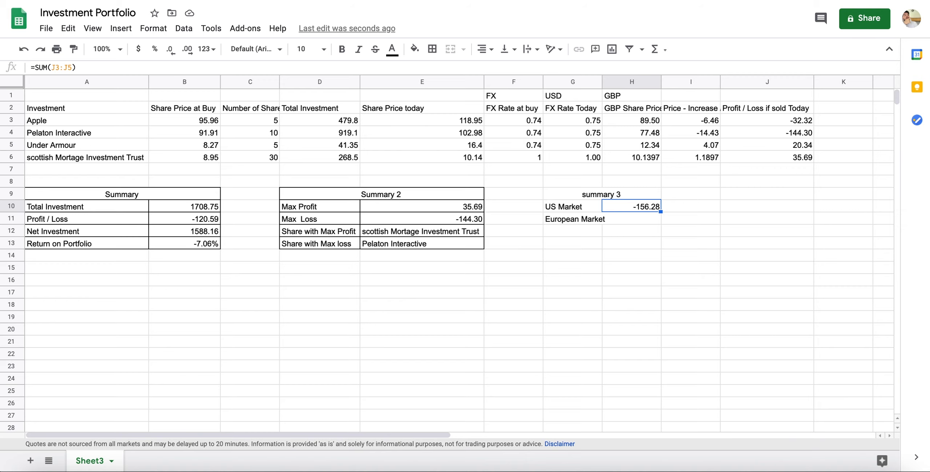
# Enter =SUM(J6) in H11 for the profit or loss of the European Market.
pyautogui.press('Down')
pyautogui.write('=sum')
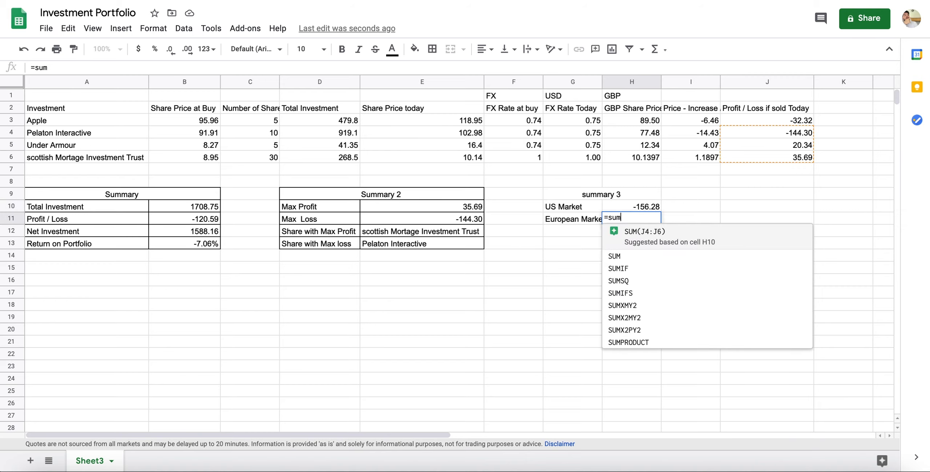
pyautogui.press('Tab')
pyautogui.click(645, 217)
pyautogui.press('BackSpace')
pyautogui.press('BackSpace')
pyautogui.press('BackSpace')
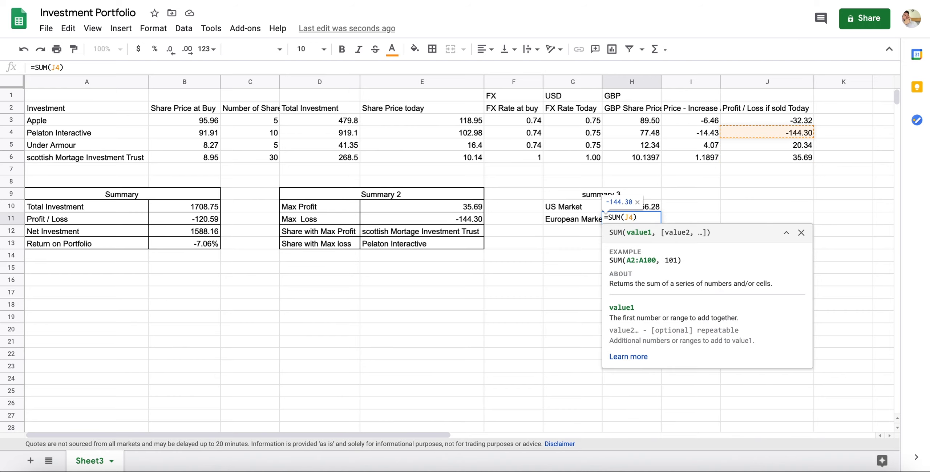
pyautogui.press('BackSpace')
pyautogui.write('6')
pyautogui.press('Return')
pyautogui.press('Up')
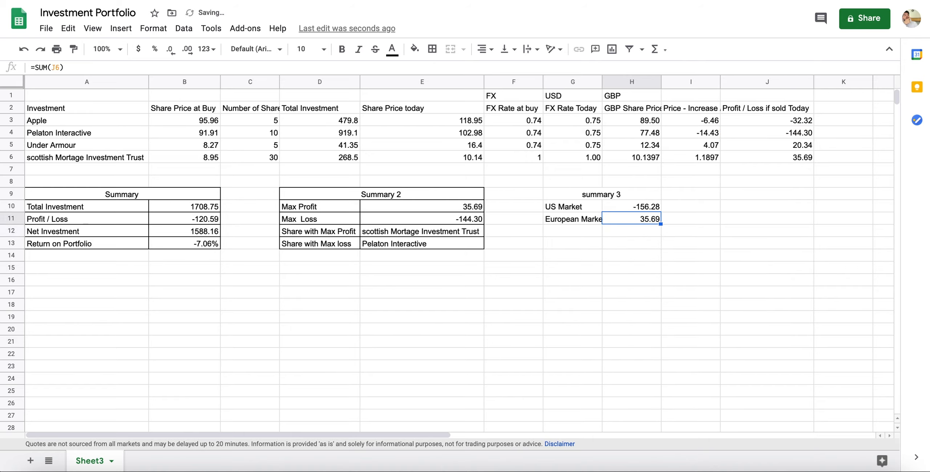
# Apply all borders to the summary 3 table in G9:H11.
pyautogui.moveTo(581, 194); pyautogui.dragTo(639, 219)
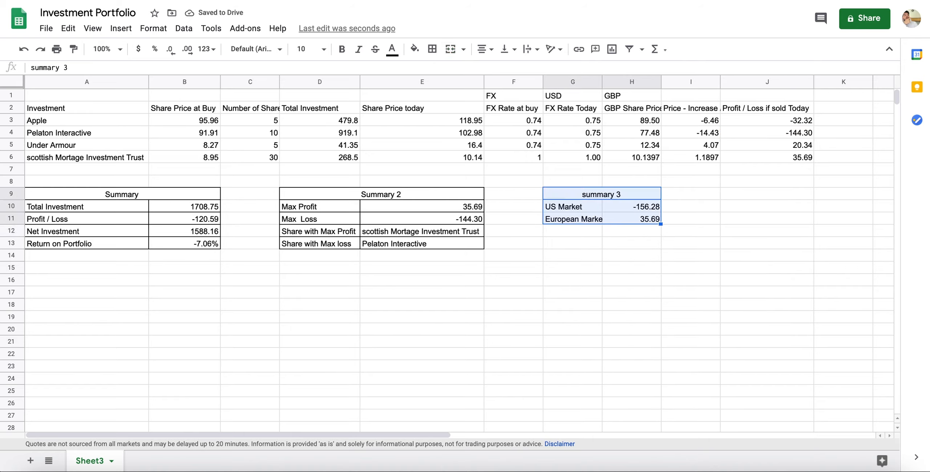
pyautogui.click(433, 49)
pyautogui.click(437, 70)
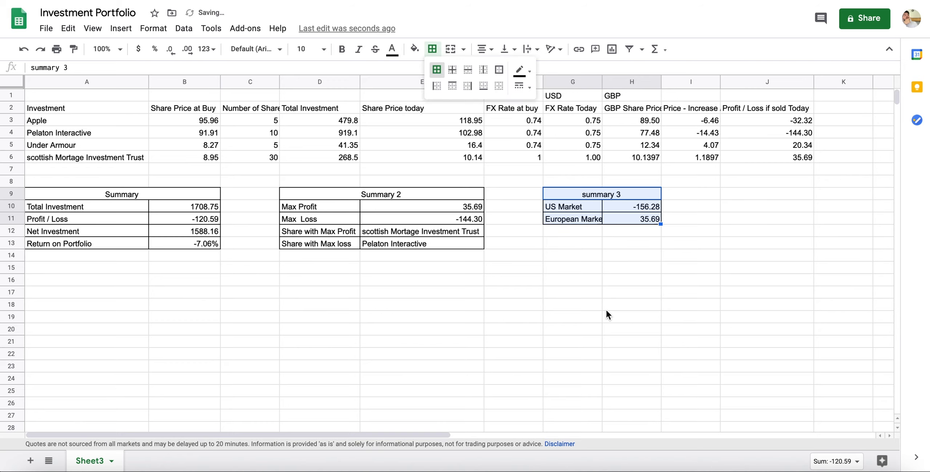
pyautogui.click(606, 308)
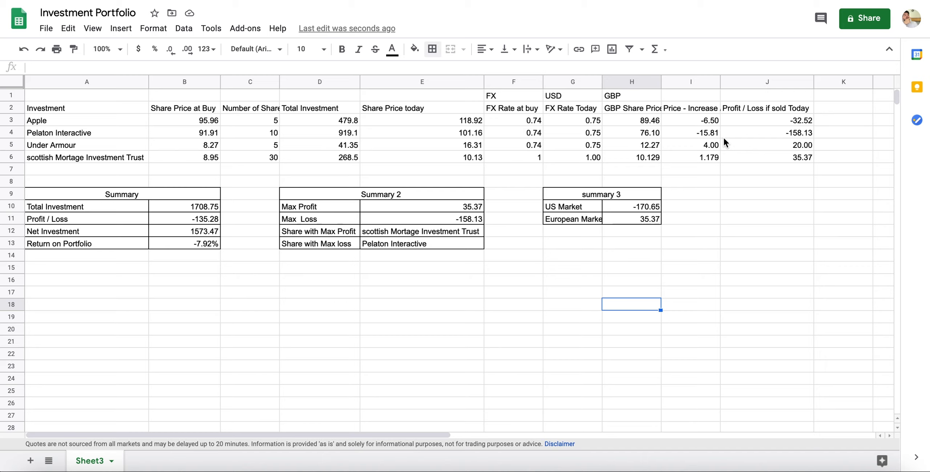
# Insert a column chart from the investment names A3:A6 and their profit or loss values J3:J6.
pyautogui.moveTo(63, 118); pyautogui.dragTo(60, 158)
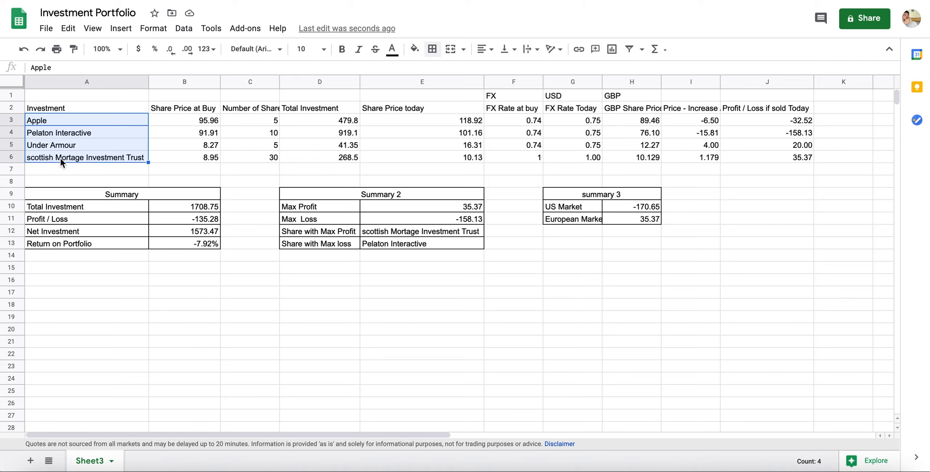
pyautogui.keyDown('ctrl'); pyautogui.moveTo(750, 121); pyautogui.dragTo(743, 160); pyautogui.keyUp('ctrl')
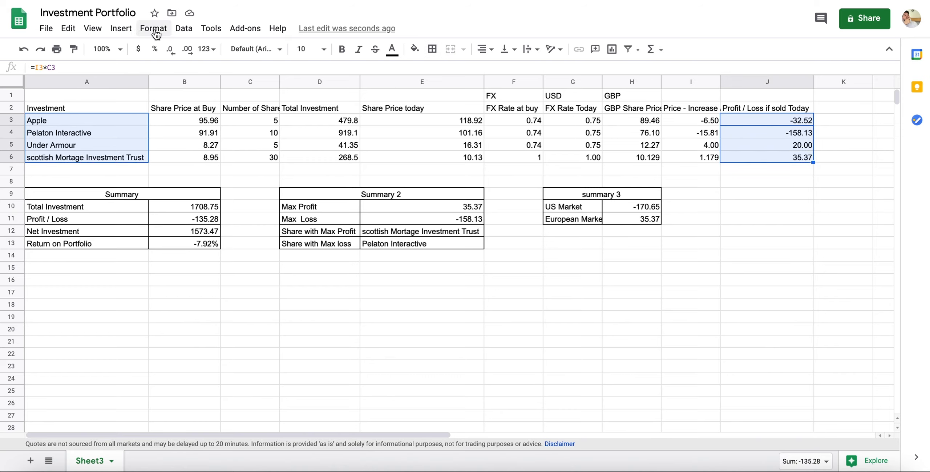
pyautogui.click(120, 29)
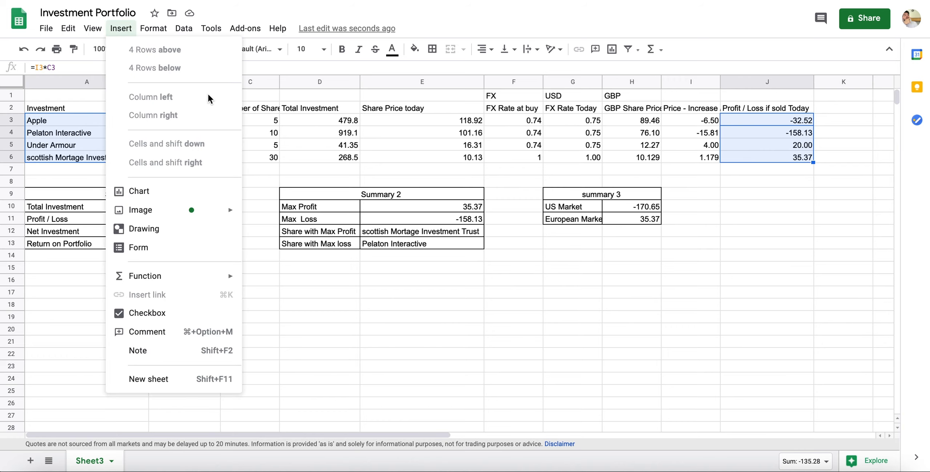
pyautogui.click(145, 183)
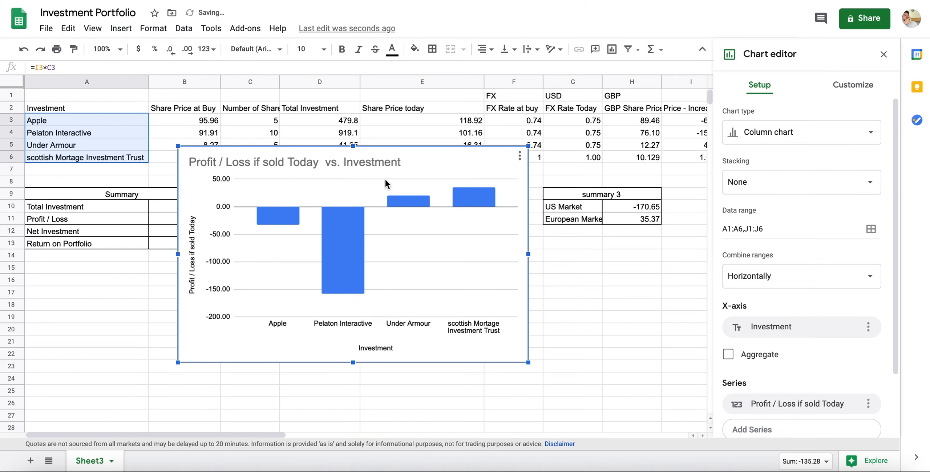
pyautogui.click(883, 54)
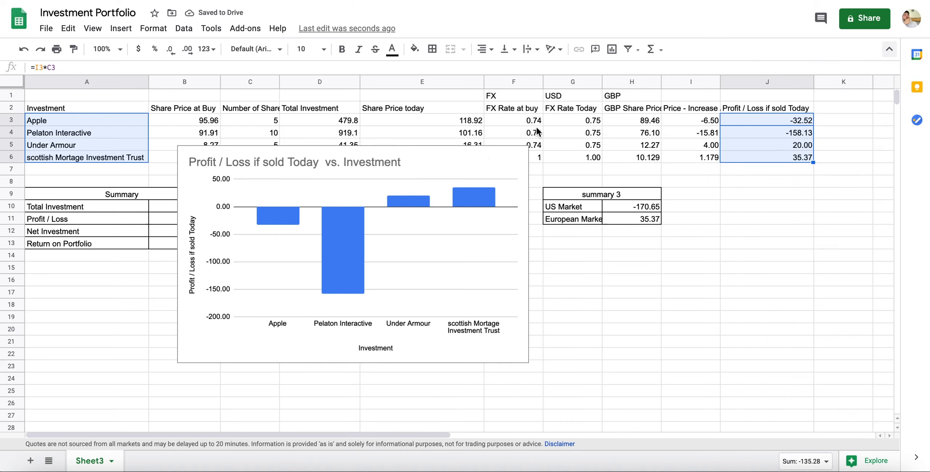
# Move the Profit / Loss chart below the Summary table, starting at row 15 from column A.
pyautogui.click(364, 248)
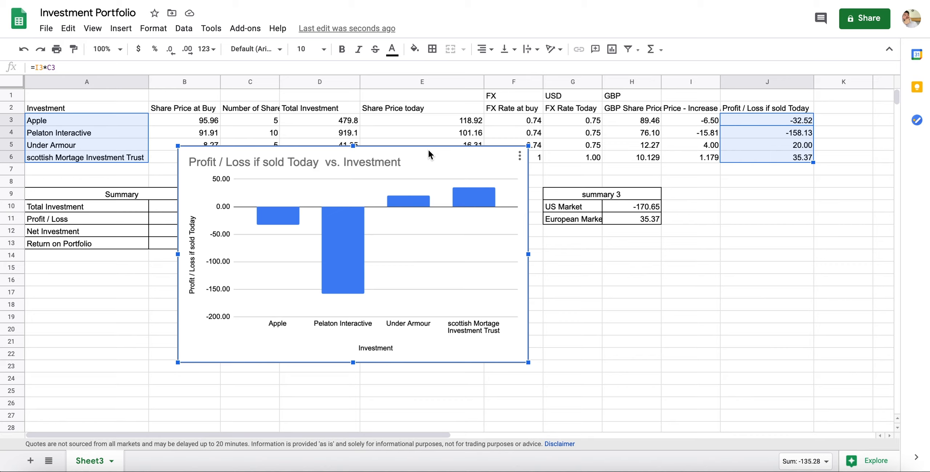
pyautogui.moveTo(444, 164); pyautogui.dragTo(282, 280)
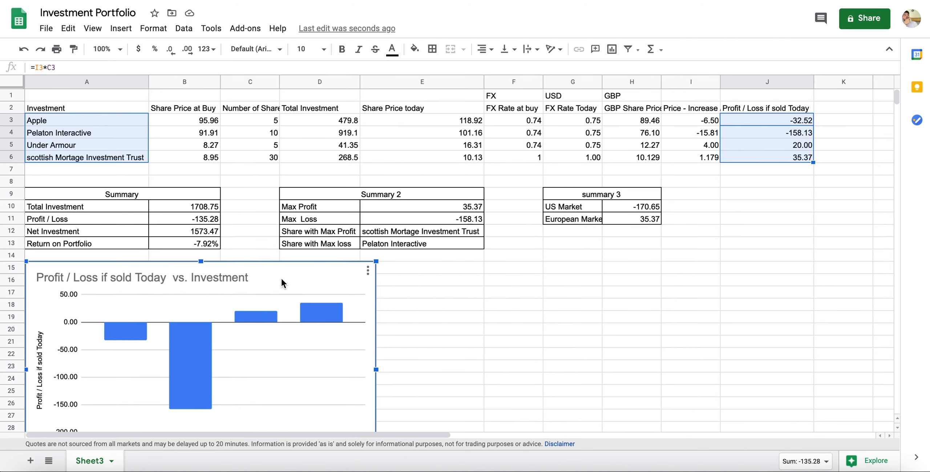
pyautogui.scroll(-1, 438, 276)
pyautogui.click(522, 294)
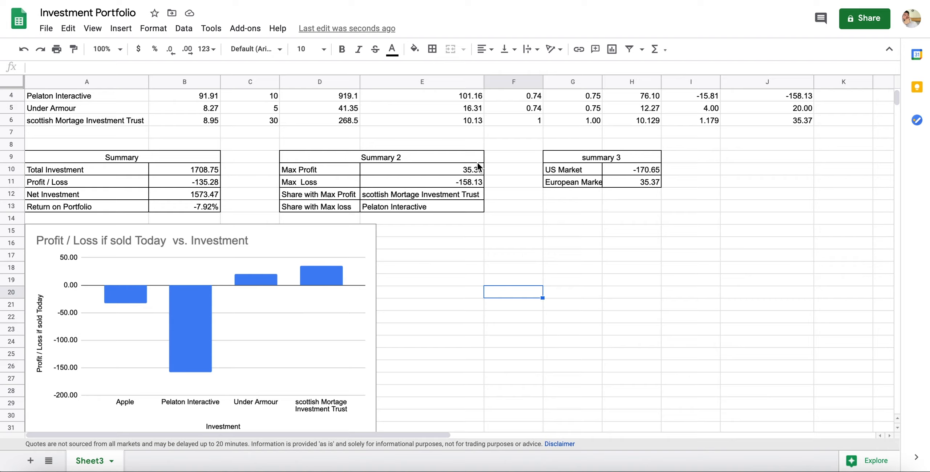
# Insert a column chart from the US Market and European Market values in G10:H11.
pyautogui.click(587, 169)
pyautogui.moveTo(587, 169); pyautogui.dragTo(639, 182)
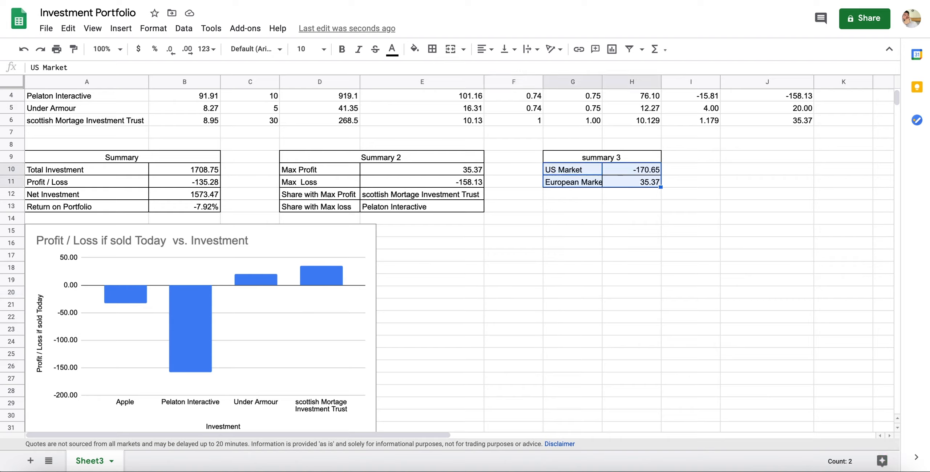
pyautogui.click(152, 28)
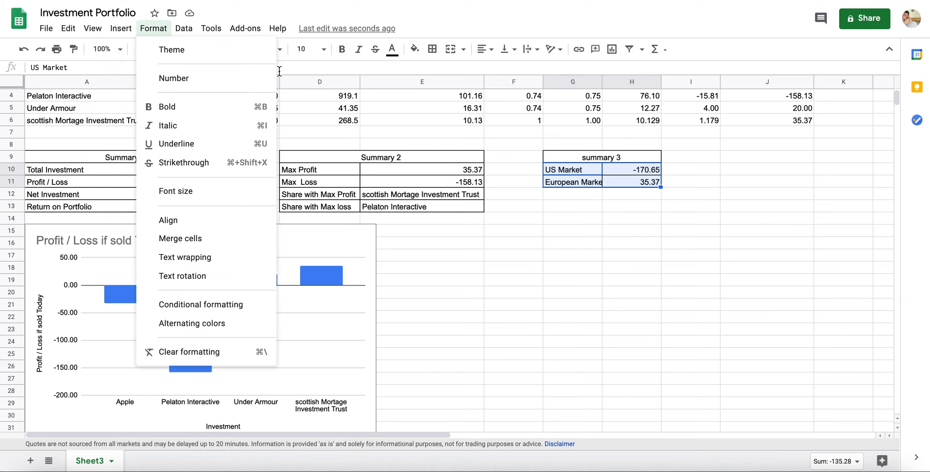
pyautogui.moveTo(121, 29)
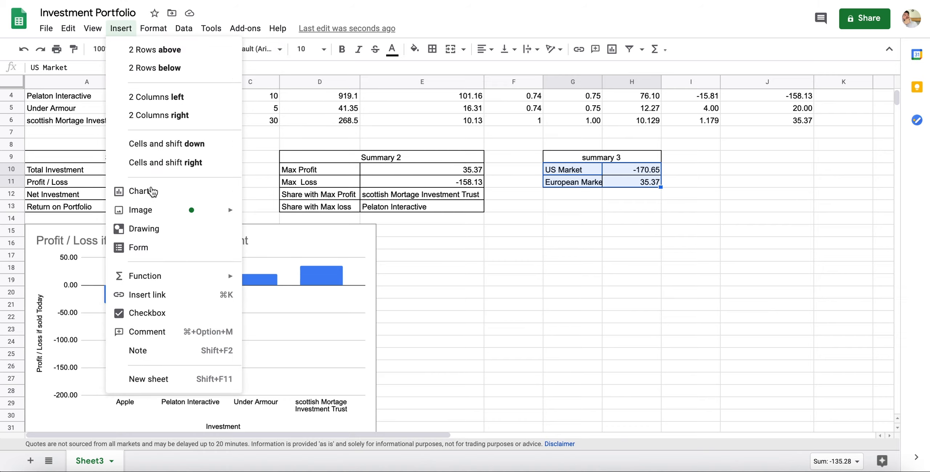
pyautogui.click(139, 192)
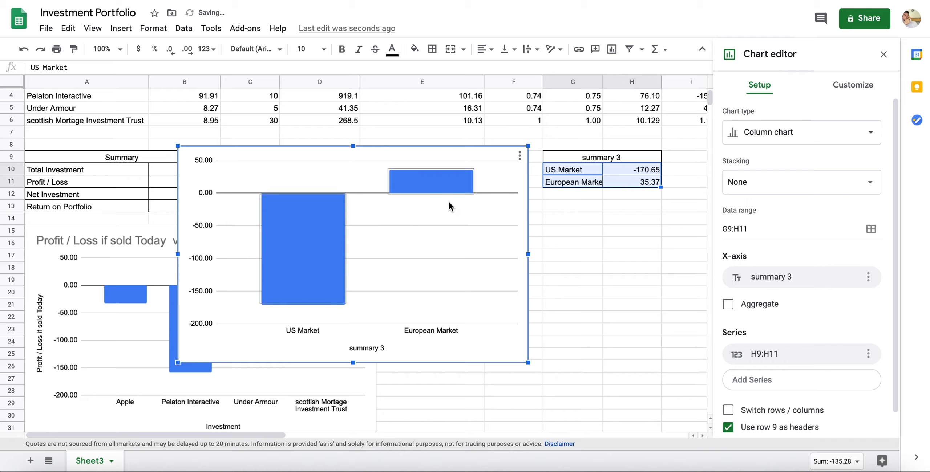
pyautogui.click(883, 54)
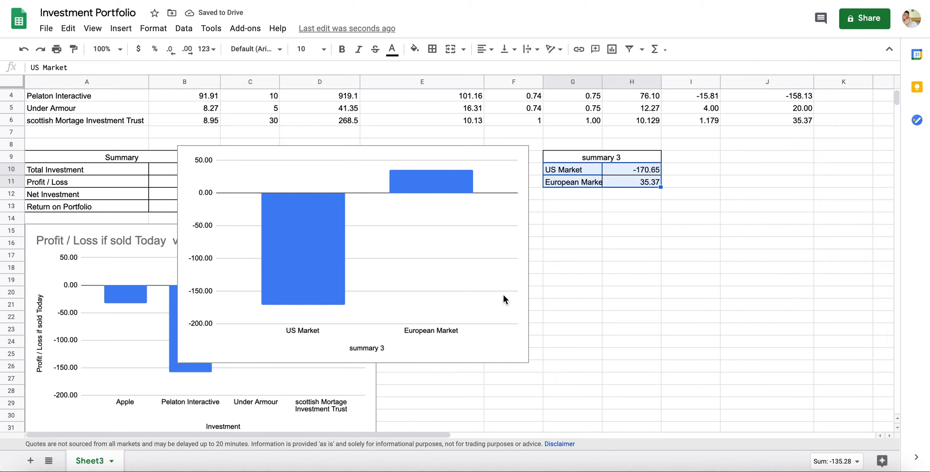
# Move the market chart beside the Profit / Loss chart so their upper edges align at row 15.
pyautogui.scroll(-2, 504, 296)
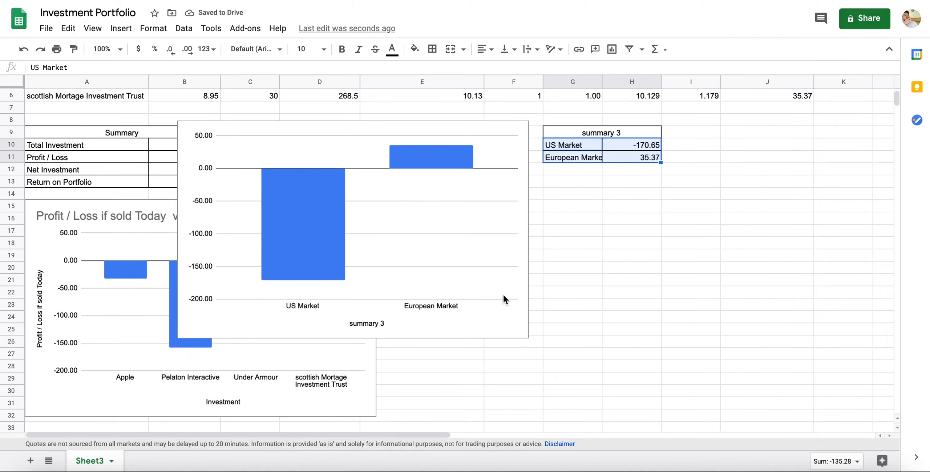
pyautogui.scroll(1, 503, 293)
pyautogui.click(485, 145)
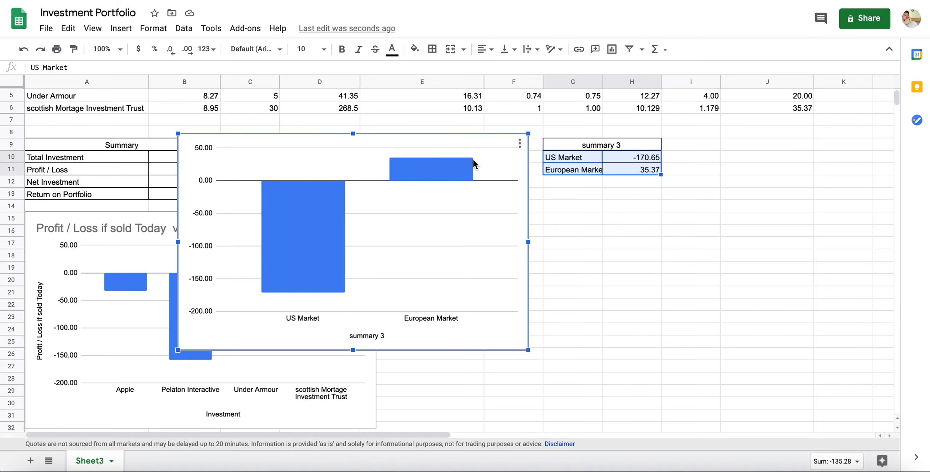
pyautogui.moveTo(518, 159); pyautogui.dragTo(721, 226)
pyautogui.scroll(-1, 590, 307)
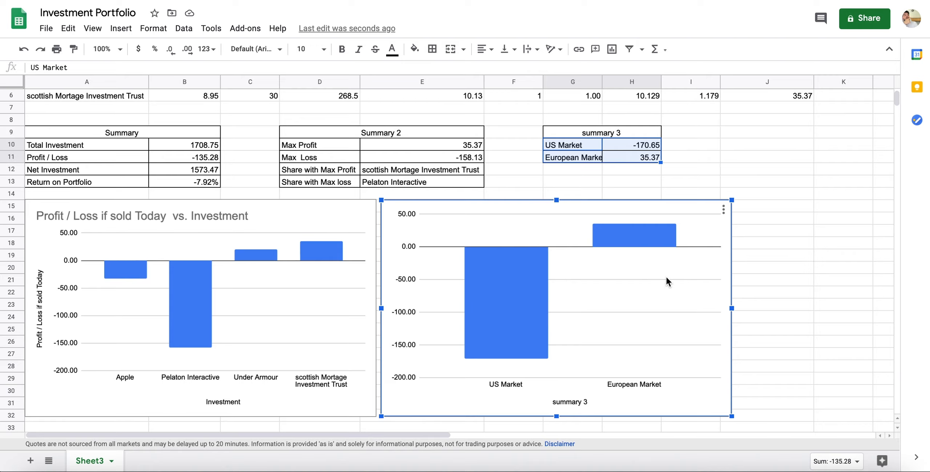
pyautogui.click(773, 243)
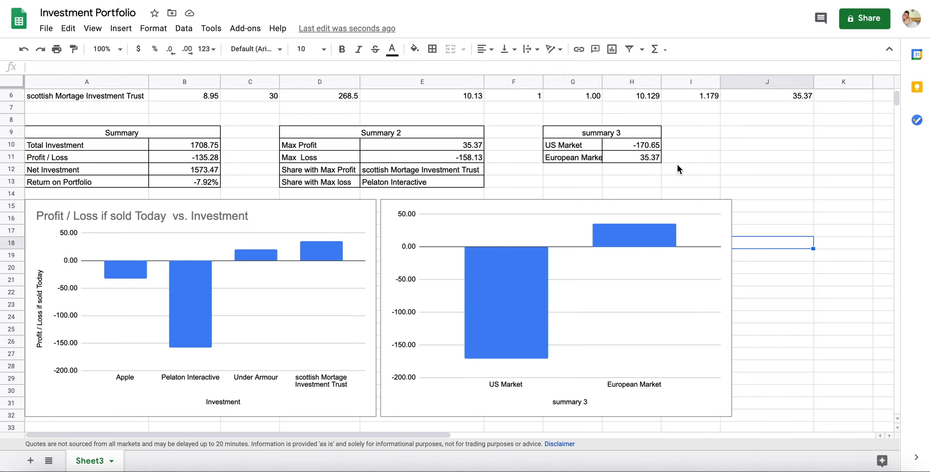
# Review the share prices, summary tables and charts, including the GOOGLEFINANCE formula for Apple in E3.
pyautogui.scroll(1, 677, 170)
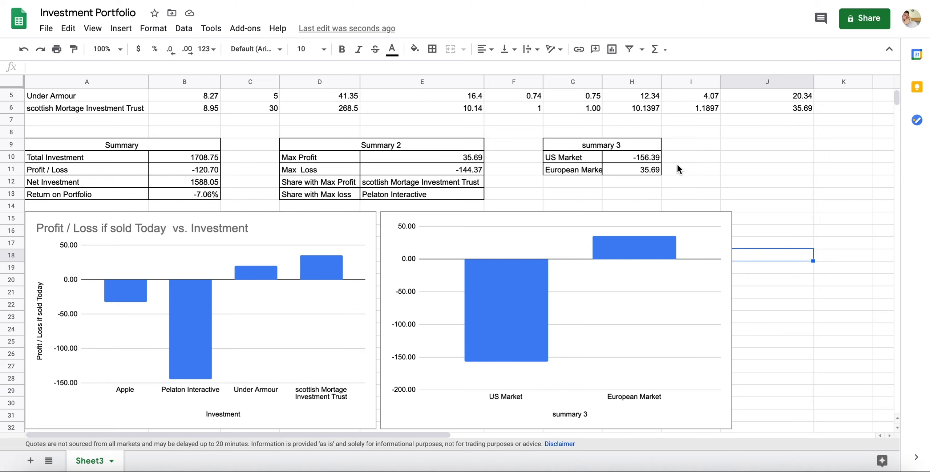
pyautogui.scroll(3, 581, 145)
pyautogui.click(481, 120)
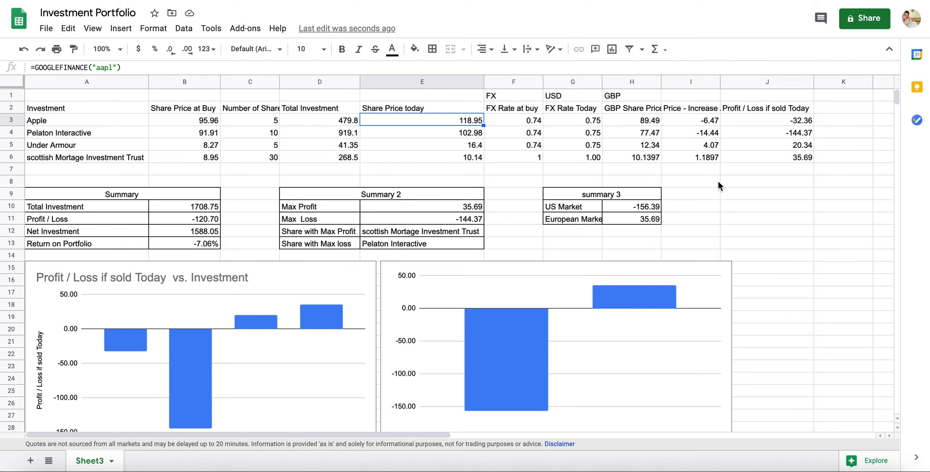
pyautogui.scroll(-1, 717, 185)
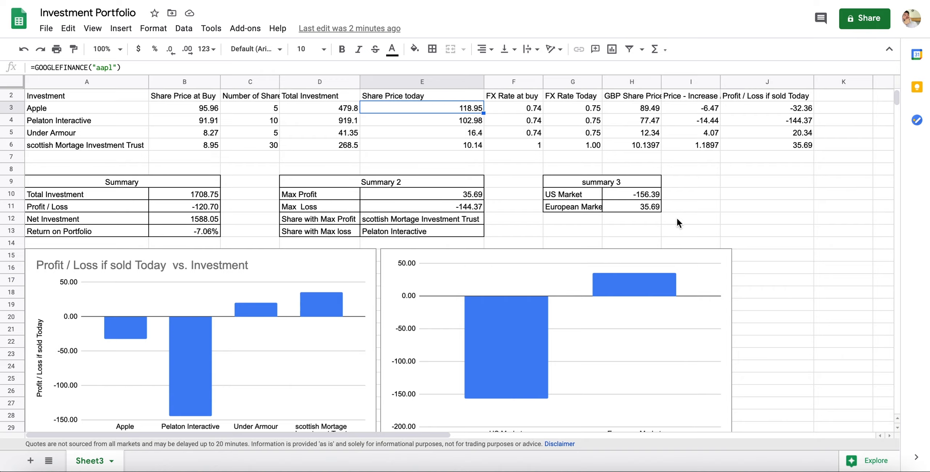
pyautogui.scroll(-1, 676, 218)
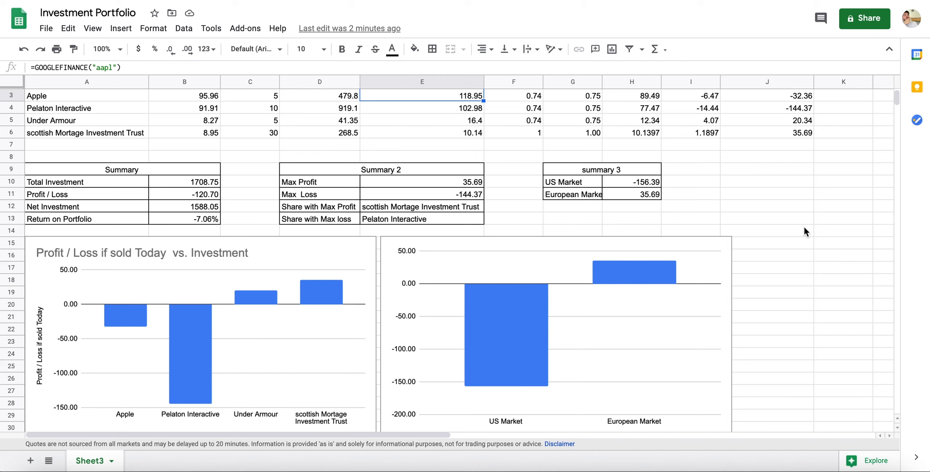
pyautogui.scroll(2, 831, 226)
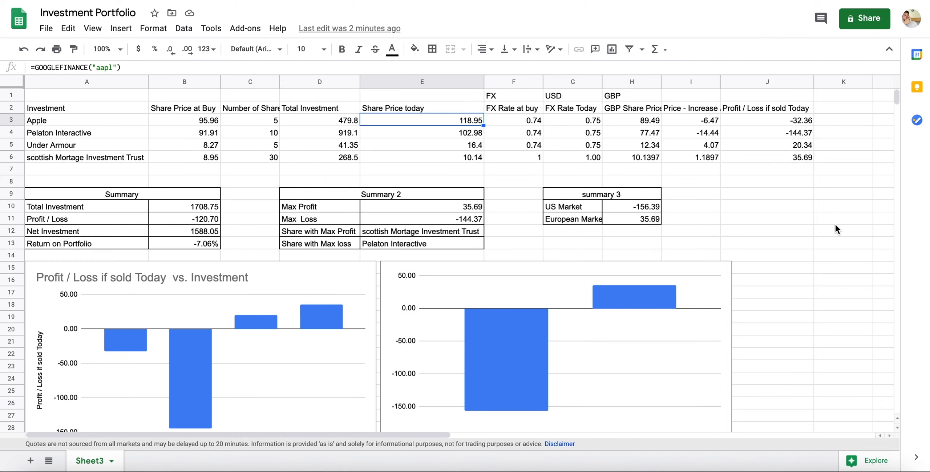